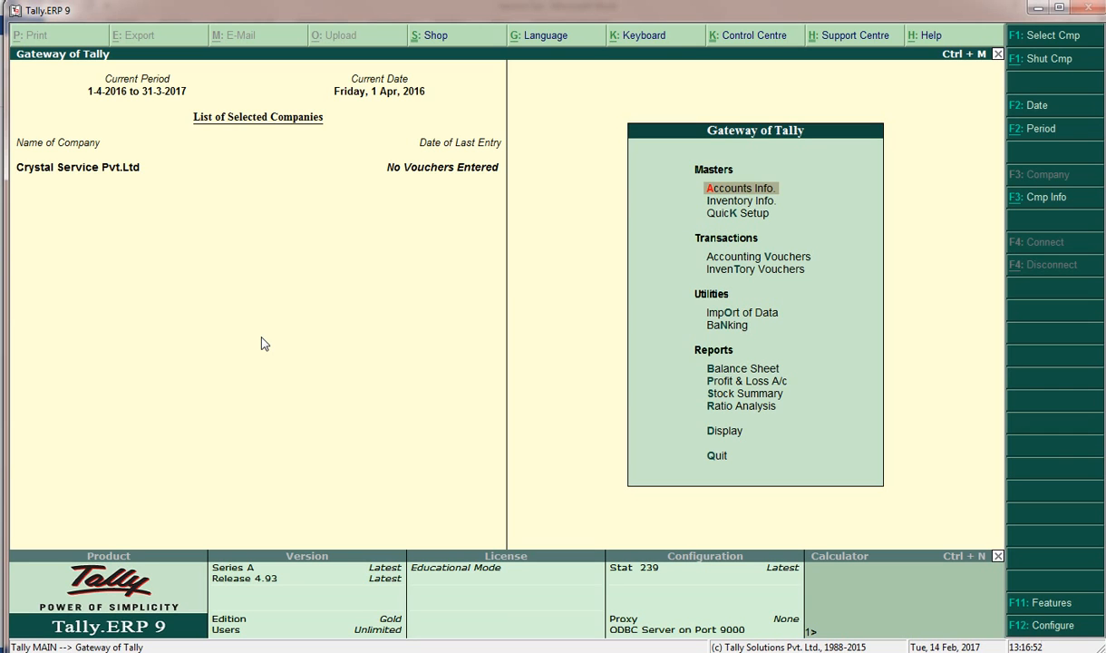
# Enable Service Tax and choose to set its details in the company's Statutory & Taxation features
pyautogui.press('F11')
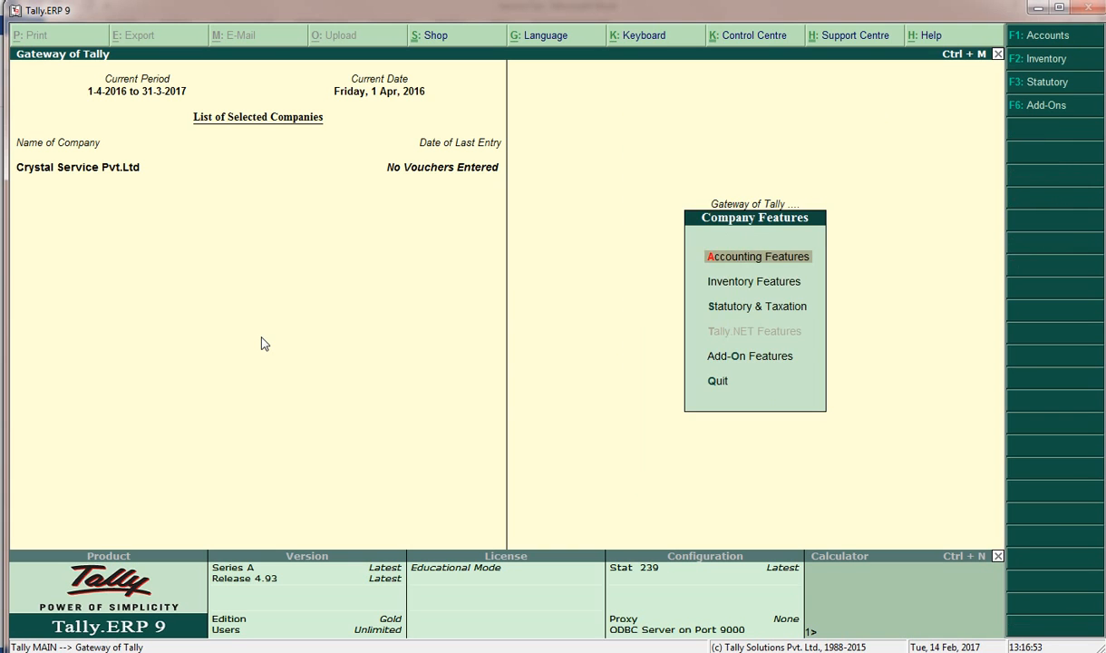
pyautogui.press('Down')
pyautogui.press('Down')
pyautogui.press('Return')
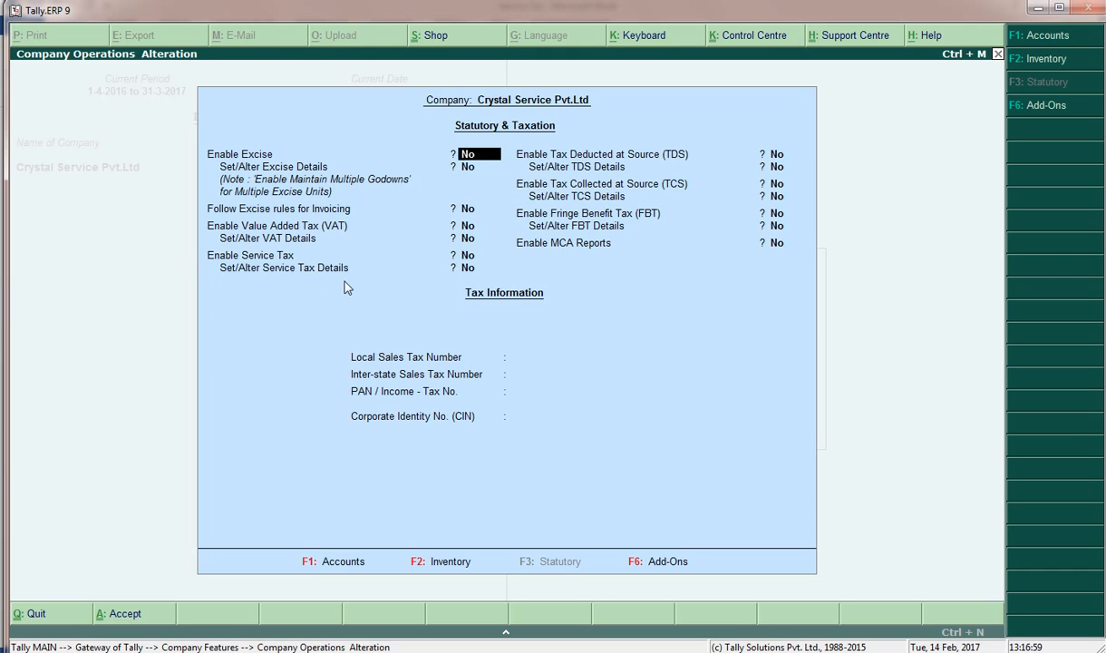
pyautogui.press('Return')
pyautogui.press('Return')
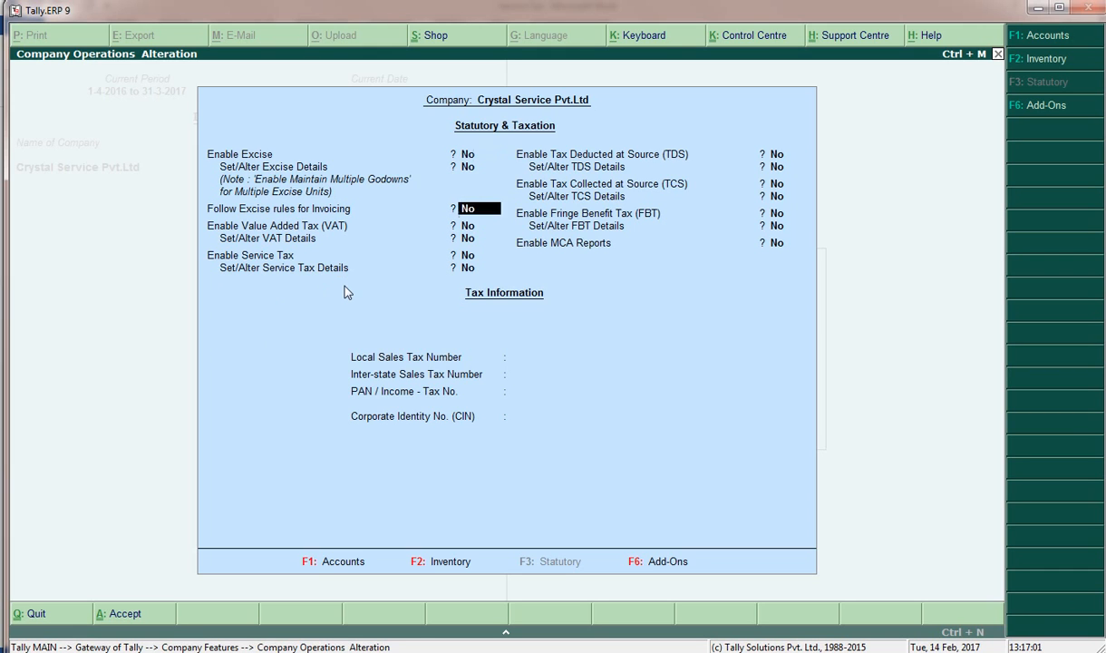
pyautogui.press('Return')
pyautogui.write('y')
pyautogui.press('Return')
pyautogui.write('y')
pyautogui.press('Return')
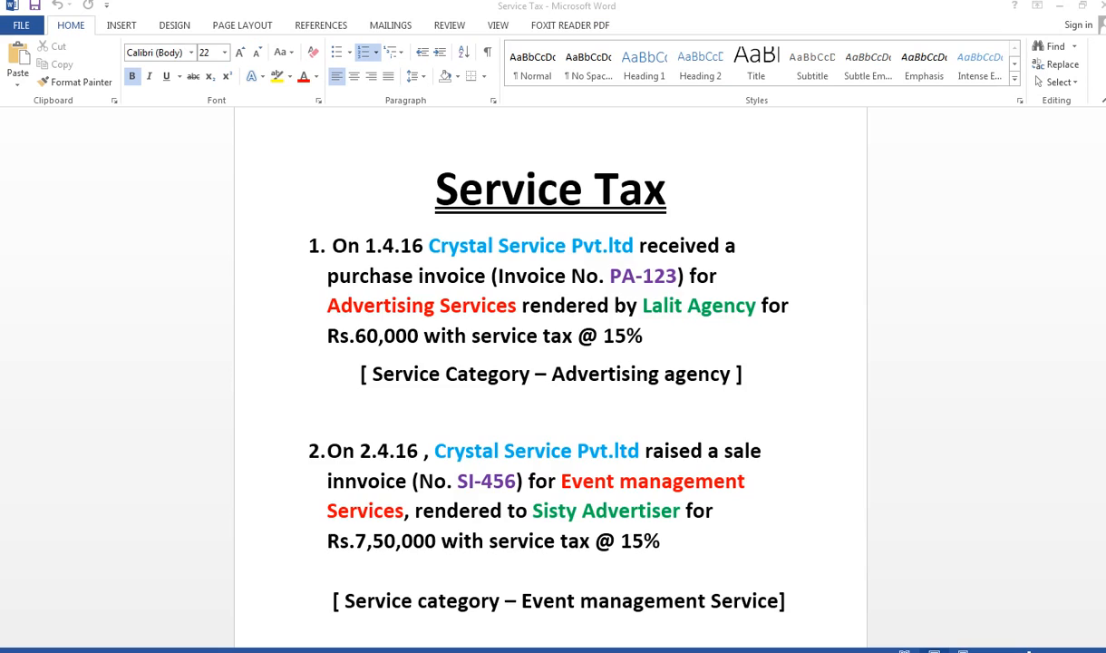
# Look up the first example service tax registration number in the Word document and enter it in Tally's company service tax details
pyautogui.scroll(-10, 642, 470)
pyautogui.scroll(-5, 645, 474)
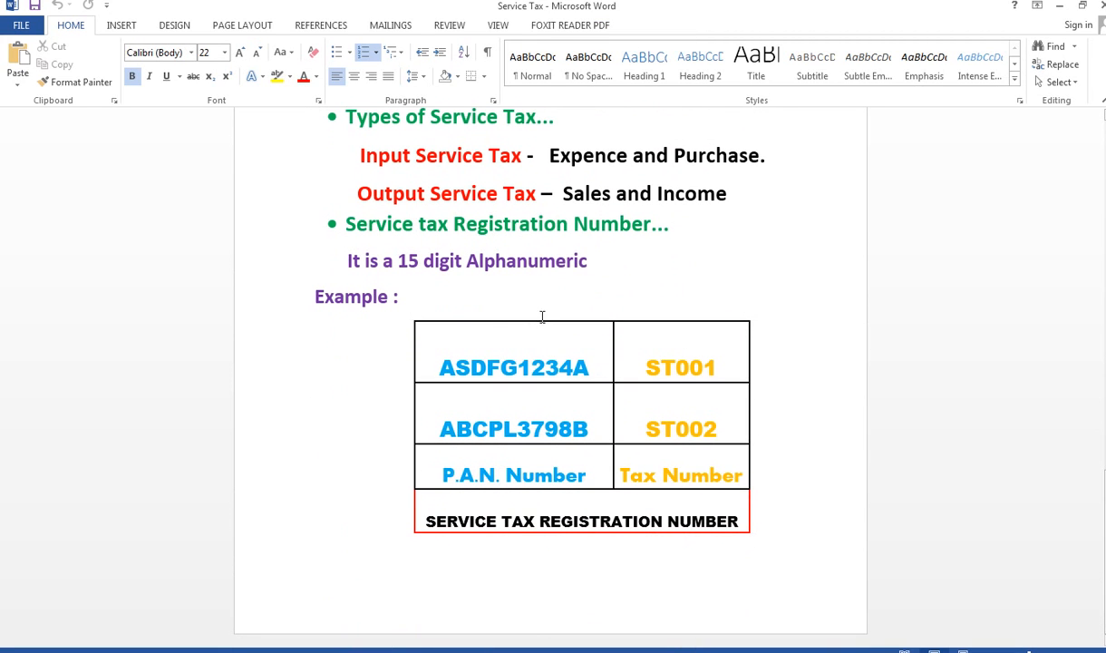
pyautogui.moveTo(439, 367); pyautogui.dragTo(657, 376)
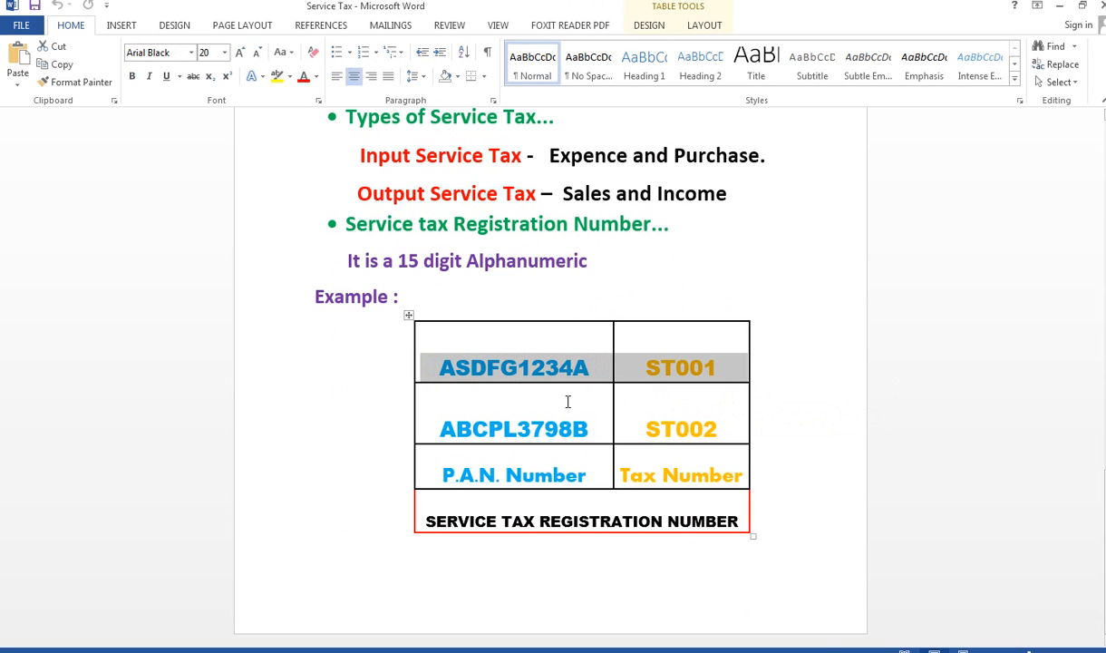
pyautogui.hotkey('alt', 'Tab')
pyautogui.write('ASDFG1')
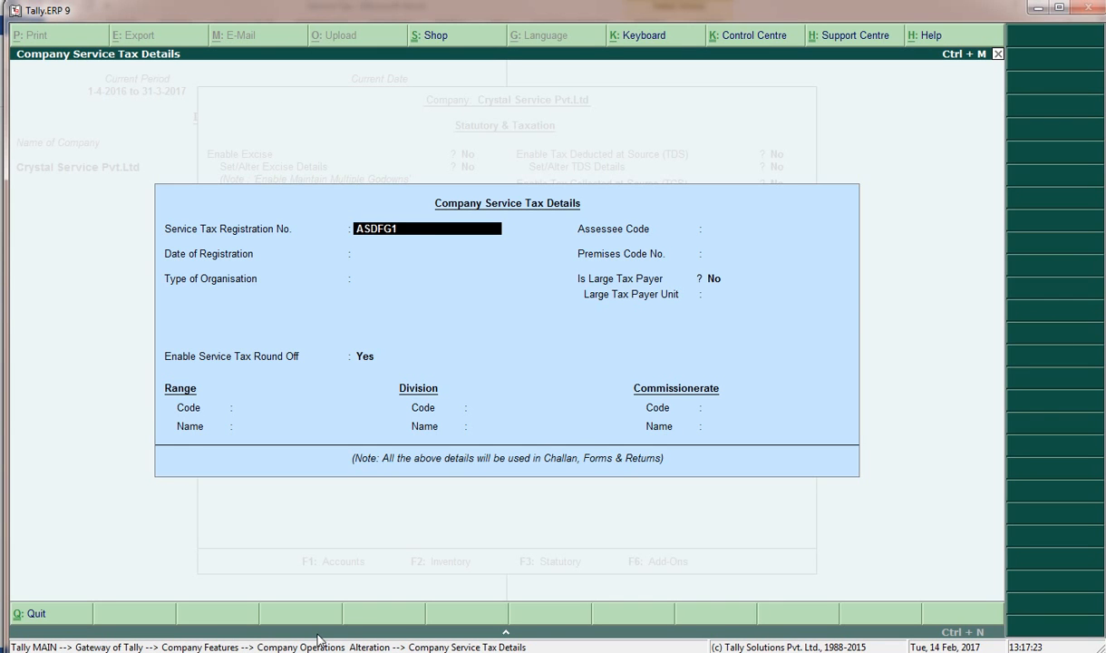
pyautogui.write('234AST001')
pyautogui.press('Return')
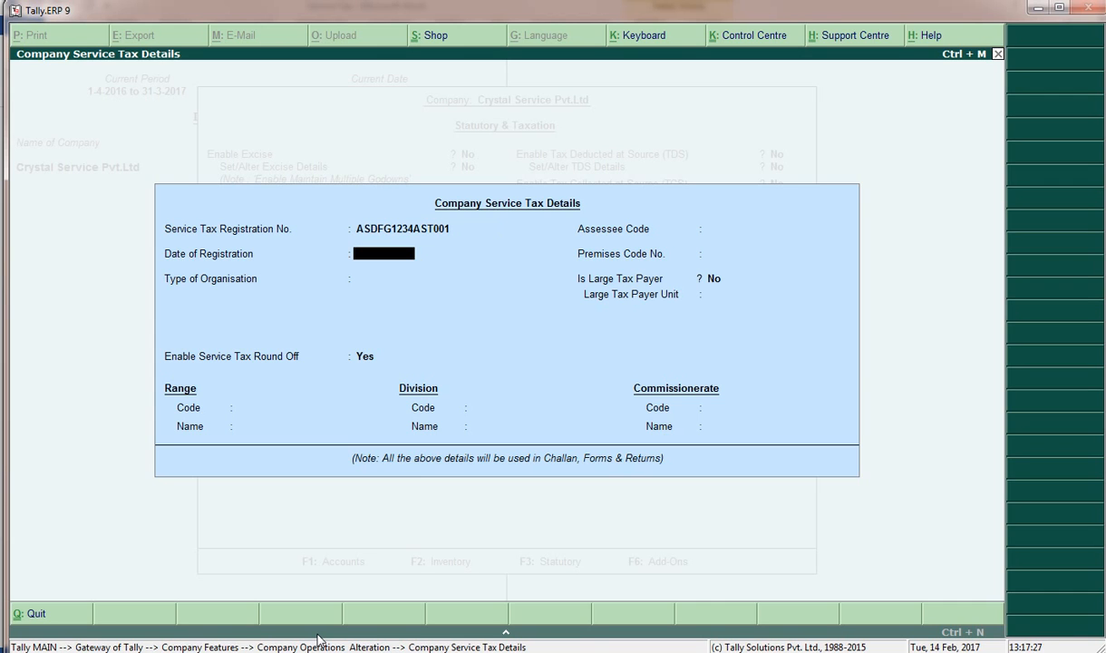
# Set the date of registration to 1-Apr-2016 and the type of organisation to Registered Private Ltd Company
pyautogui.write('1.4.2016')
pyautogui.press('Return')
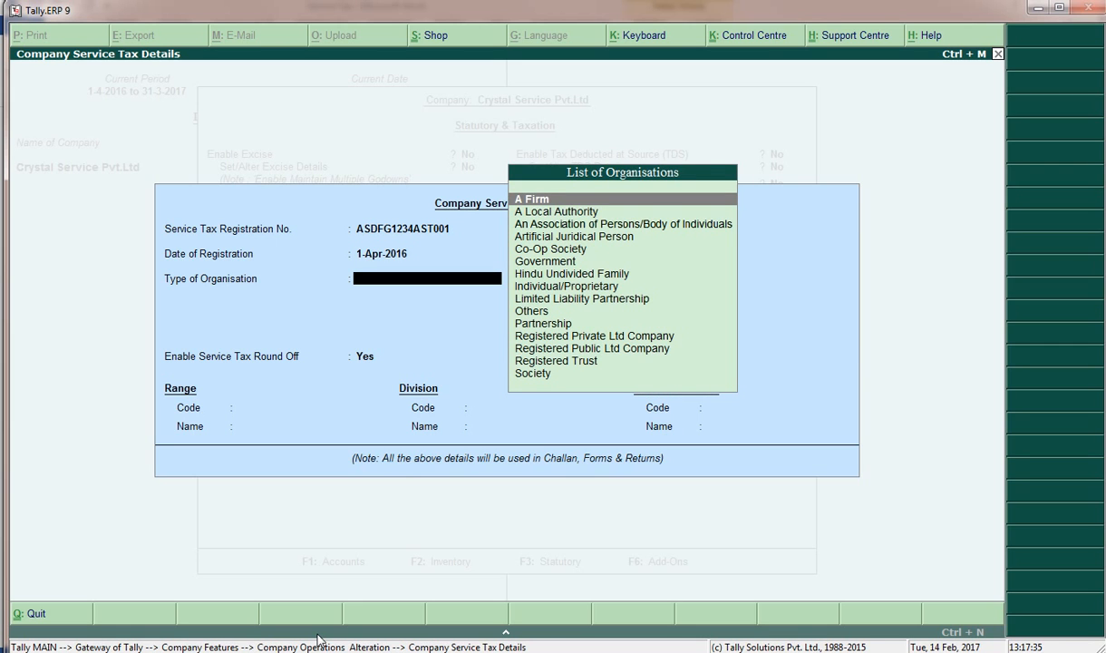
pyautogui.press('Down')
pyautogui.press('Down')
pyautogui.press('Down')
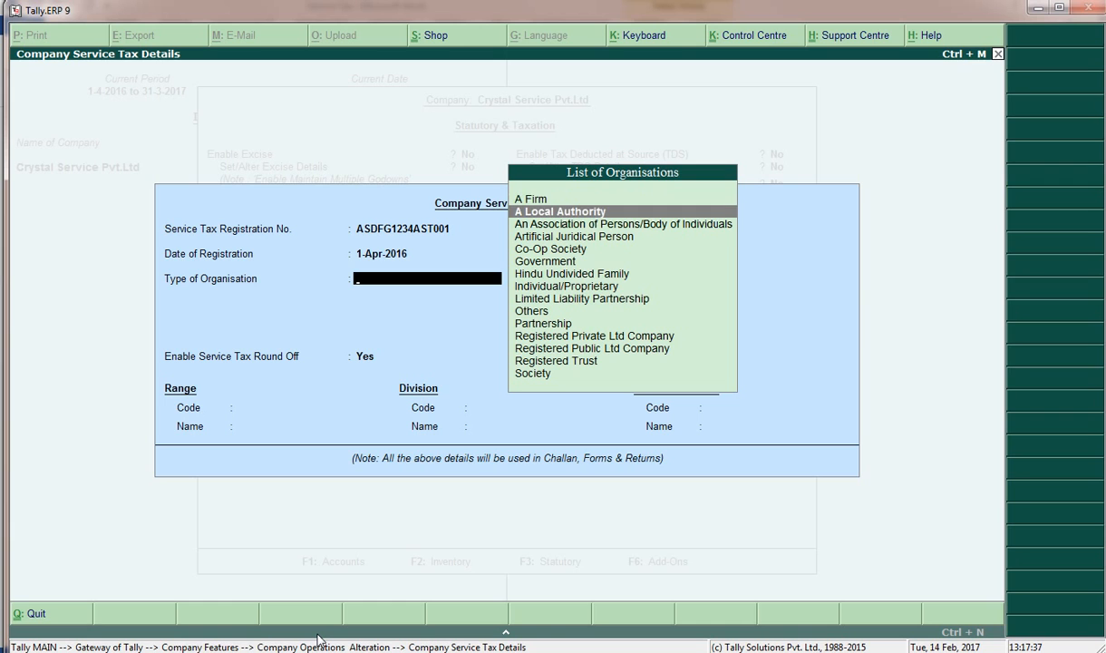
pyautogui.press('Down')
pyautogui.press('Down')
pyautogui.press('Down')
pyautogui.press('Down')
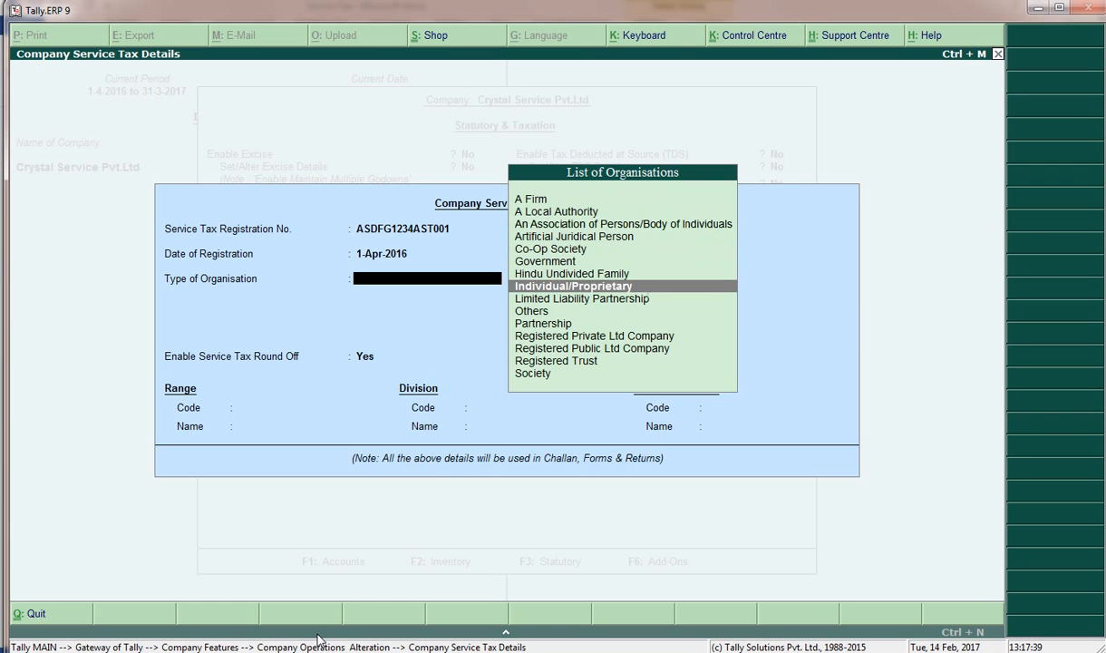
pyautogui.press('Down')
pyautogui.press('Down')
pyautogui.press('Down')
pyautogui.press('Down')
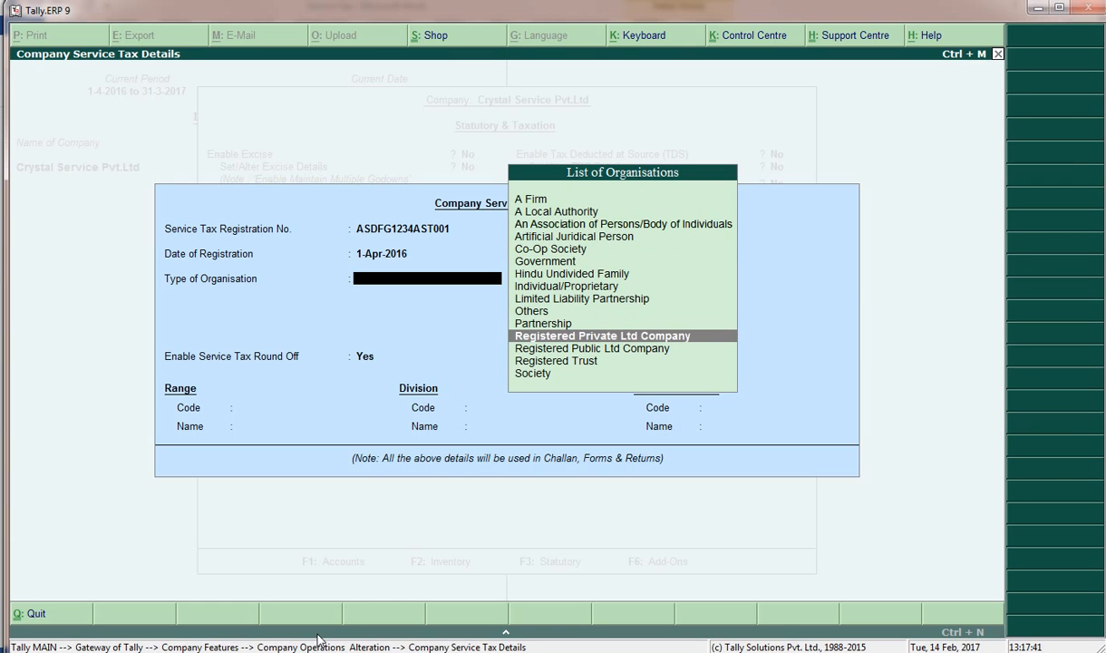
pyautogui.press('Return')
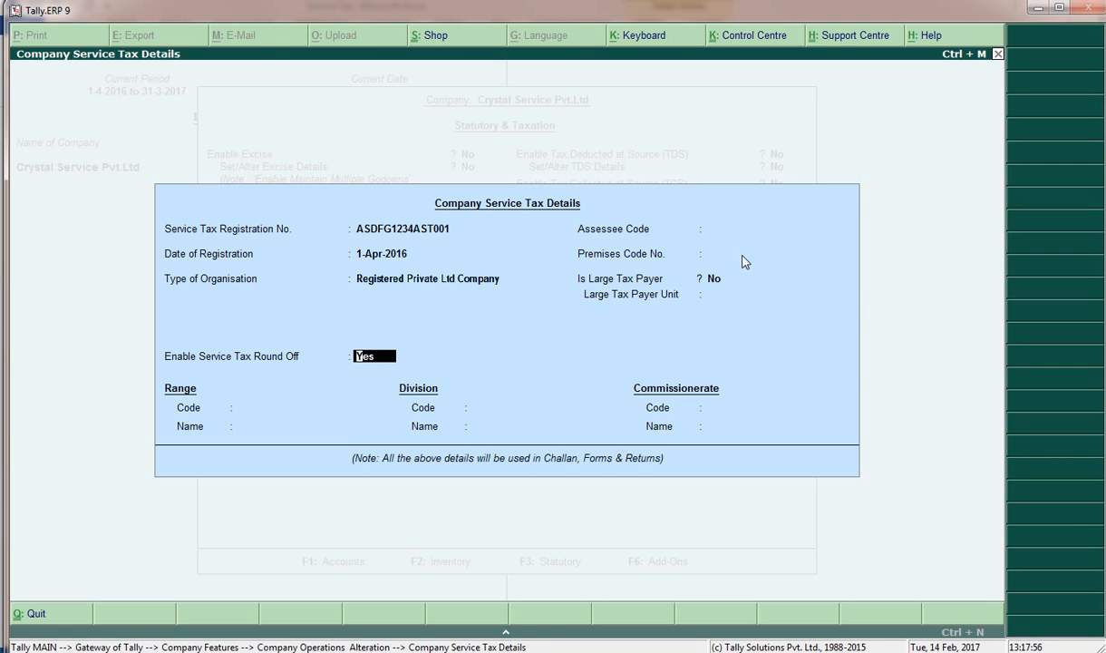
# Keep the remaining service tax details at their defaults, save the company's tax features and return to the Gateway of Tally
pyautogui.press('Return')
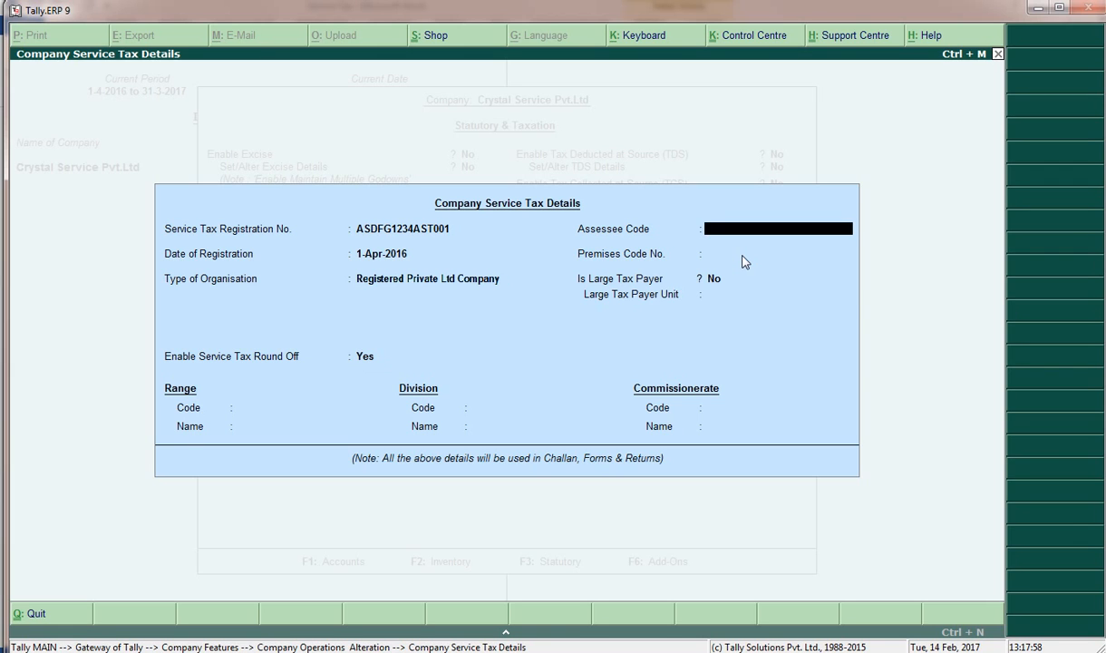
pyautogui.press('Return')
pyautogui.press('Return')
pyautogui.press('Return')
pyautogui.press('Return')
pyautogui.press('Return')
pyautogui.press('Return')
pyautogui.press('Return')
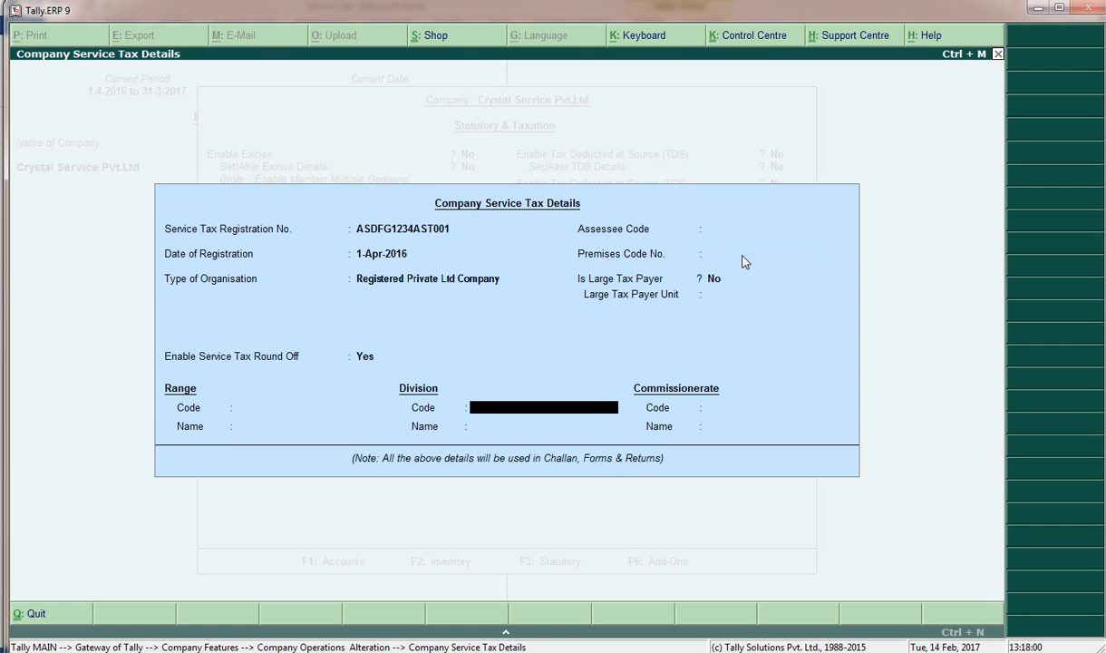
pyautogui.press('Return')
pyautogui.press('Return')
pyautogui.press('Return')
pyautogui.press('Return')
pyautogui.press('Return')
pyautogui.press('Return')
pyautogui.press('Return')
pyautogui.press('Return')
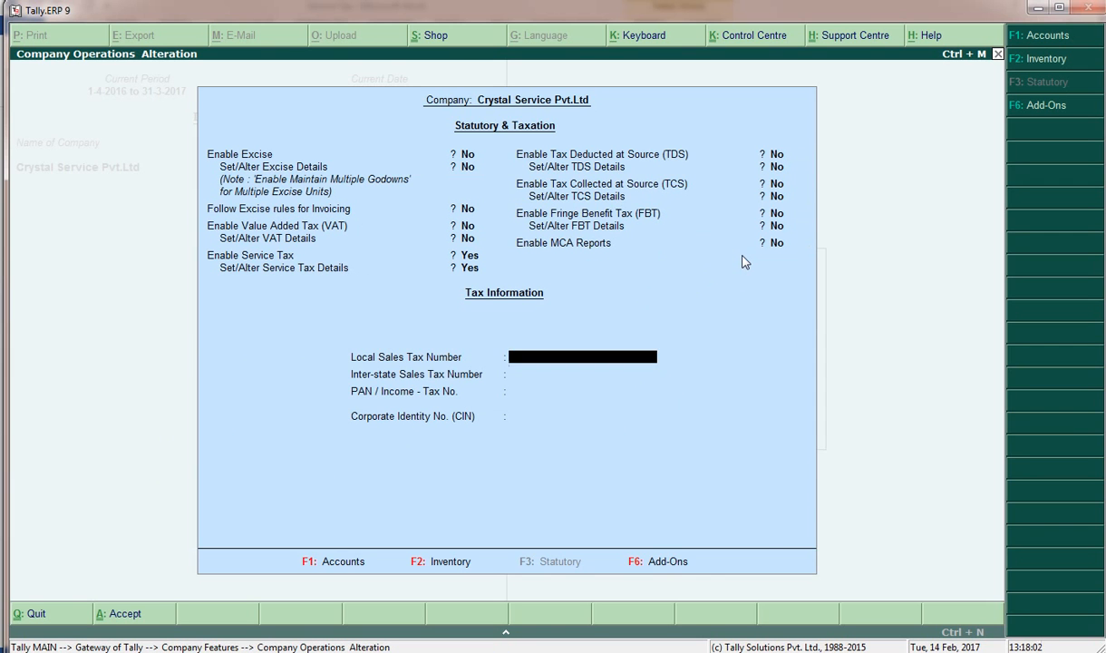
pyautogui.press('Return')
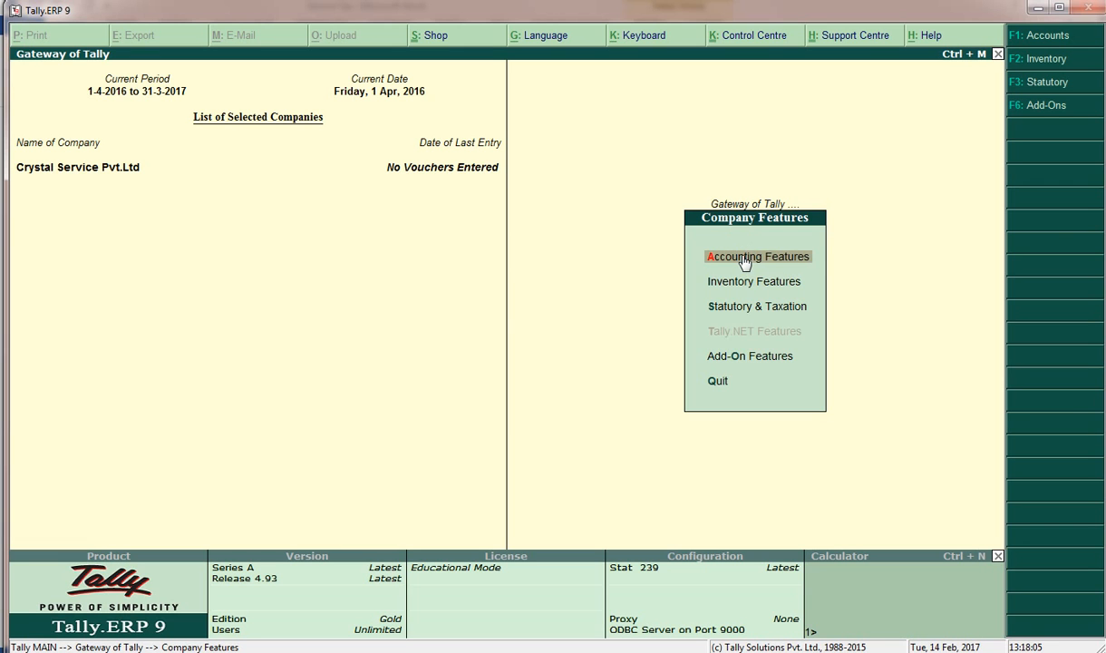
pyautogui.press('Escape')
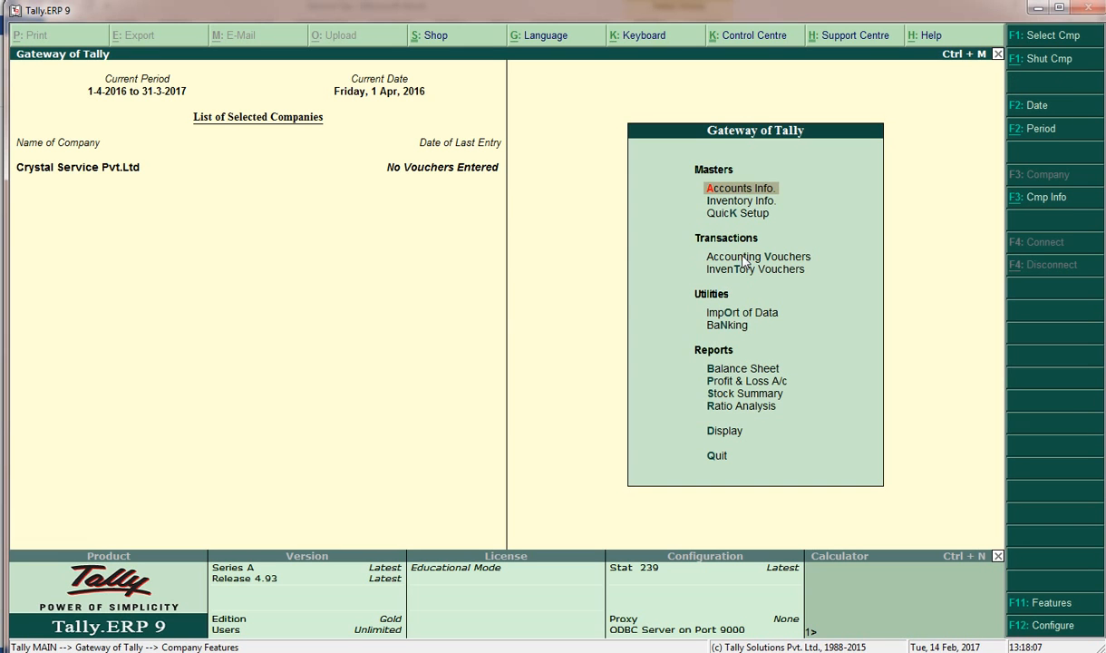
# Open the form for creating a single ledger and review the two service invoice transactions in the Word document
pyautogui.press('Return')
pyautogui.press('l')
pyautogui.press('Return')
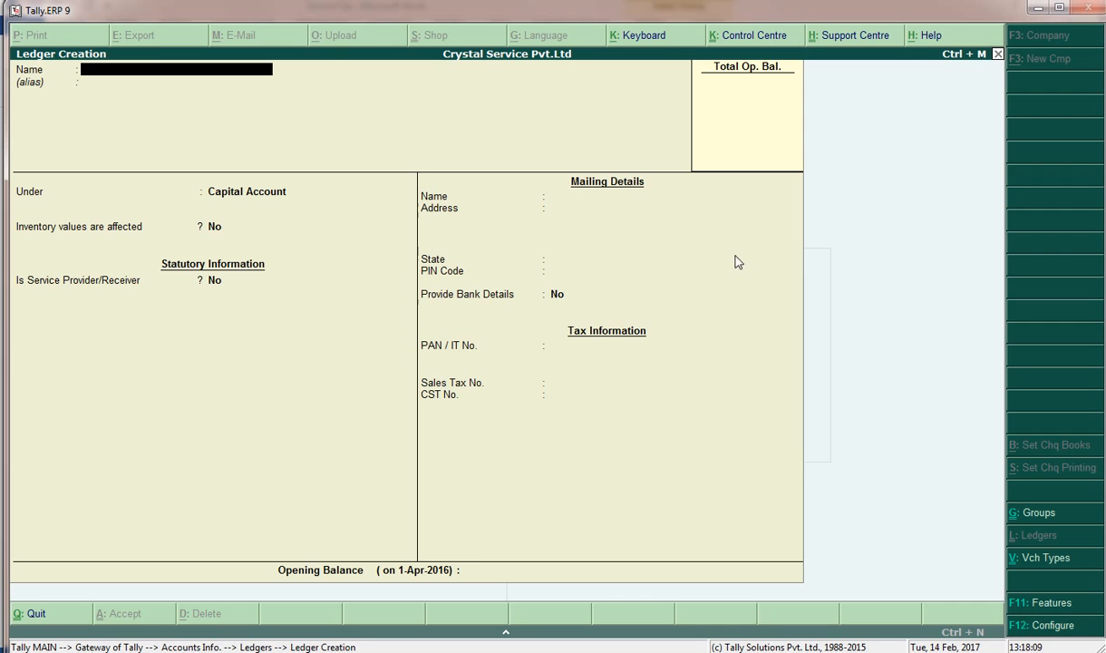
pyautogui.hotkey('alt', 'Tab')
pyautogui.scroll(13, 489, 370)
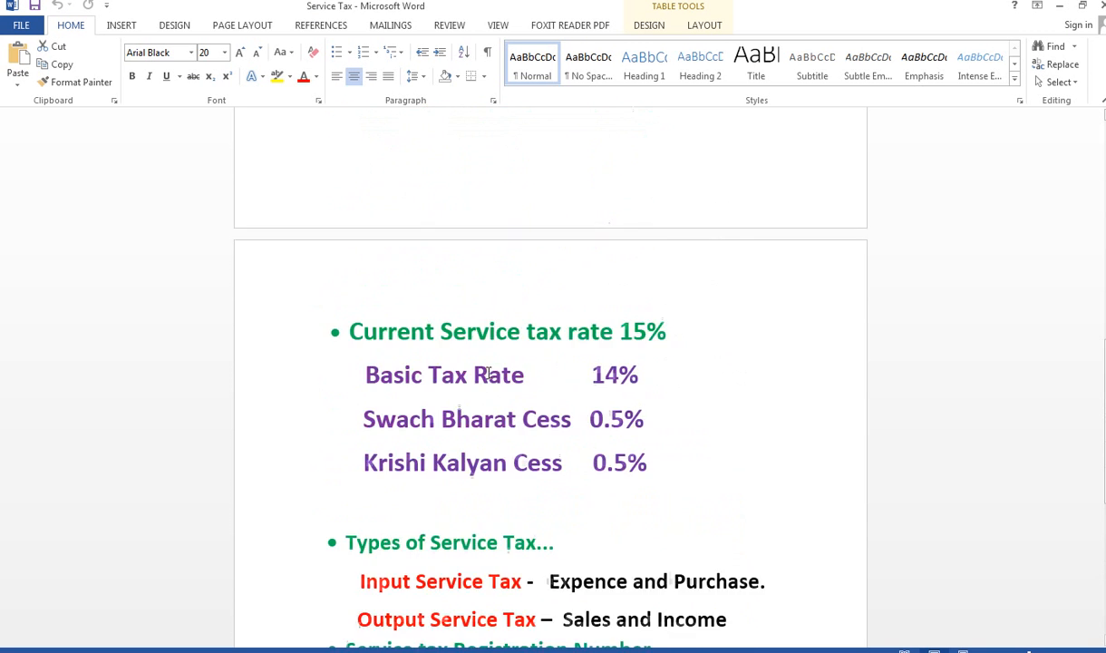
pyautogui.scroll(1, 332, 181)
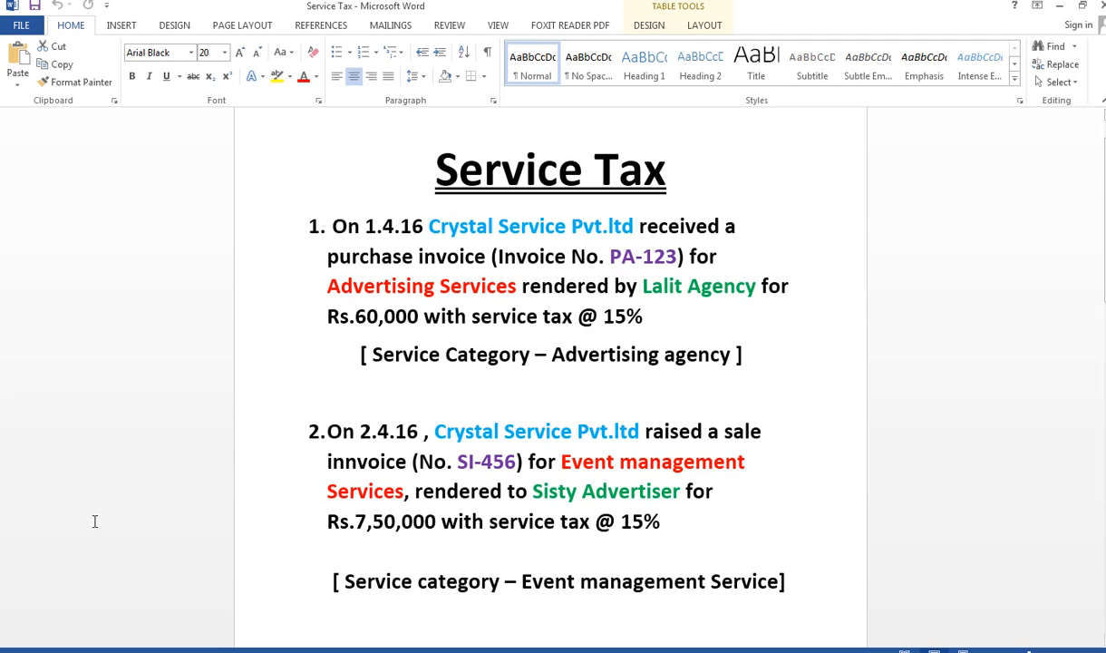
pyautogui.click(227, 651)
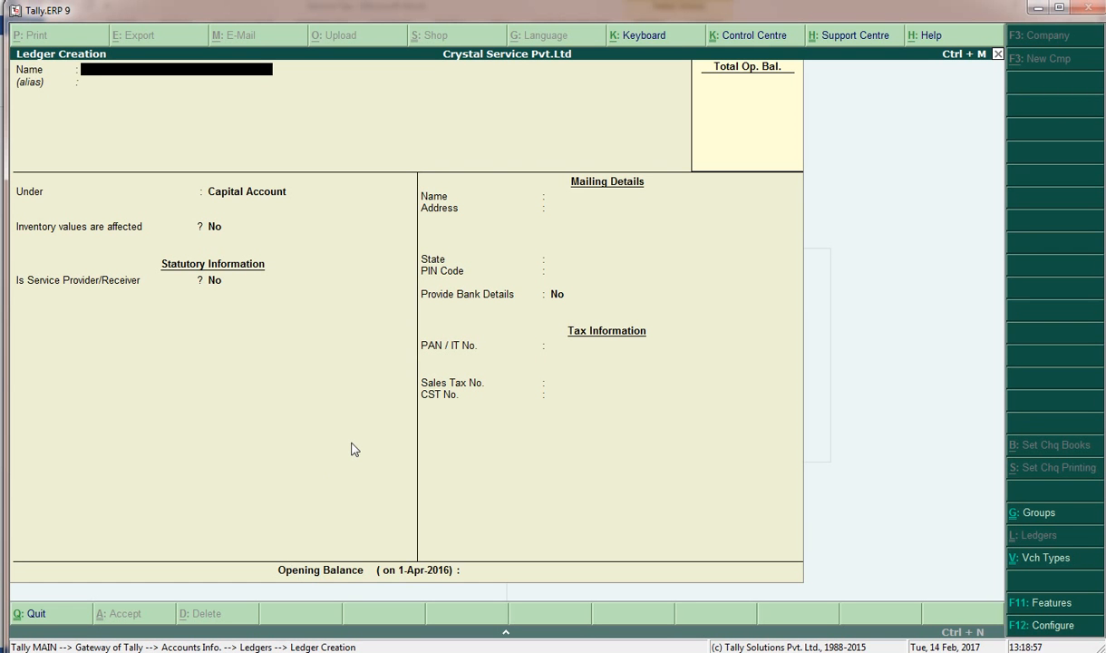
# Name the ledger Advertising Services and place it under Purchase Accounts, keeping inventory values affected as Yes
pyautogui.write('Advertising Services')
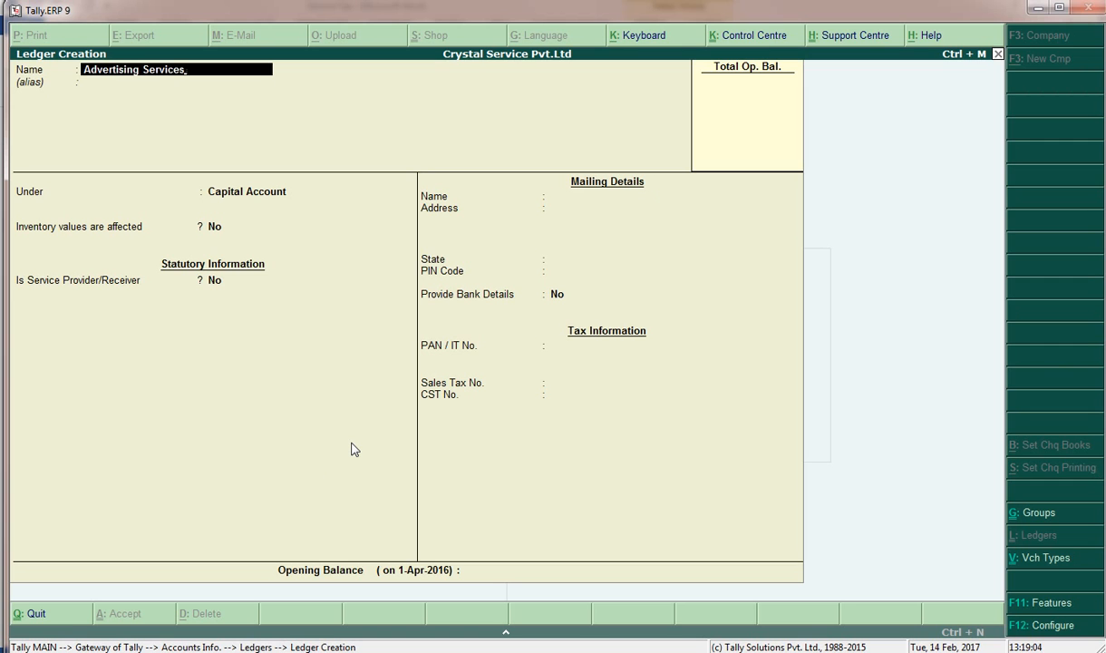
pyautogui.press('Return')
pyautogui.write('p')
pyautogui.press('Up')
pyautogui.press('Down')
pyautogui.press('Return')
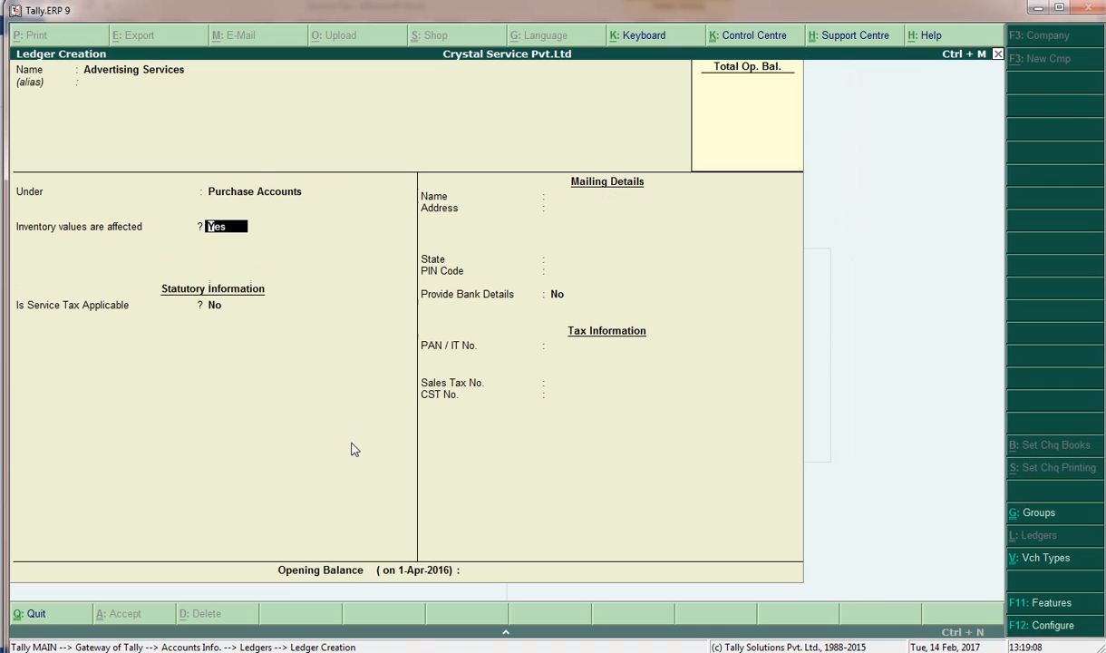
pyautogui.press('Return')
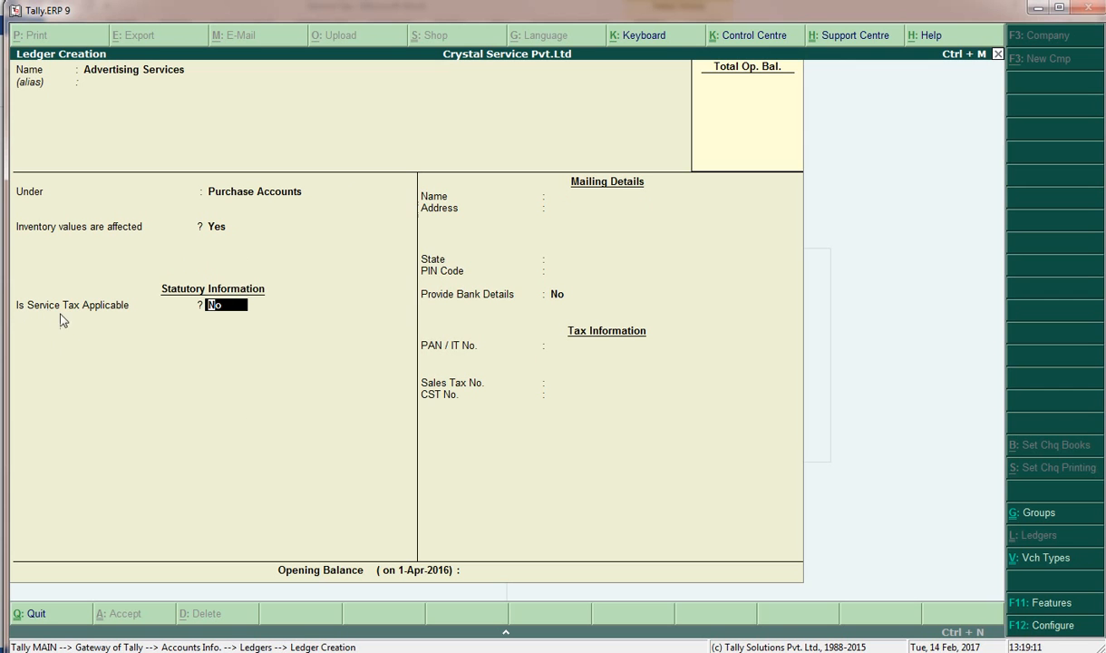
# Make service tax applicable with Advertising Agency as the default service category, and save the Advertising Services ledger
pyautogui.write('y')
pyautogui.press('Return')
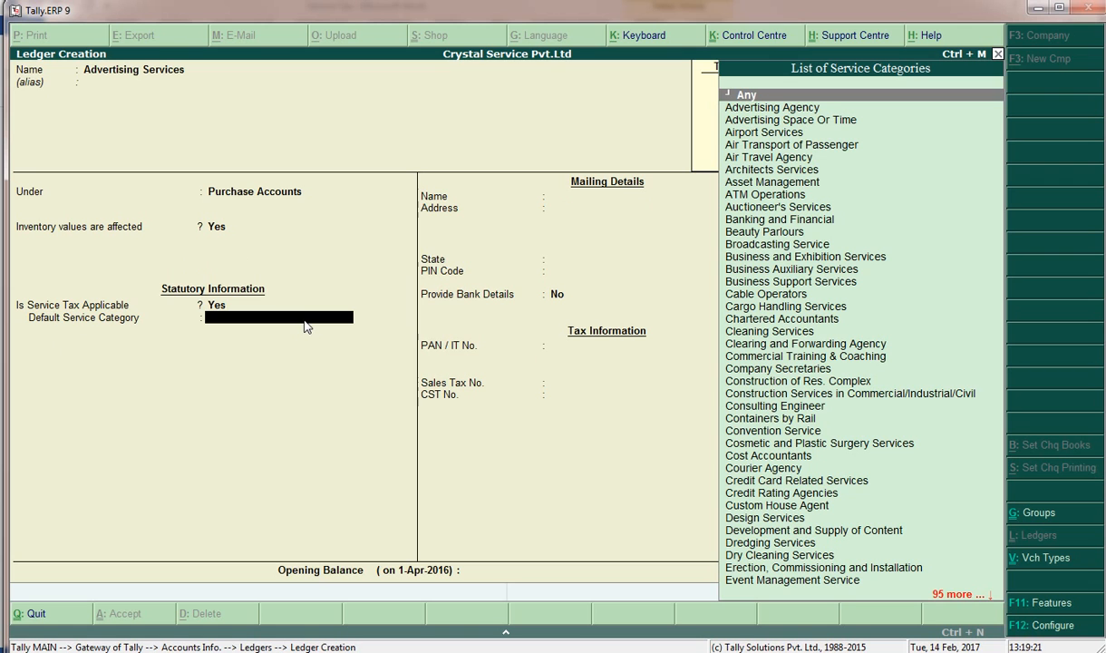
pyautogui.click(54, 651)
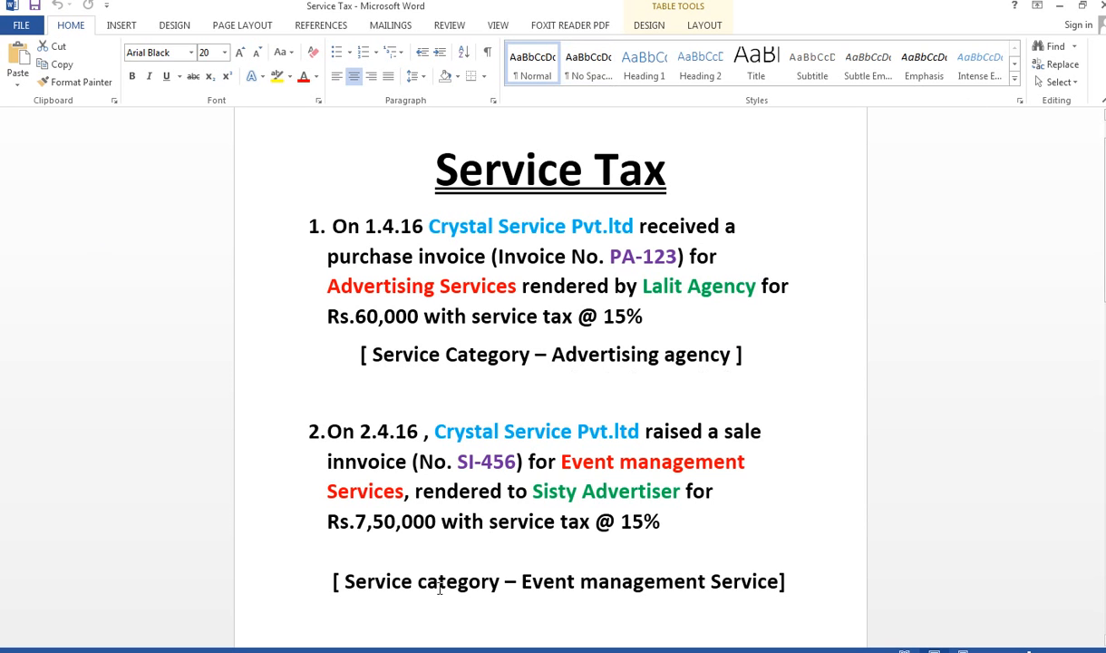
pyautogui.hotkey('alt', 'Tab')
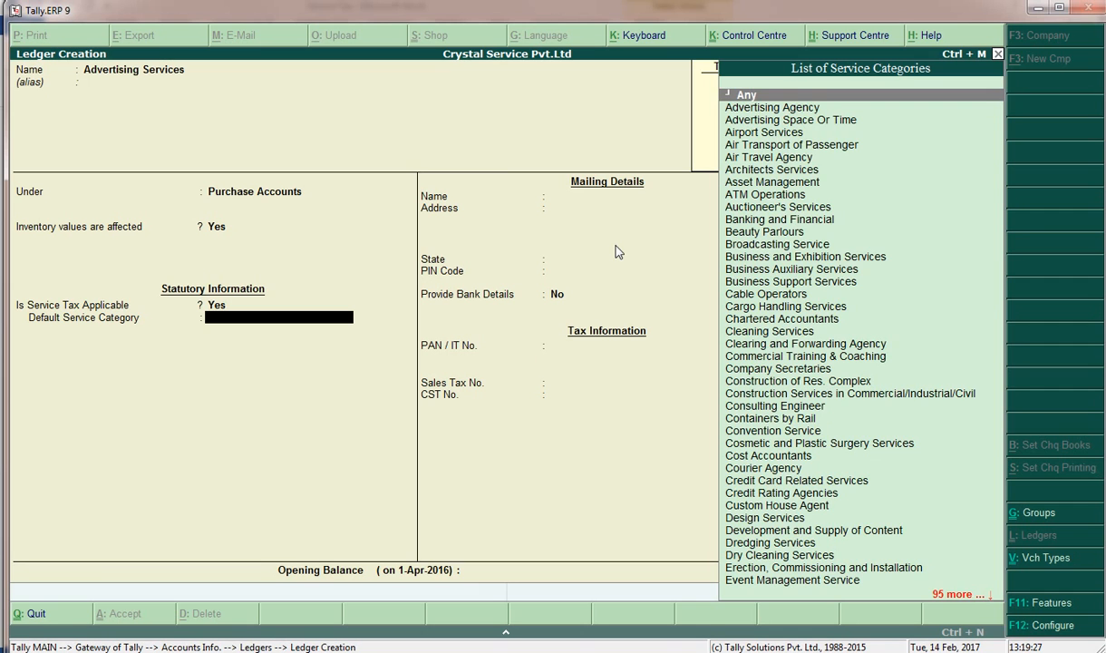
pyautogui.write('Adv')
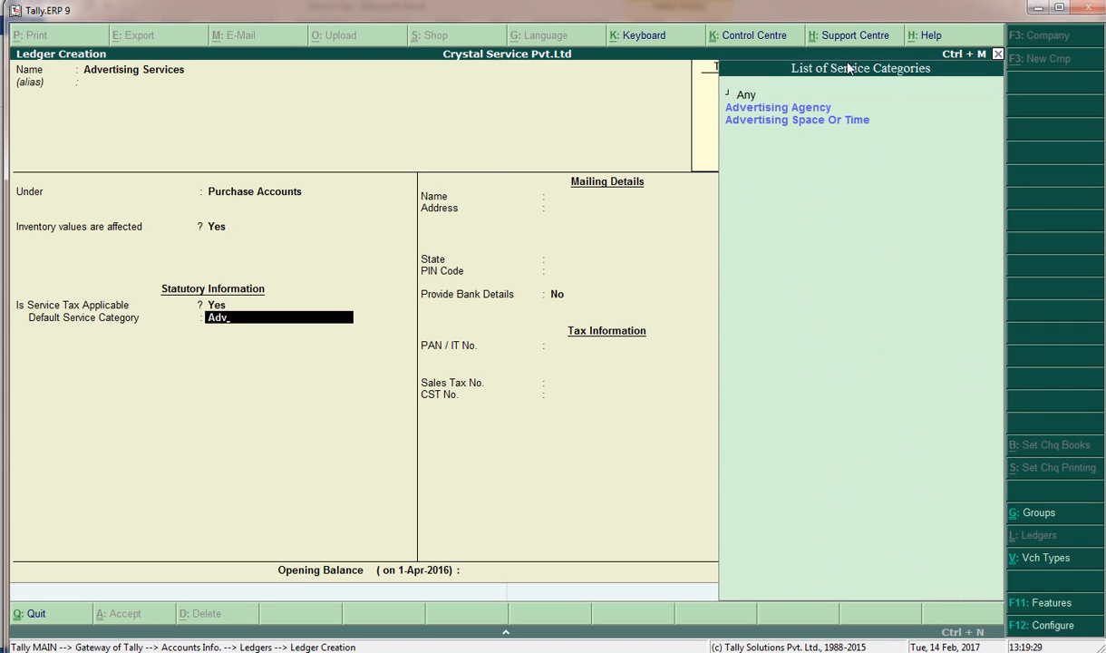
pyautogui.click(810, 110)
pyautogui.click(811, 111)
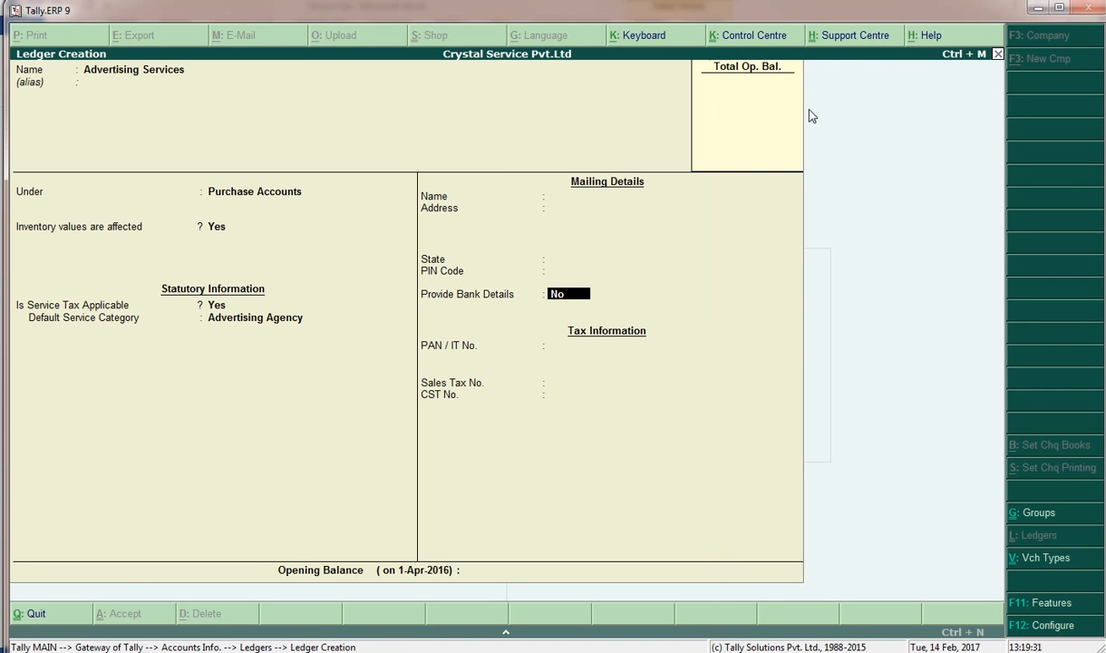
pyautogui.hotkey('ctrl', 'a')
# Name the new ledger Lalit Agency and place it under Sundry Creditors
pyautogui.write('Lalit agency')
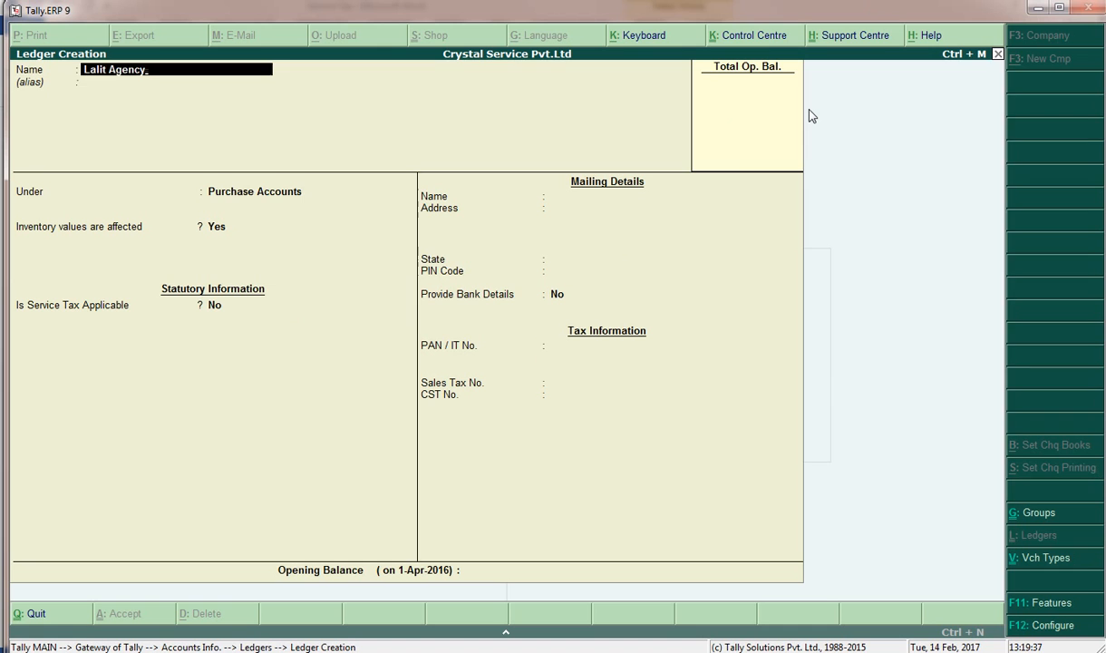
pyautogui.press('Return')
pyautogui.write('S')
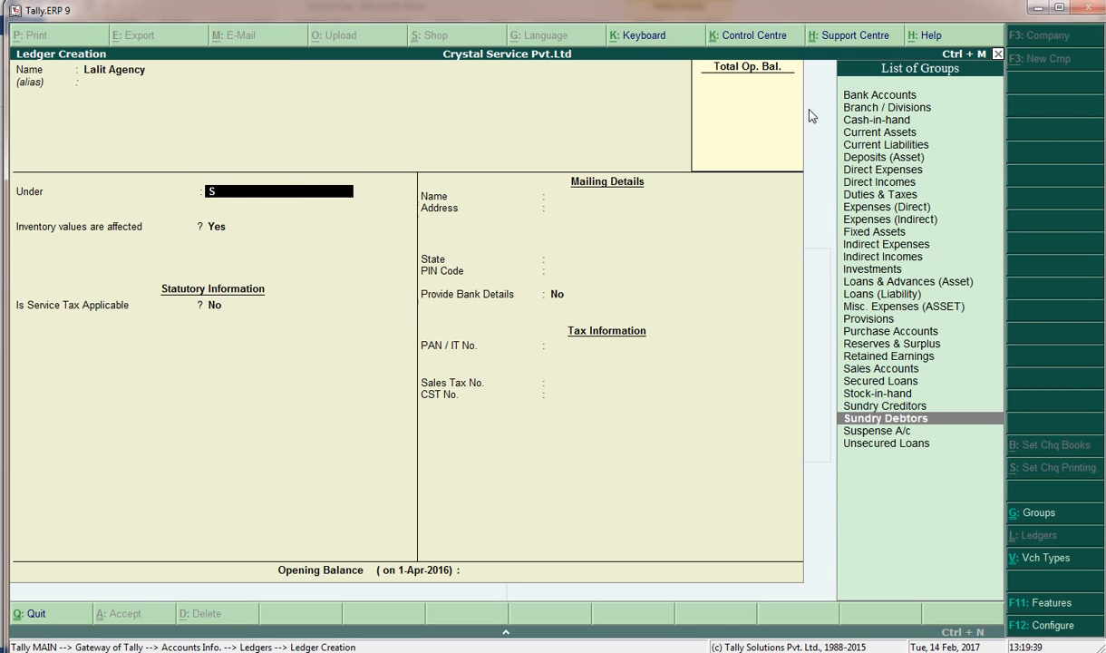
pyautogui.press('Up')
pyautogui.press('Return')
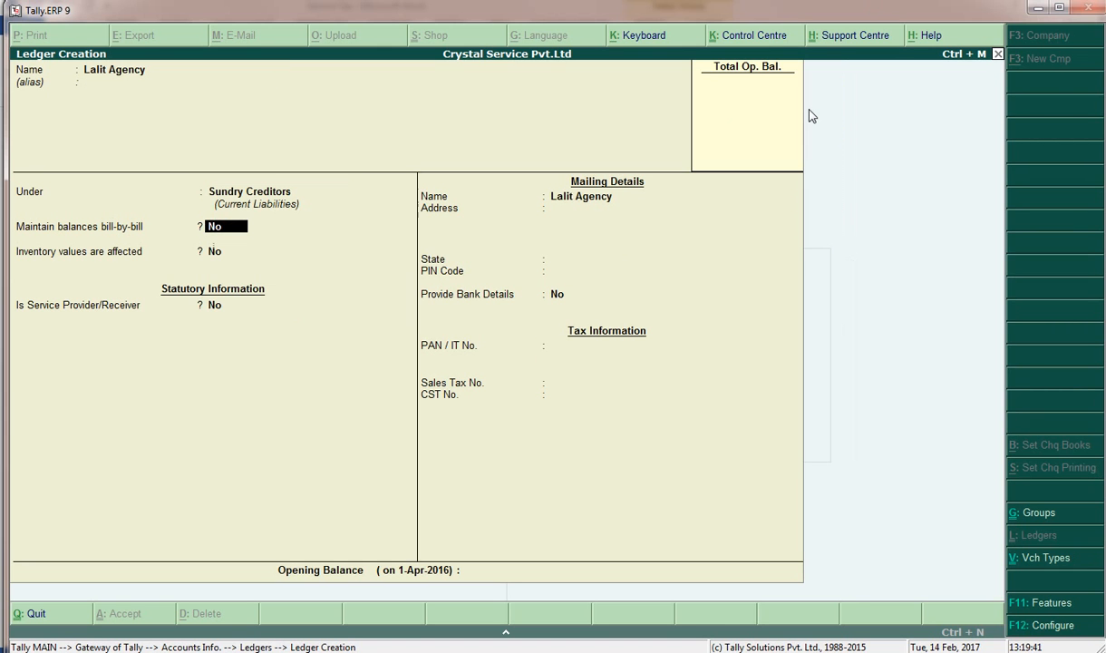
# Set the Lalit Agency ledger to maintain balances bill-by-bill and mark it as a service provider/receiver
pyautogui.press('y')
pyautogui.press('Return')
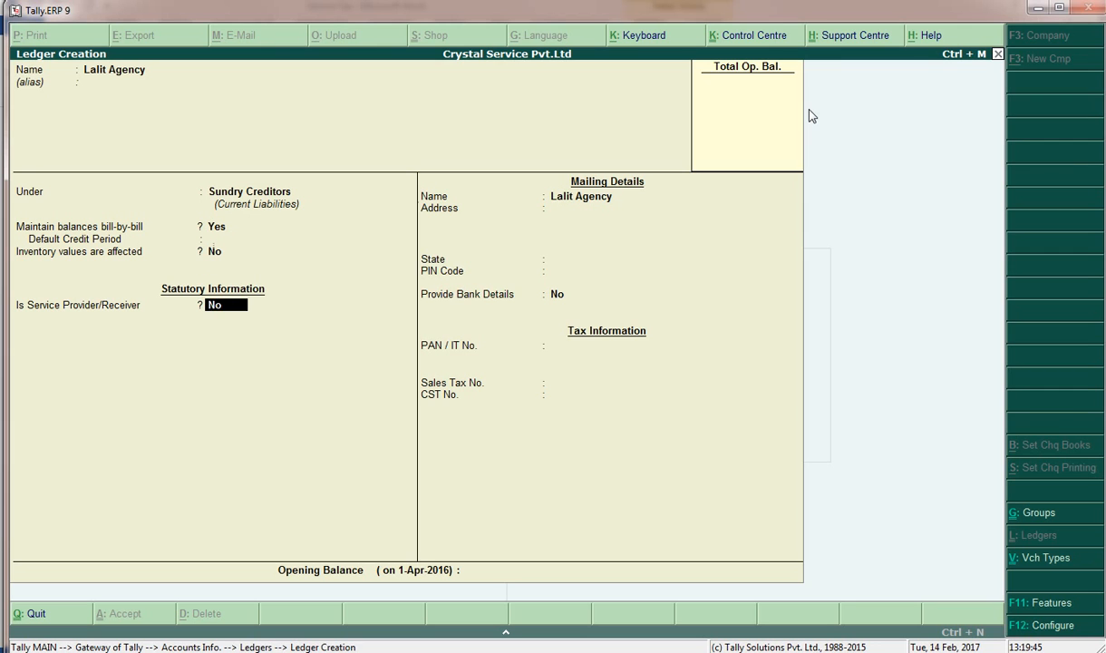
pyautogui.press('y')
pyautogui.press('Return')
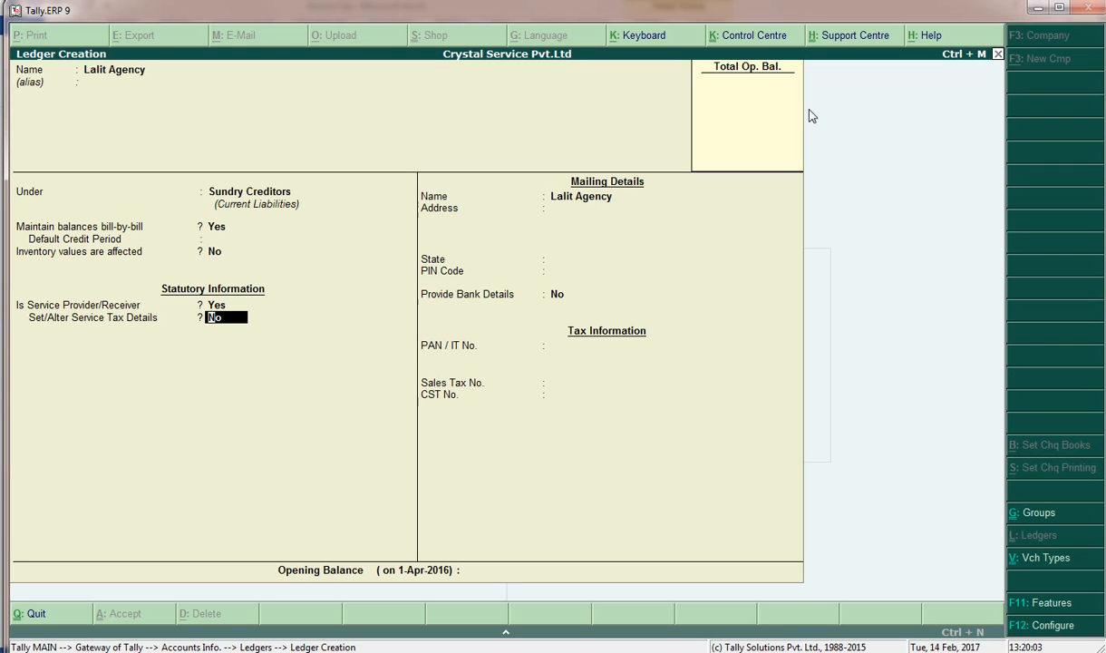
# Leave the Lalit Agency ledger's service tax details unaltered, keep its remaining fields at their defaults, and save it
pyautogui.press('Return')
pyautogui.press('Return')
pyautogui.press('Return')
pyautogui.press('Return')
pyautogui.press('Return')
pyautogui.press('Return')
pyautogui.press('Return')
pyautogui.press('Return')
pyautogui.press('Return')
pyautogui.press('Return')
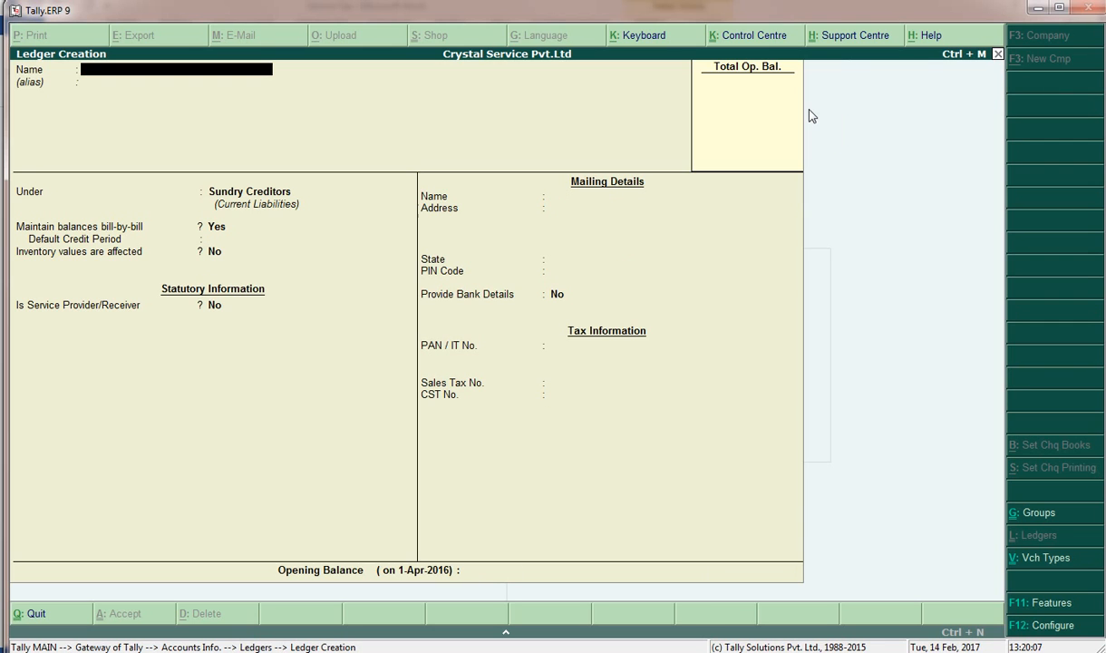
# Name the new ledger St@15%, place it under Duties & Taxes and set its duty type to Service Tax
pyautogui.write('St@15%')
pyautogui.press('Return')
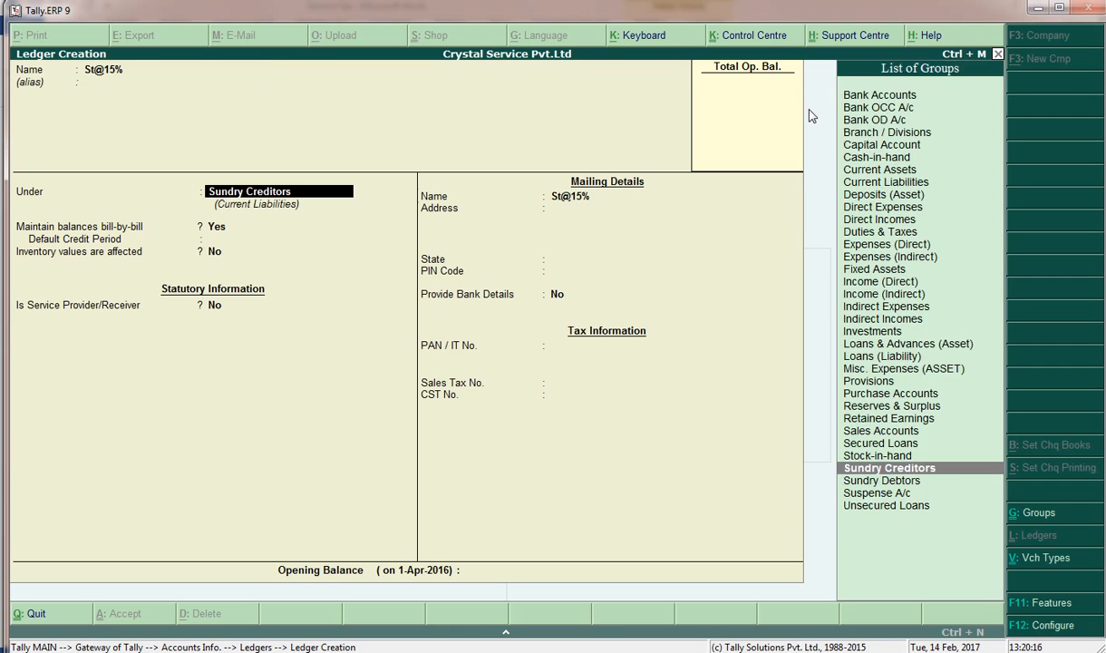
pyautogui.write('du')
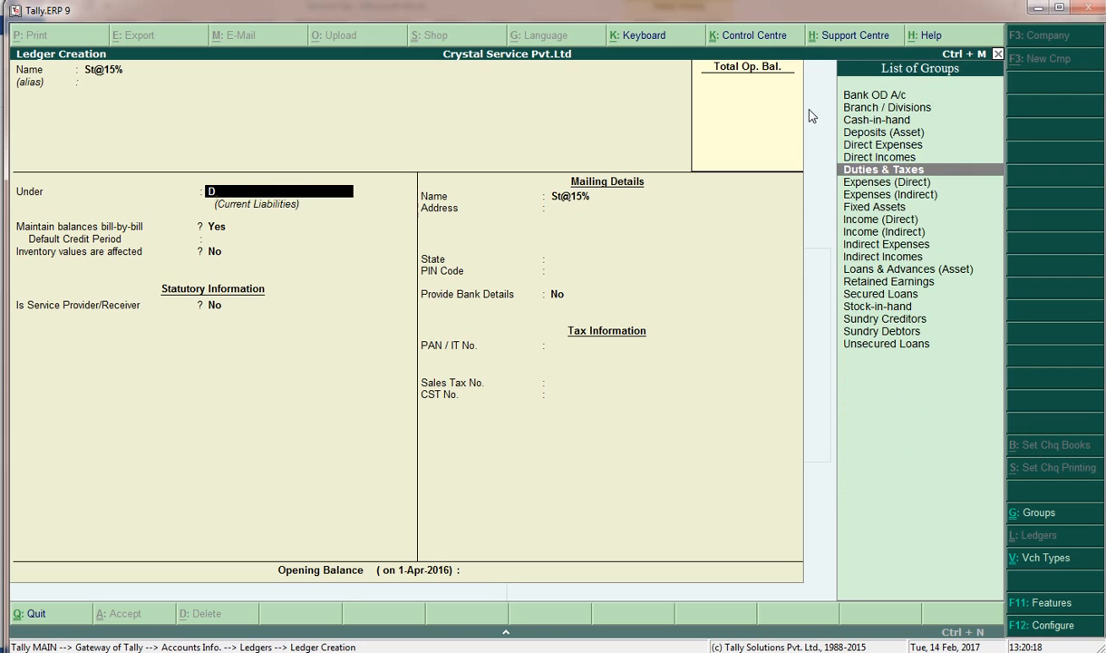
pyautogui.press('Return')
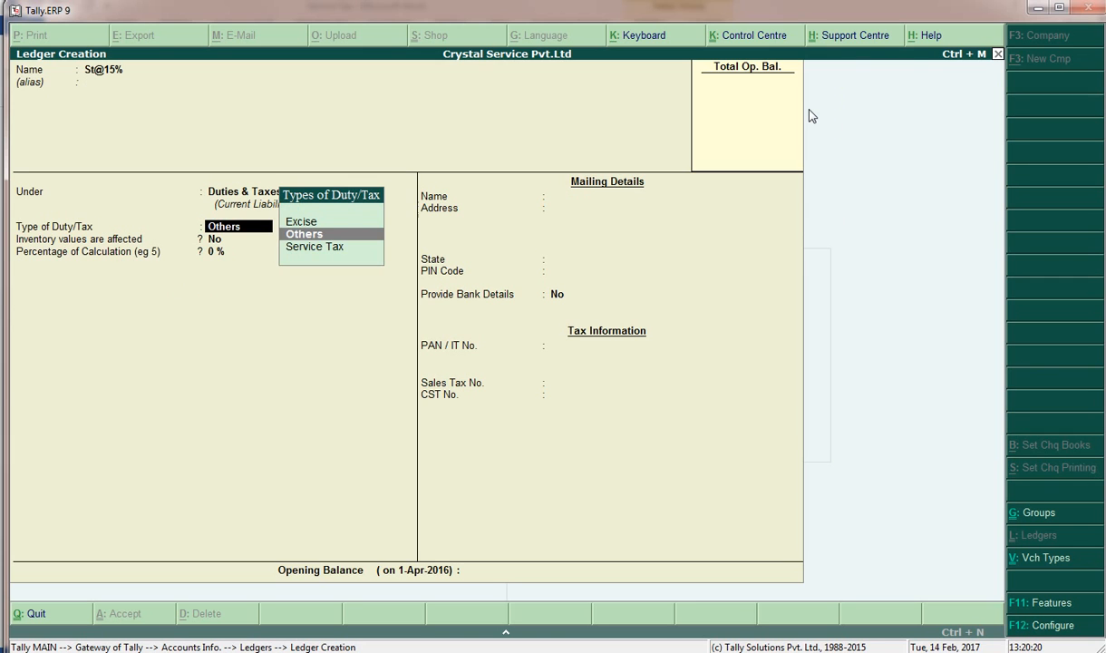
pyautogui.press('Down')
pyautogui.press('Return')
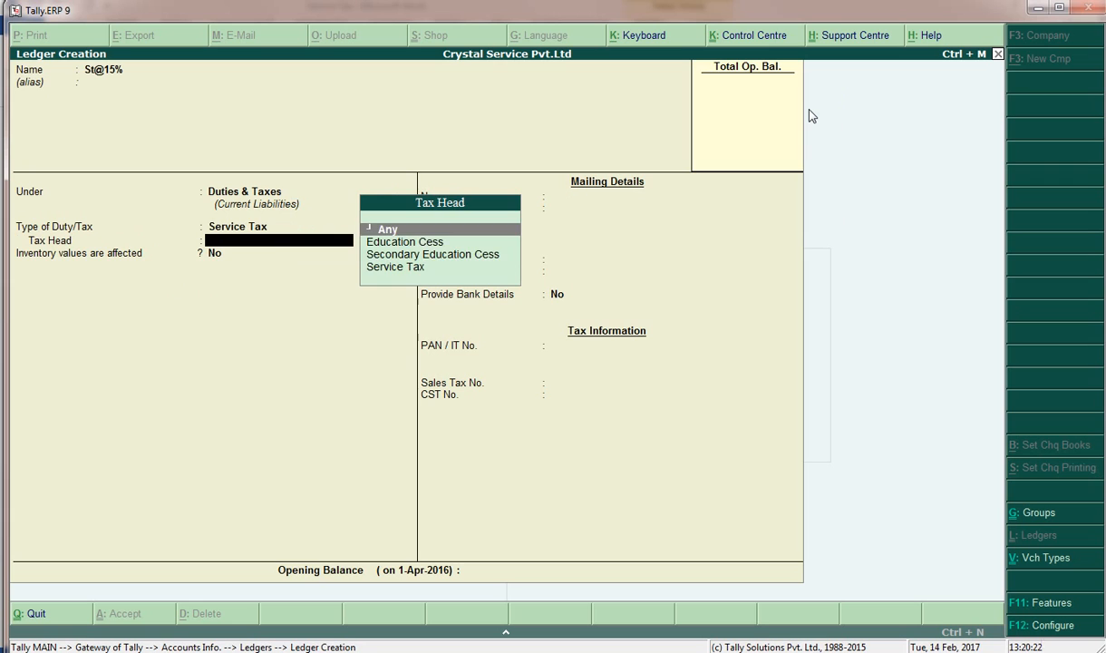
# Set the tax head of the St@15% ledger to Service Tax and save the ledger
pyautogui.press('Down')
pyautogui.press('Down')
pyautogui.press('Down')
pyautogui.press('Return')
pyautogui.press('Return')
pyautogui.press('Return')
pyautogui.press('Return')
# Name the new ledger HDFC Bank and place it under Bank Accounts
pyautogui.write('HDFC Bank')
pyautogui.press('Return')
pyautogui.press('Return')
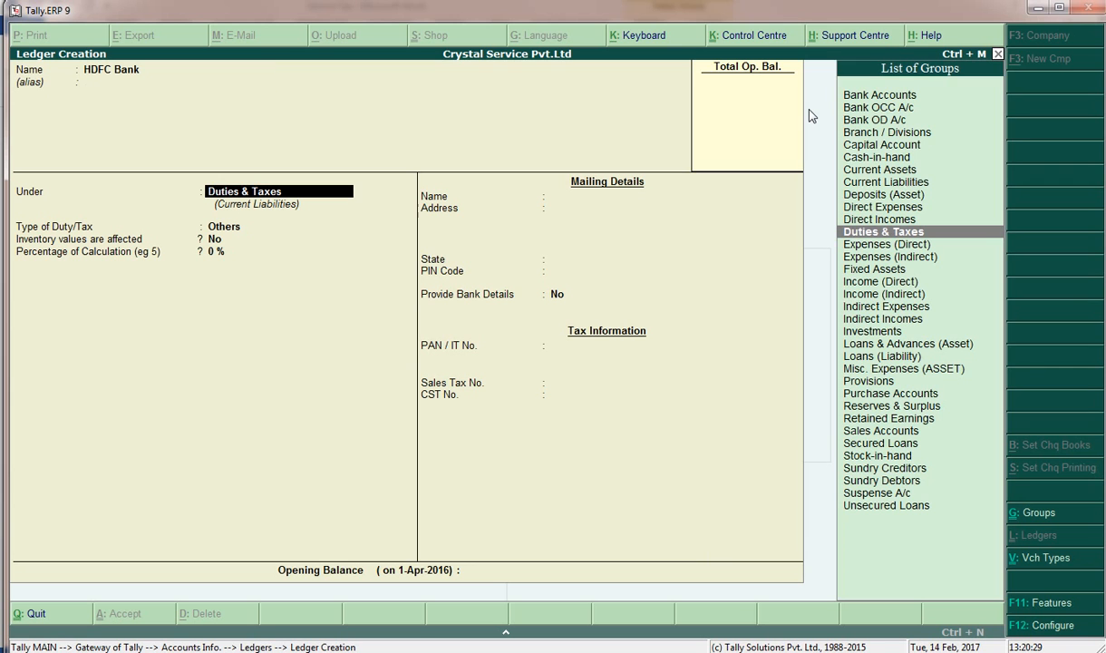
pyautogui.write('B')
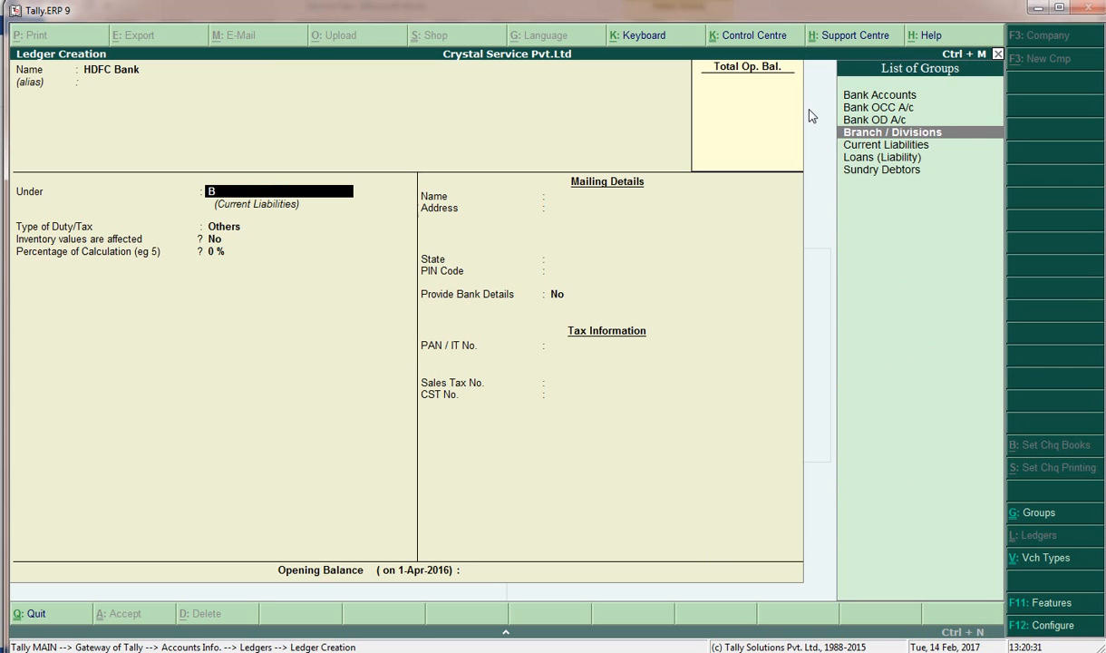
pyautogui.press('Up')
pyautogui.press('Up')
pyautogui.press('Up')
pyautogui.press('Return')
# Save the HDFC Bank ledger with its default details and return to the Gateway of Tally
pyautogui.press('Return')
pyautogui.press('Return')
pyautogui.press('Return')
pyautogui.press('Return')
pyautogui.press('Return')
pyautogui.press('Return')
pyautogui.press('Return')
pyautogui.press('Return')
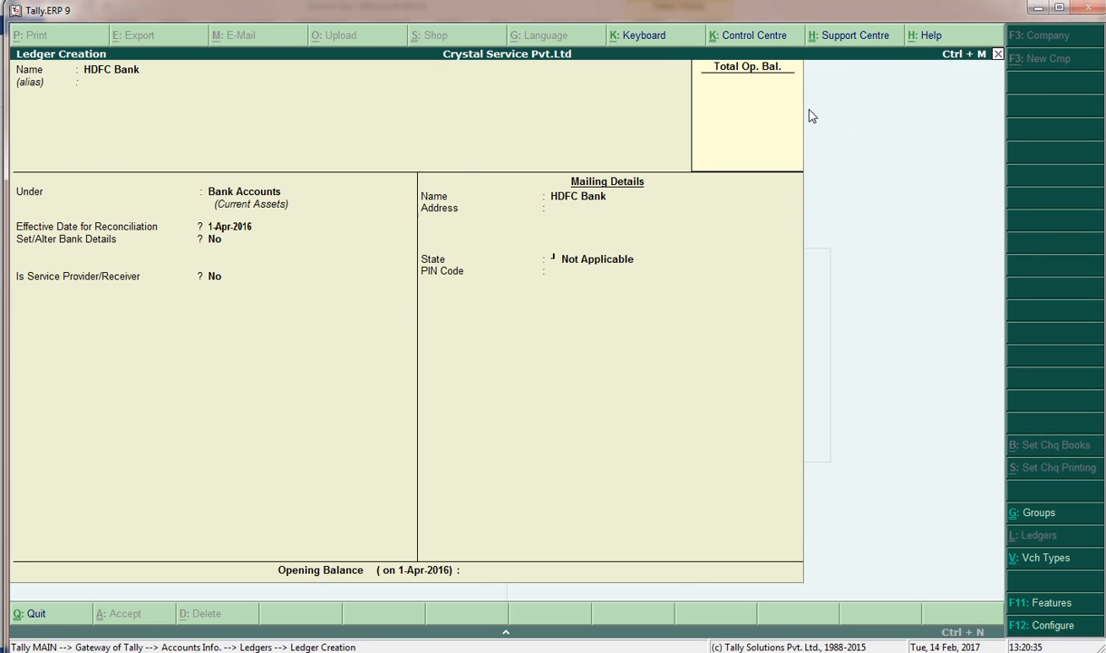
pyautogui.press('Escape')
pyautogui.press('Escape')
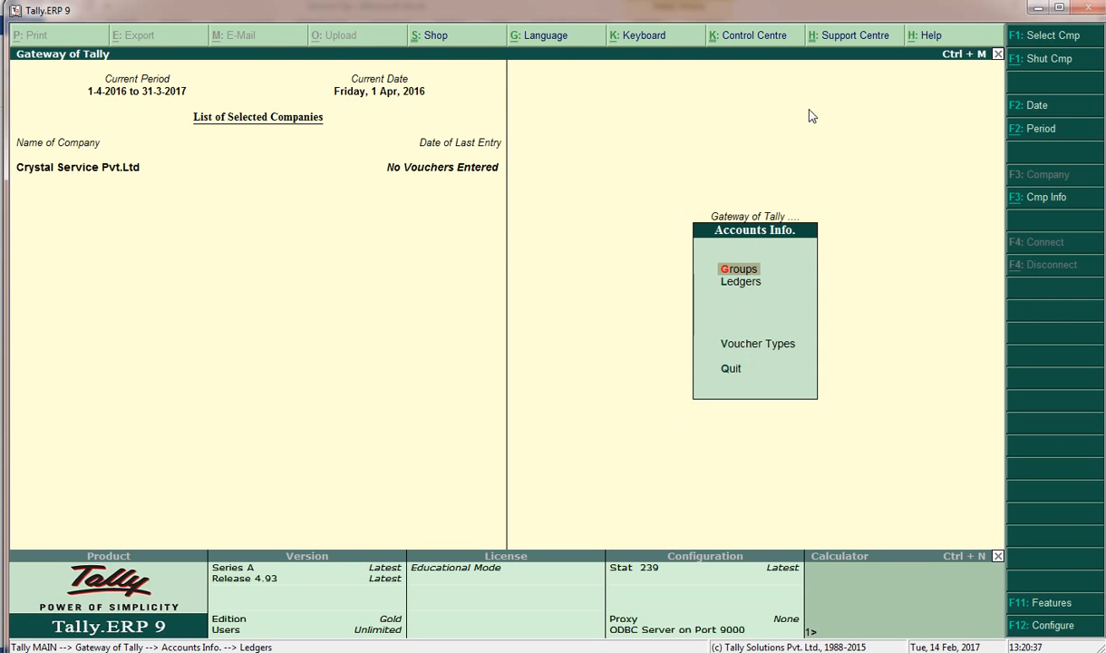
pyautogui.press('Escape')
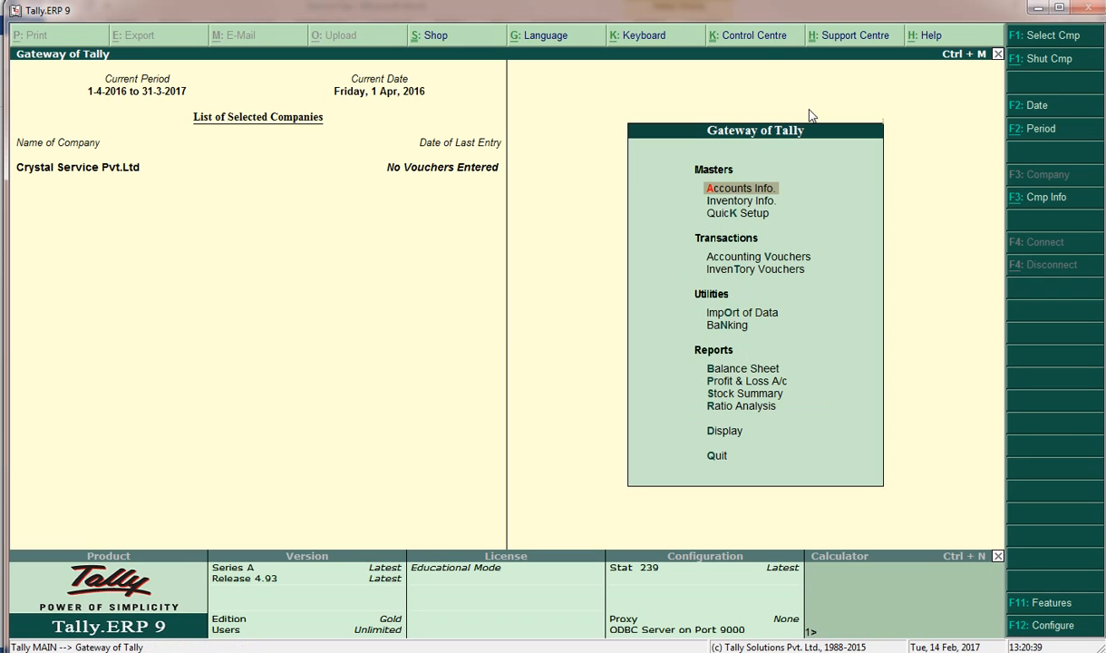
pyautogui.press('v')
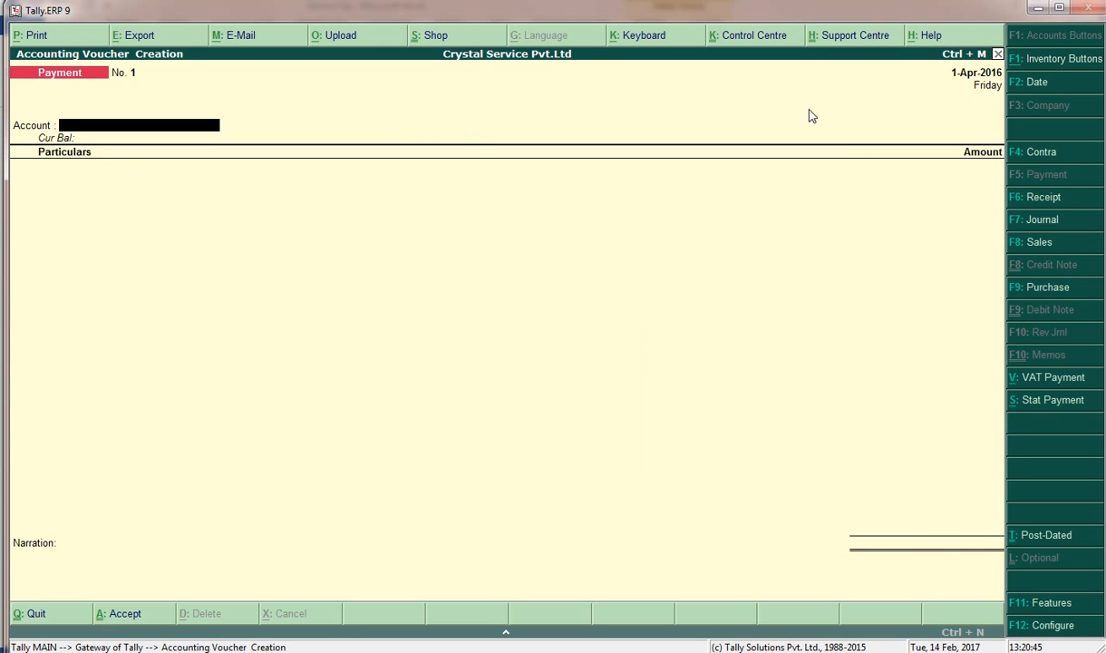
pyautogui.press('F9')
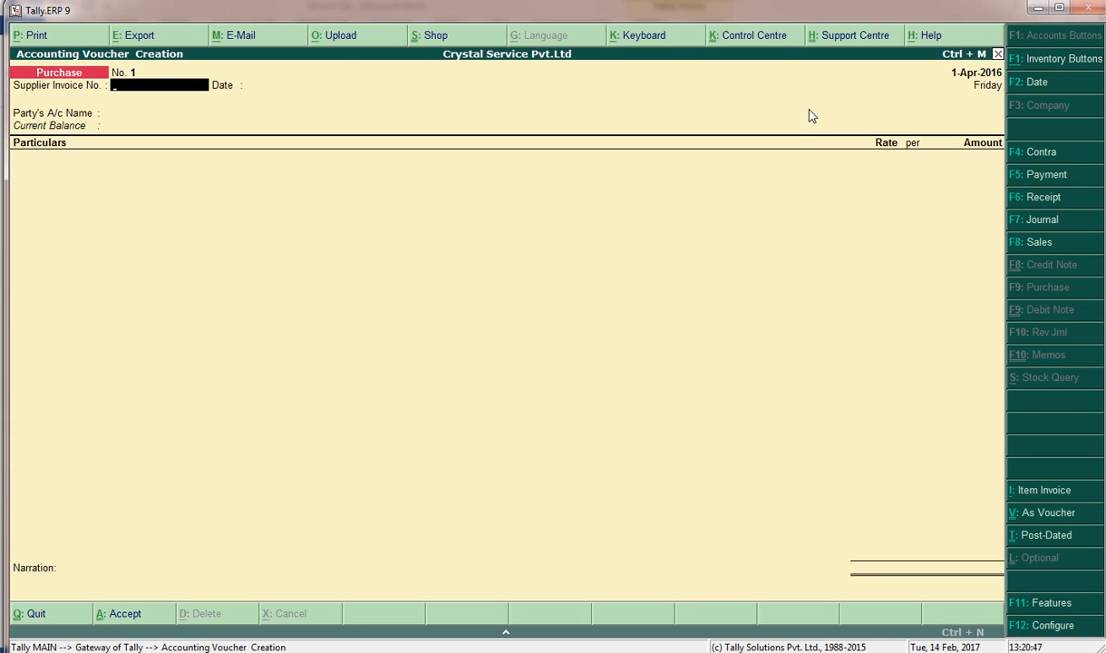
pyautogui.click(280, 651)
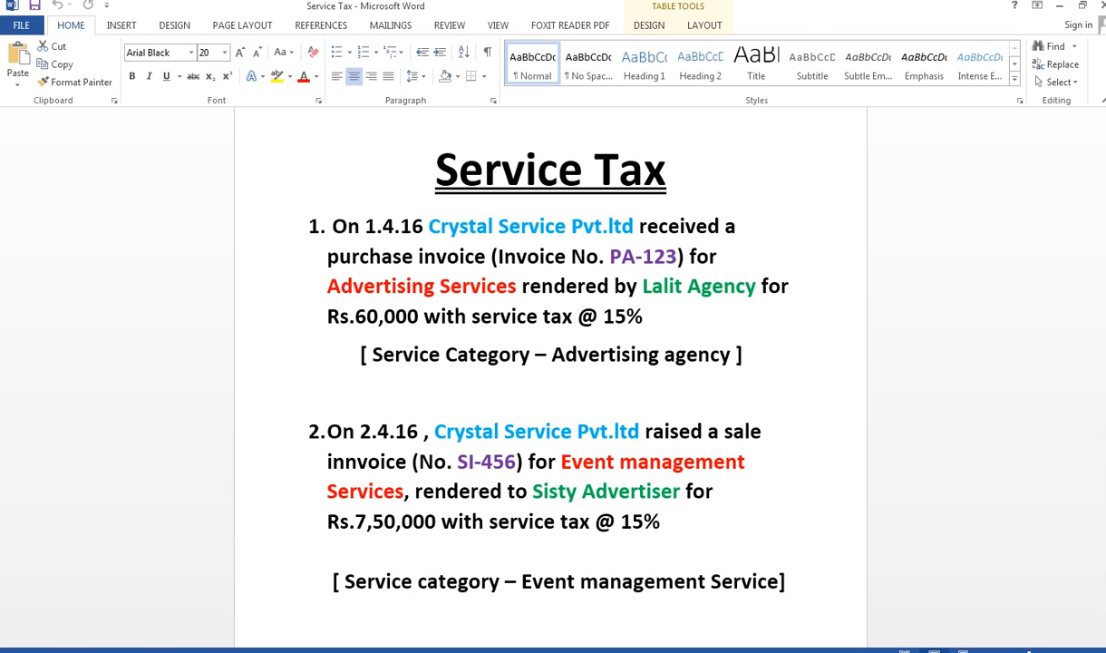
pyautogui.hotkey('alt', 'Tab')
pyautogui.write('pa-123')
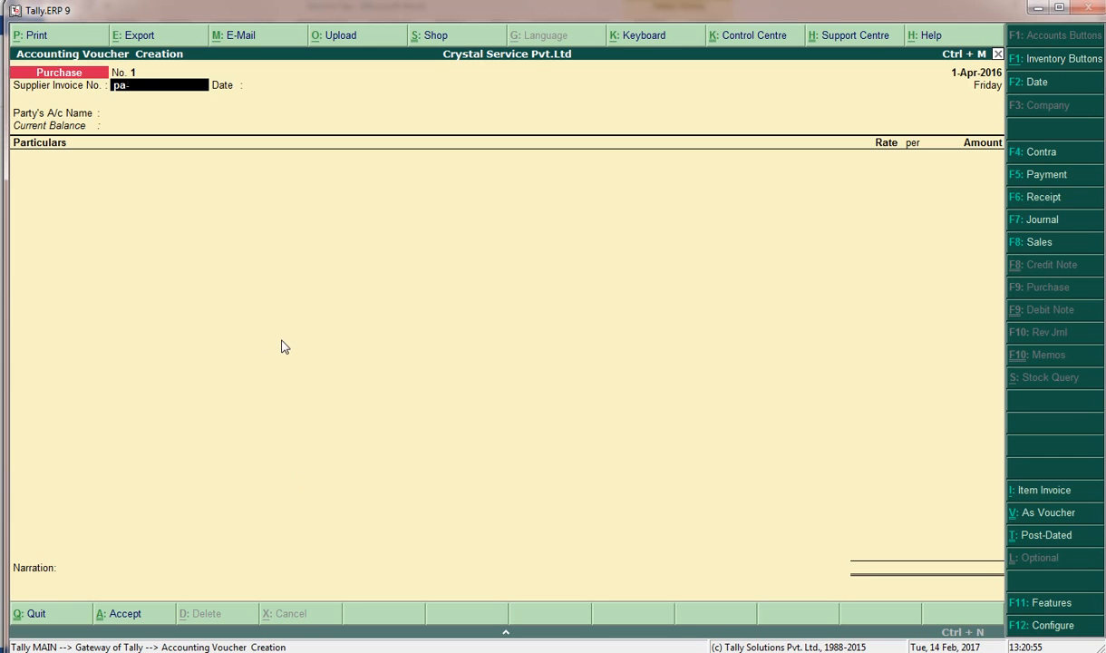
pyautogui.press('Return')
pyautogui.press('Return')
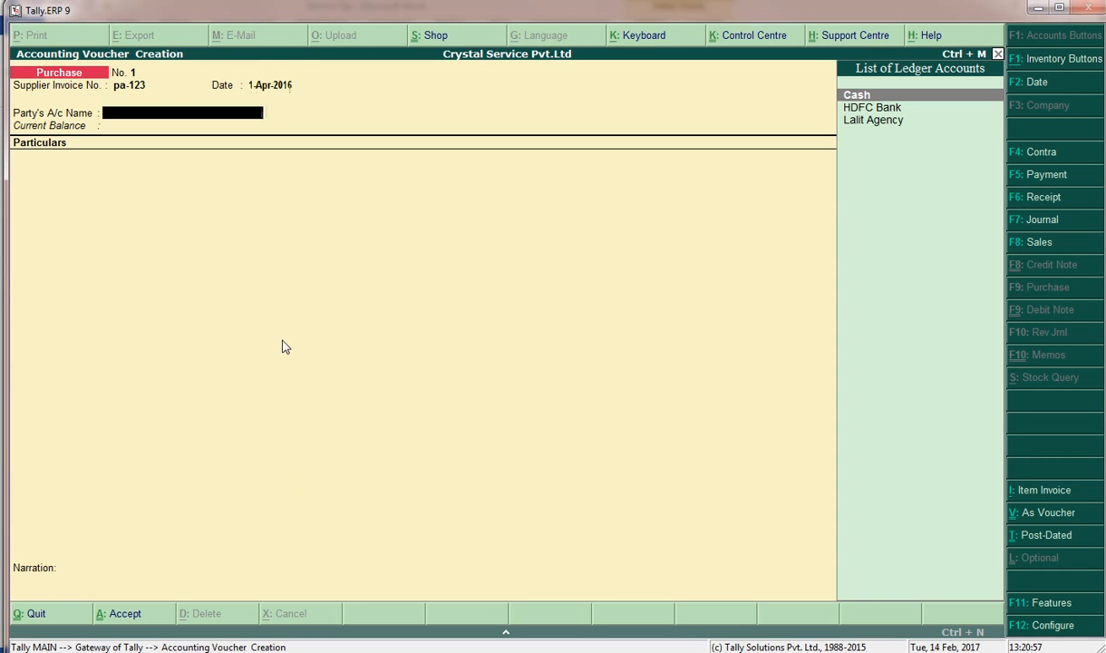
pyautogui.press('Down')
pyautogui.press('Down')
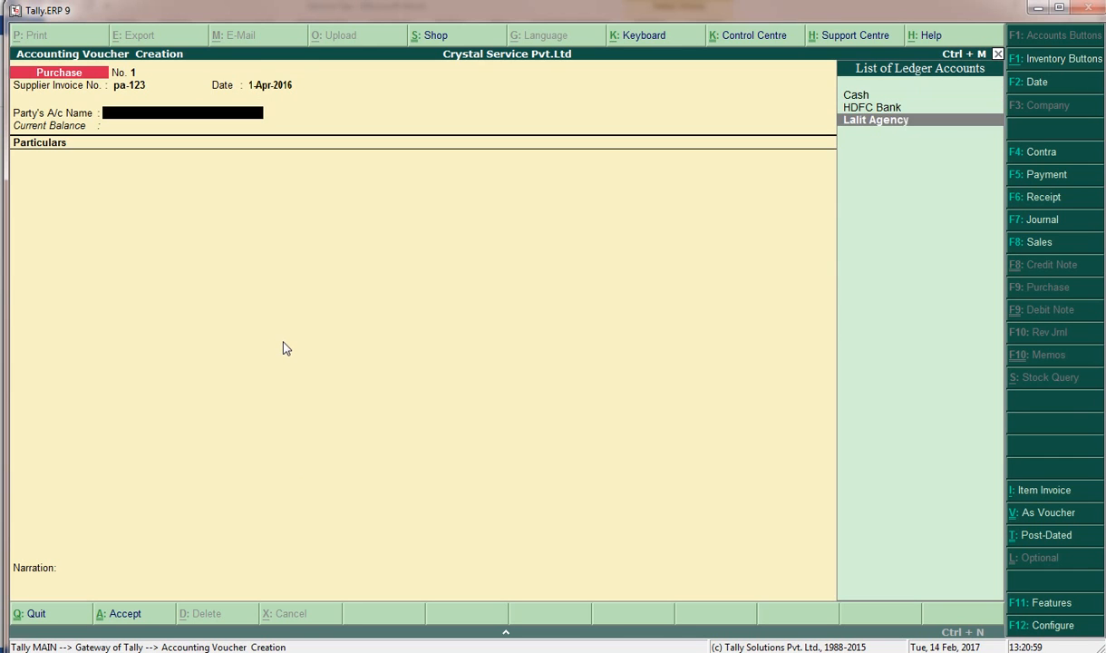
pyautogui.press('Return')
pyautogui.hotkey('ctrl', 'a')
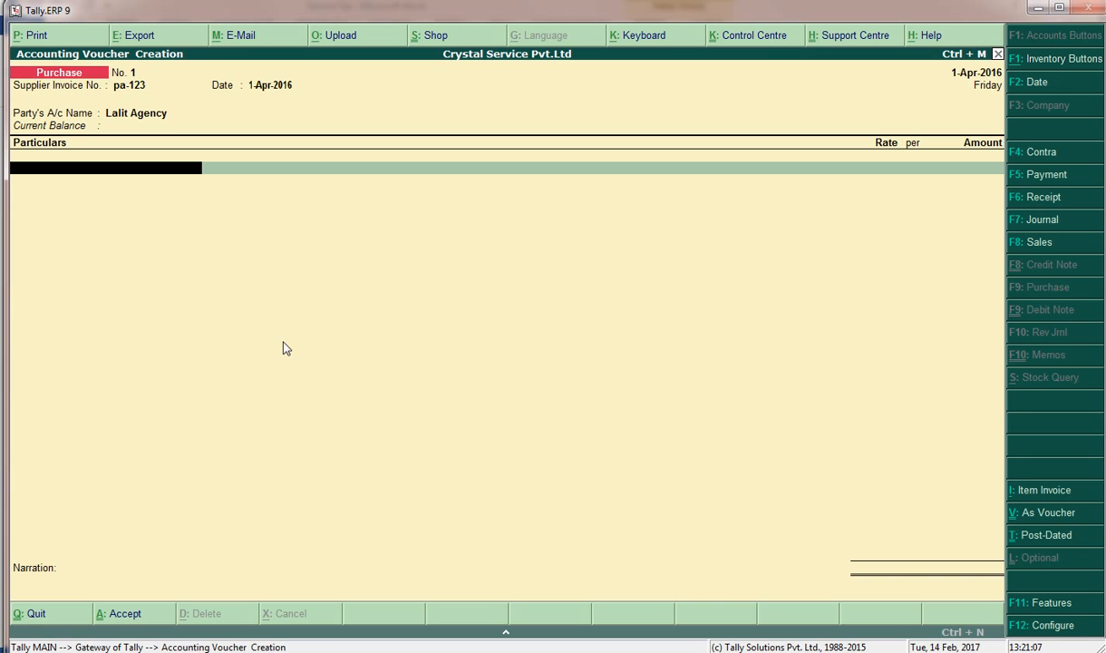
pyautogui.write('Ad')
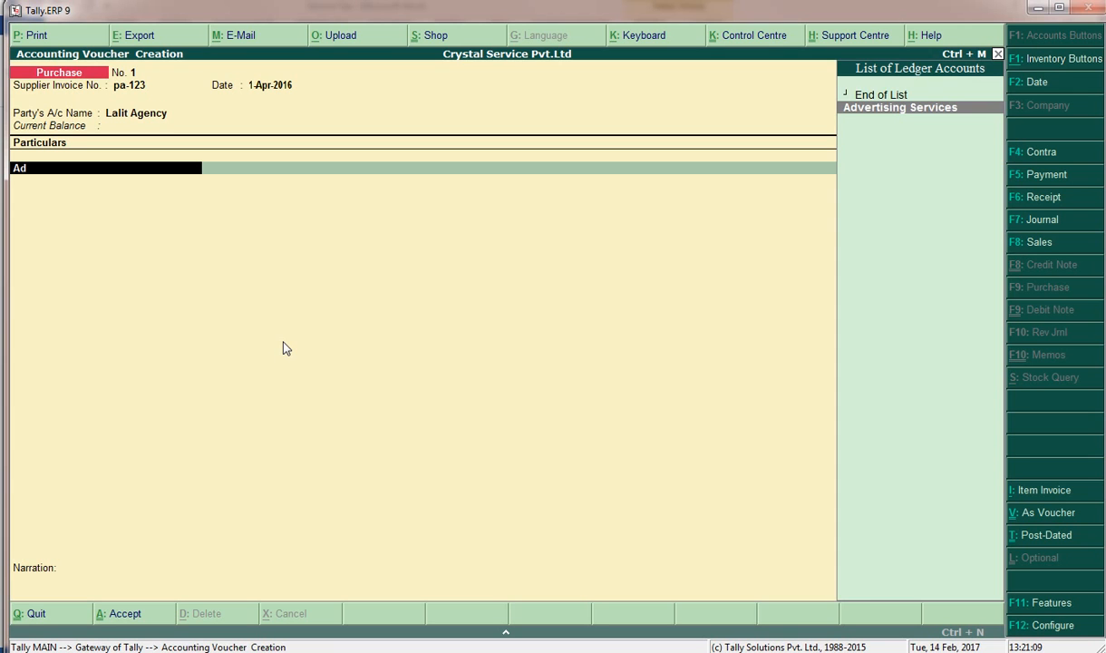
pyautogui.press('Return')
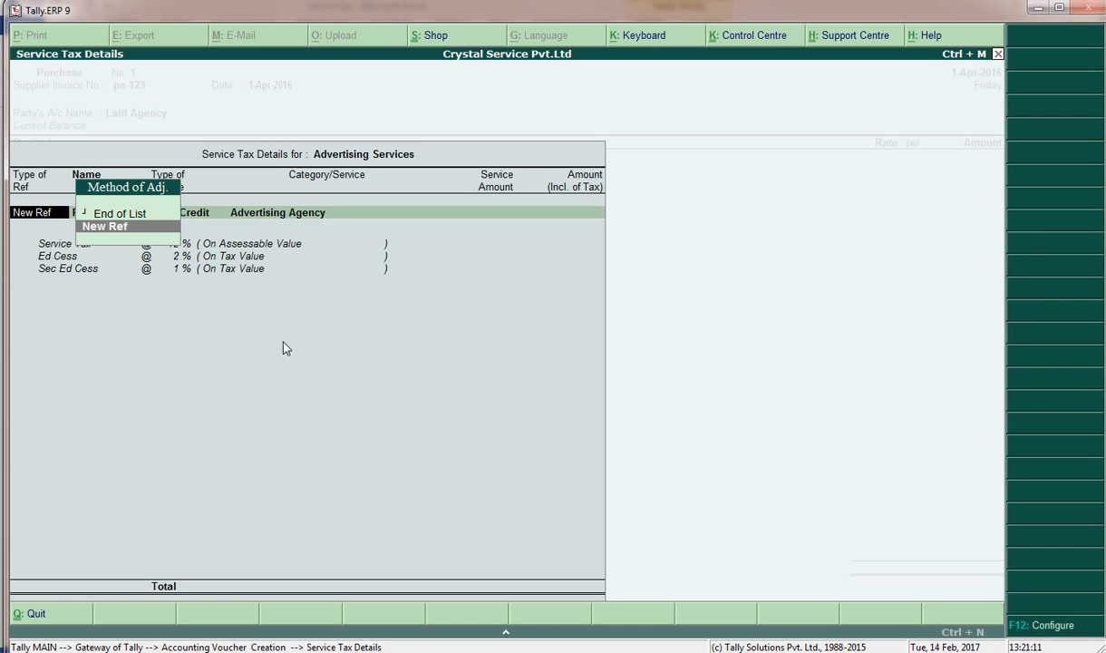
pyautogui.press('Return')
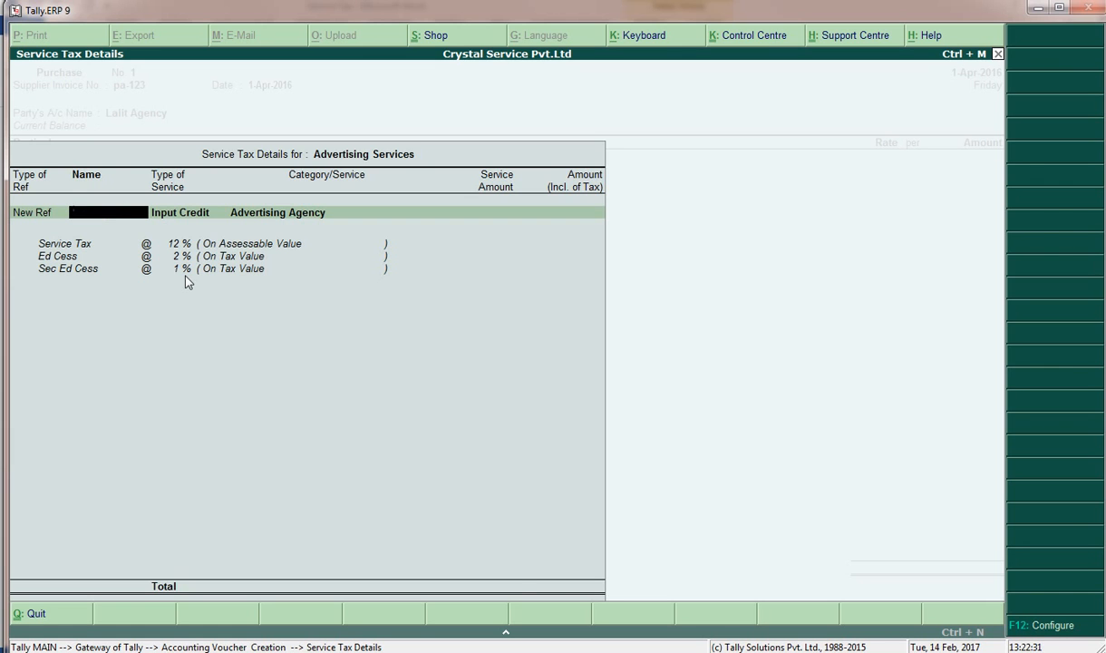
pyautogui.press('Escape')
pyautogui.press('y')
pyautogui.press('Escape')
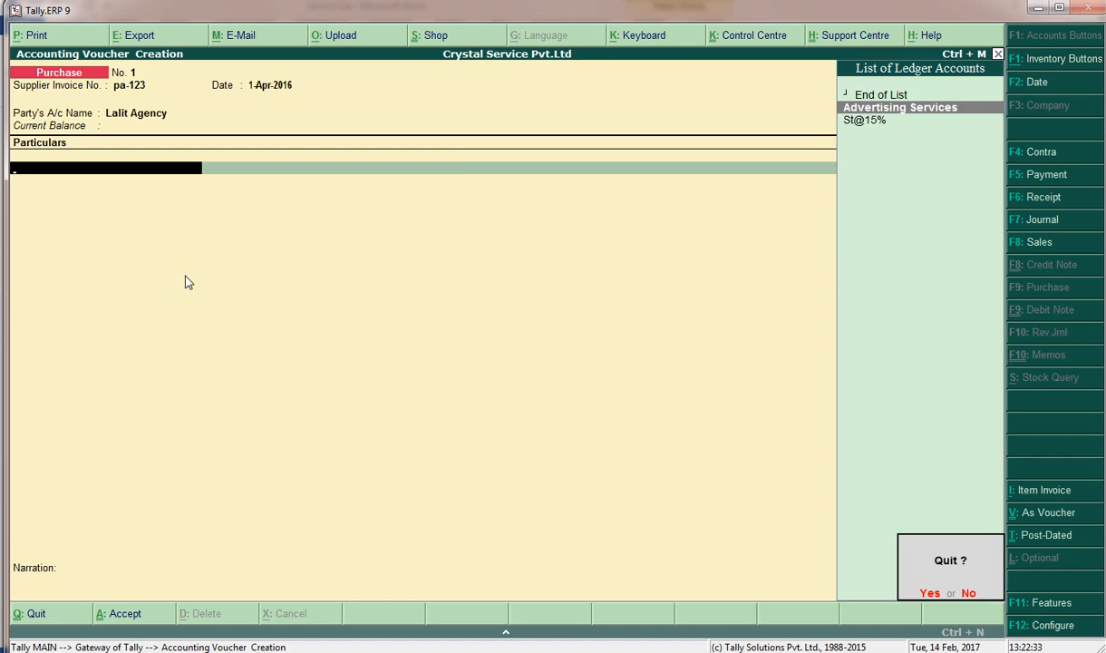
pyautogui.press('y')
# Open the Quick Setup for Service Tax
pyautogui.press('Up')
pyautogui.press('Up')
pyautogui.press('Down')
pyautogui.press('Return')
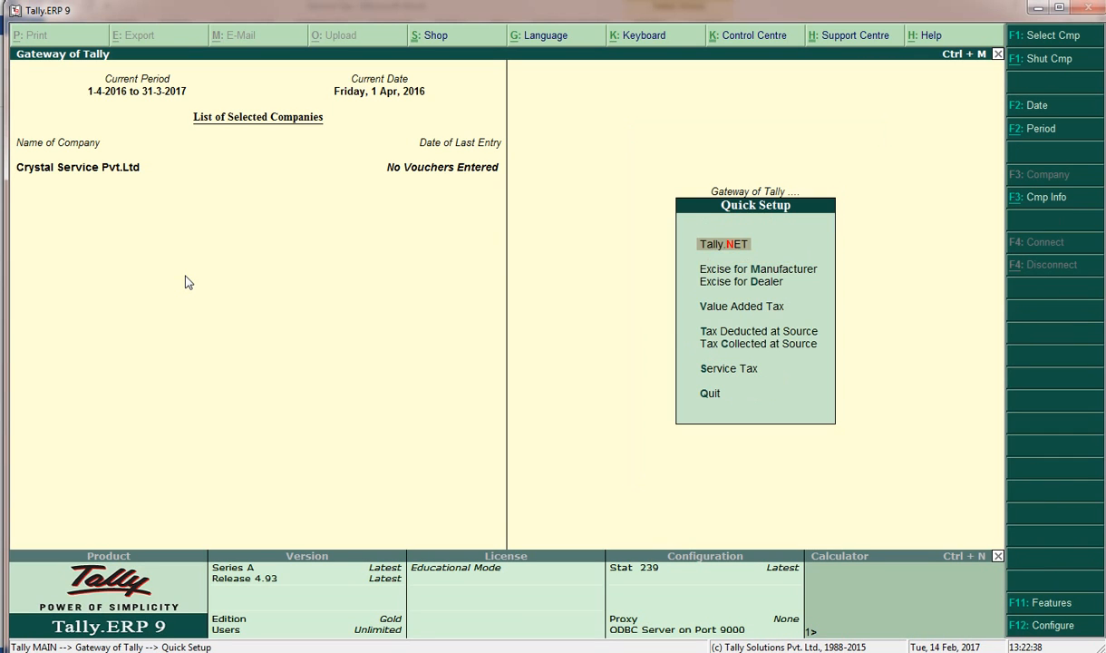
pyautogui.press('Down')
pyautogui.press('Down')
pyautogui.press('Down')
pyautogui.press('Down')
pyautogui.press('Down')
pyautogui.press('Down')
pyautogui.press('Return')
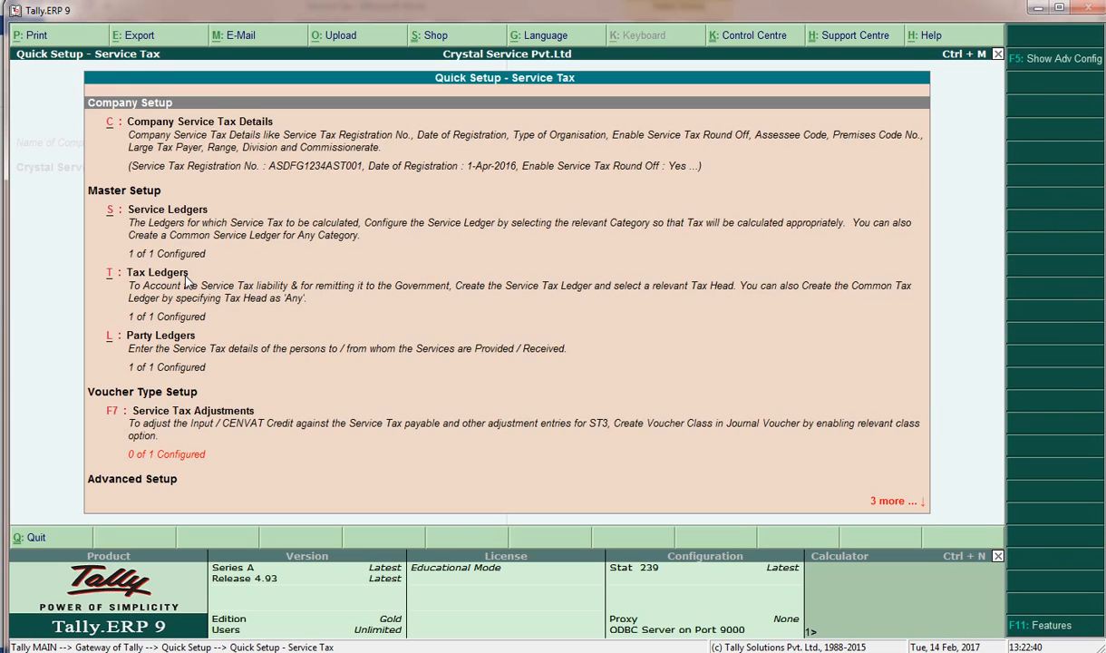
# Open the Tax Rate Details Setup for all items from the Advanced Setup section
pyautogui.press('Down')
pyautogui.press('Down')
pyautogui.press('Down')
pyautogui.press('Down')
pyautogui.press('Down')
pyautogui.press('Down')
pyautogui.press('Down')
pyautogui.press('Down')
pyautogui.press('Down')
pyautogui.press('Up')
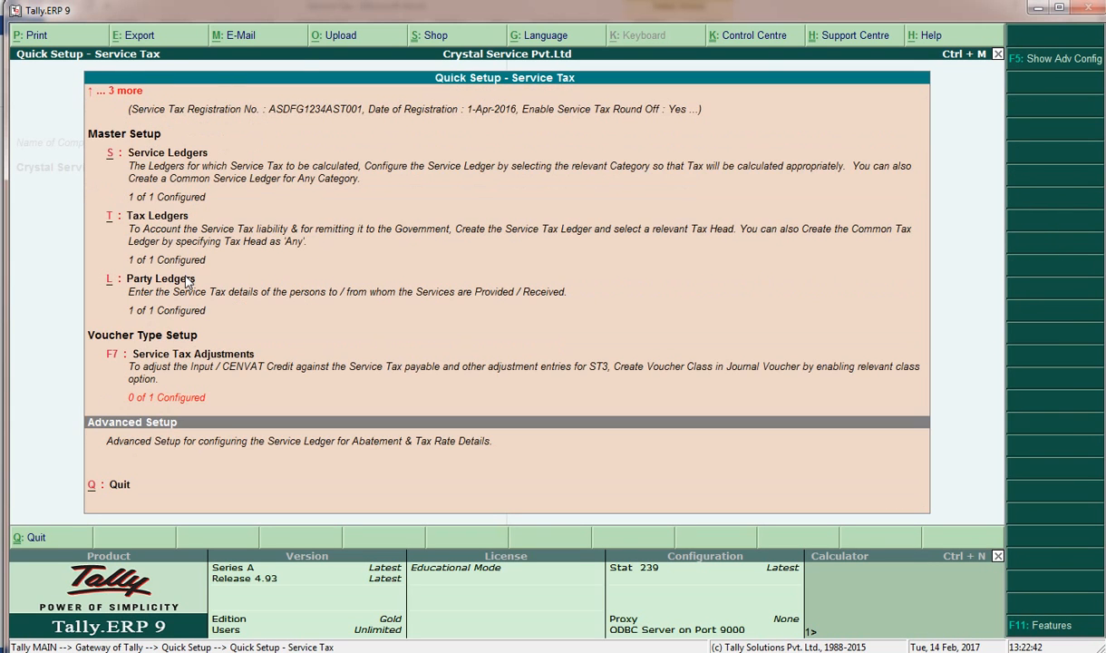
pyautogui.press('Return')
pyautogui.press('Down')
pyautogui.press('Down')
pyautogui.press('Return')
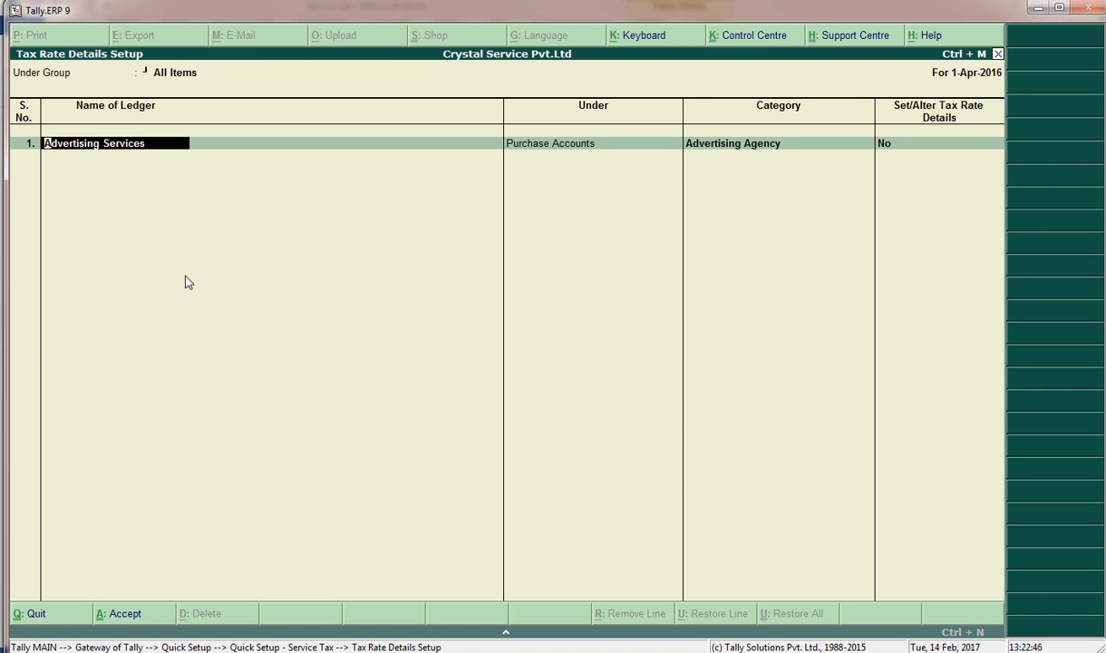
# Keep Advertising Services under Purchase Accounts with the Advertising Agency category, and set Set/Alter Tax Rate Details to Yes
pyautogui.press('Return')
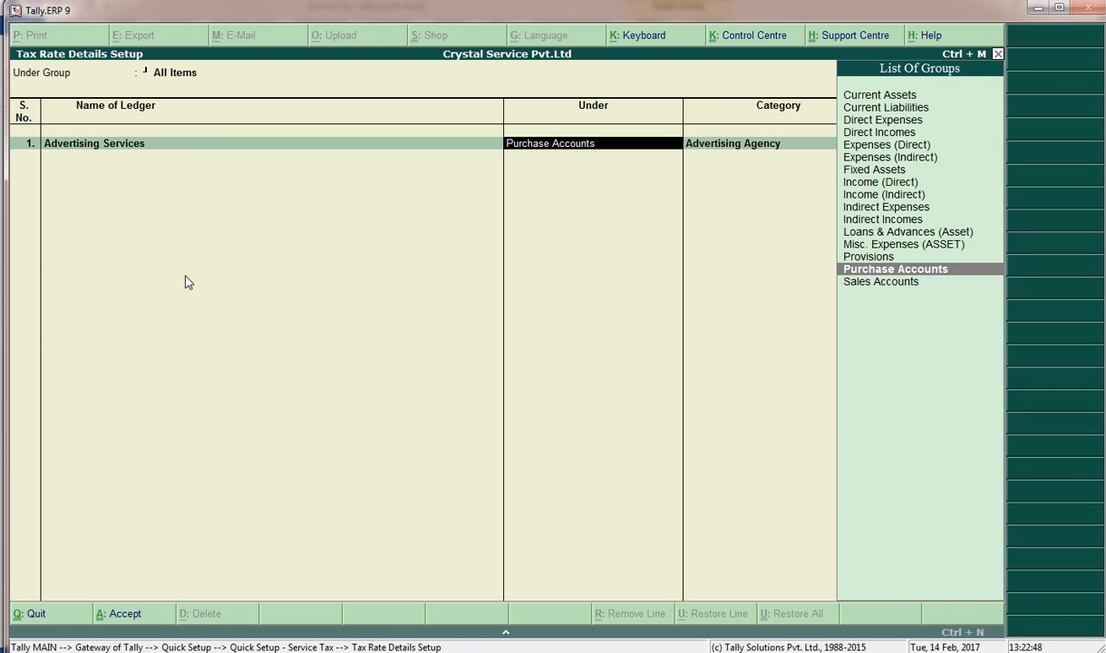
pyautogui.press('Return')
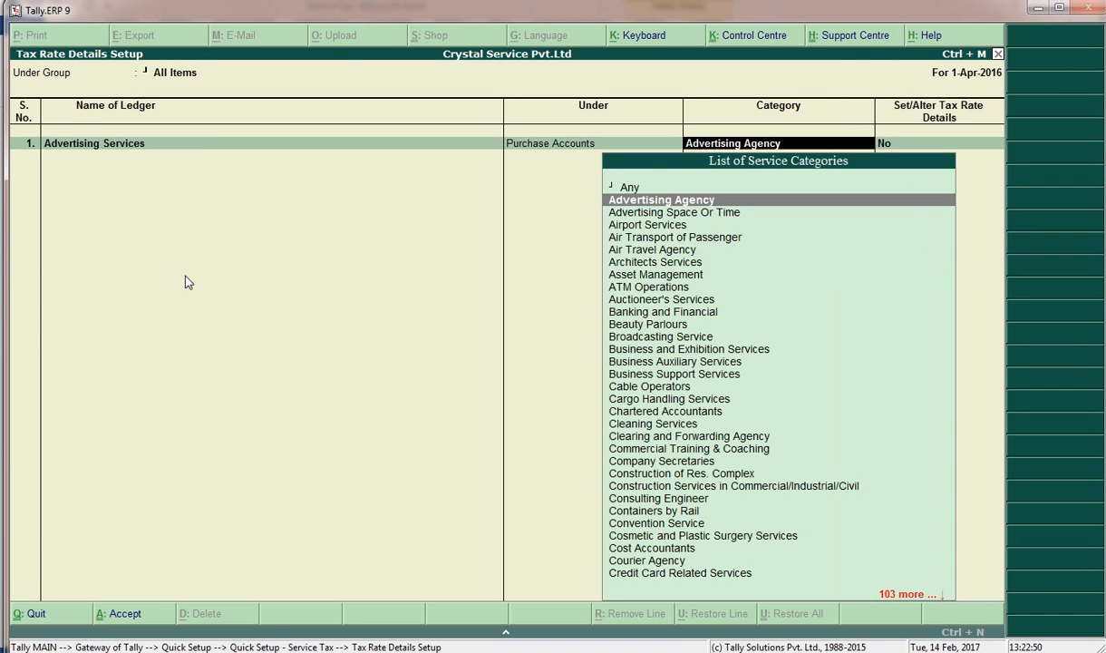
pyautogui.press('Return')
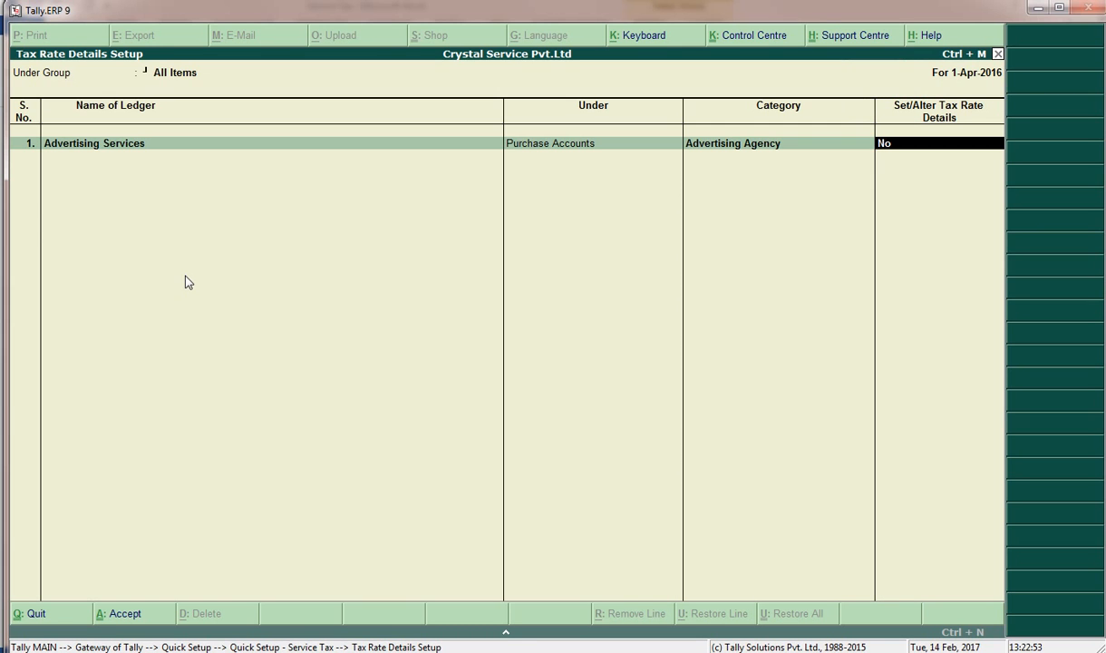
pyautogui.write('y')
pyautogui.press('Return')
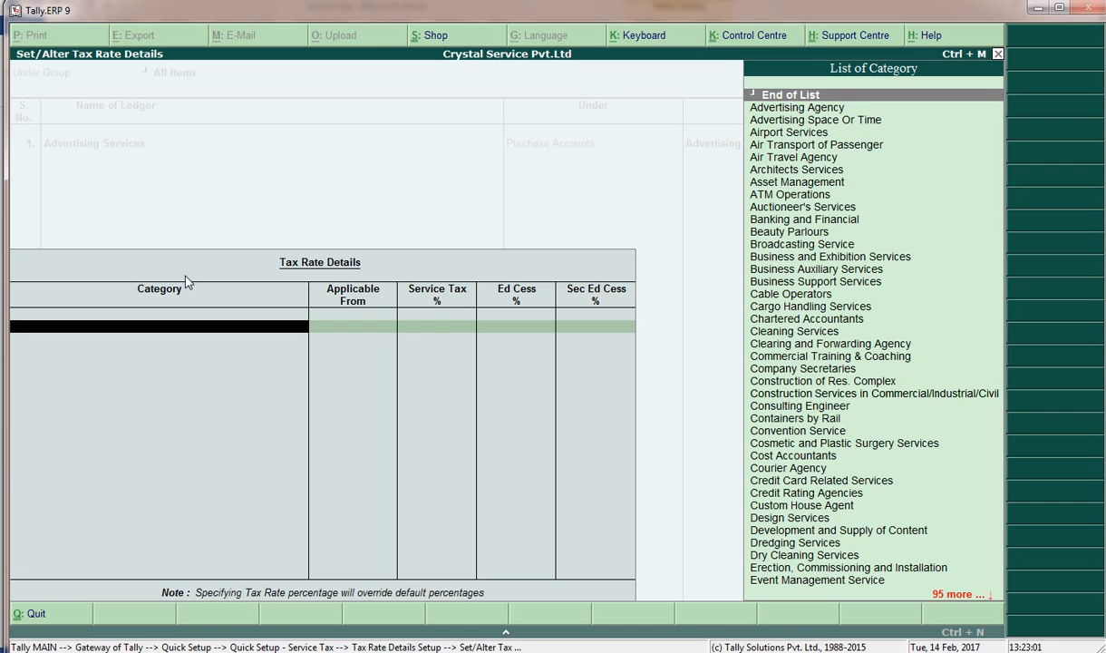
# Add an Advertising Agency rate applicable from 1-Apr-2016 with service tax at 15%
pyautogui.write('Ad')
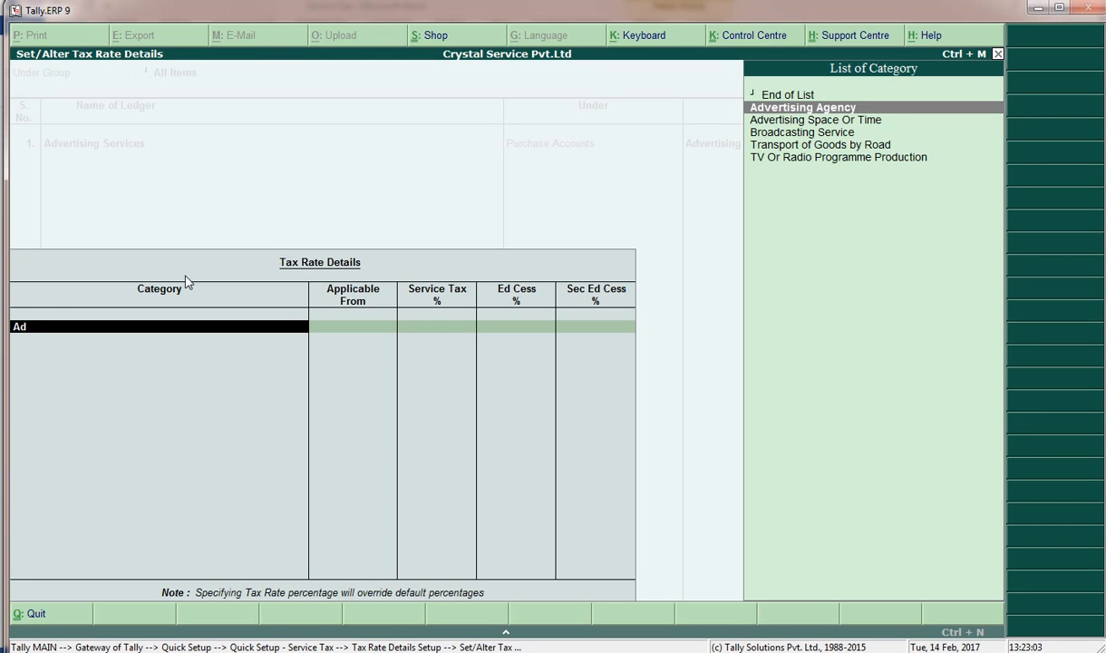
pyautogui.press('Return')
pyautogui.write('1.')
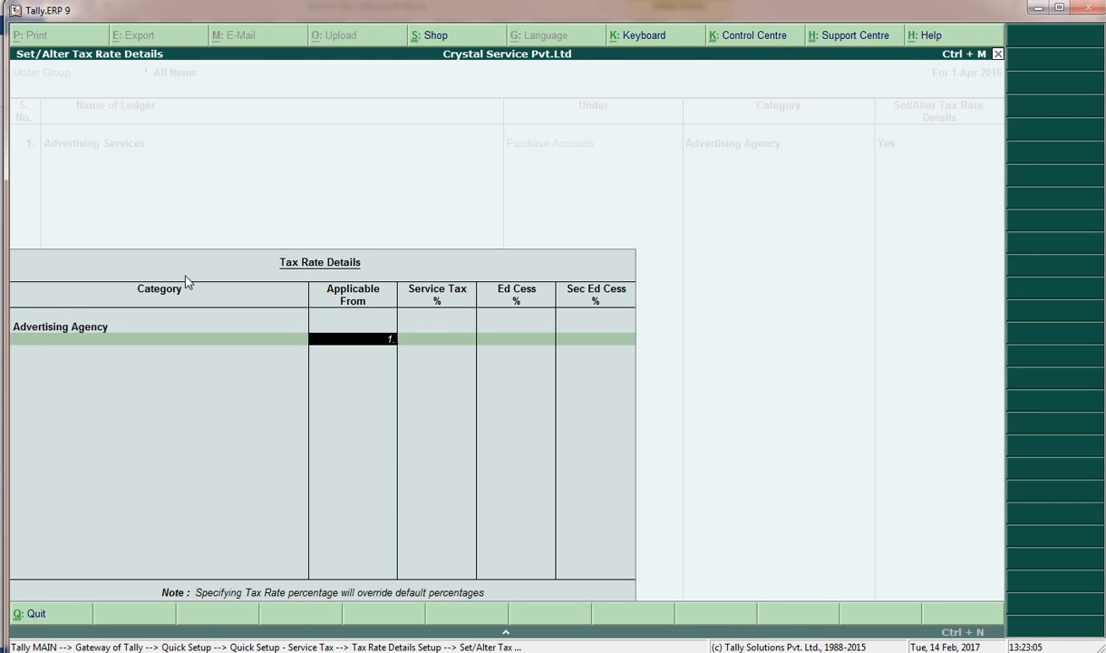
pyautogui.write('4.2016')
pyautogui.press('Return')
pyautogui.write('15')
pyautogui.press('Return')
# Set Ed Cess and Sec Ed Cess to 0% for the Advertising Agency rate, and accept the tax rate setup
pyautogui.write('0')
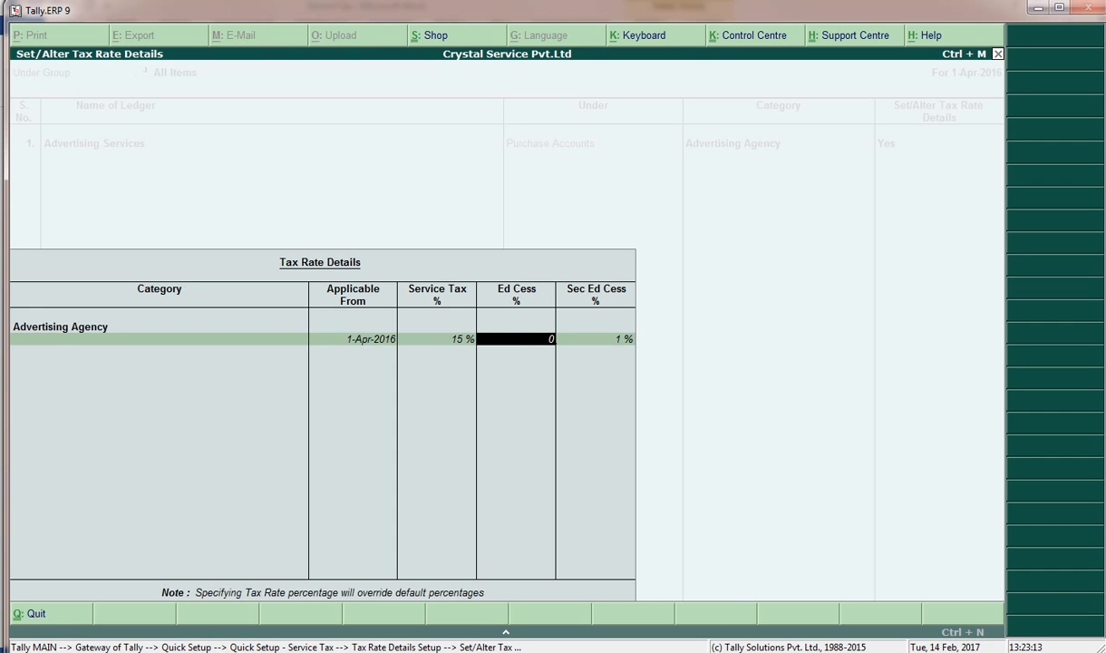
pyautogui.press('Return')
pyautogui.write('0')
pyautogui.press('Return')
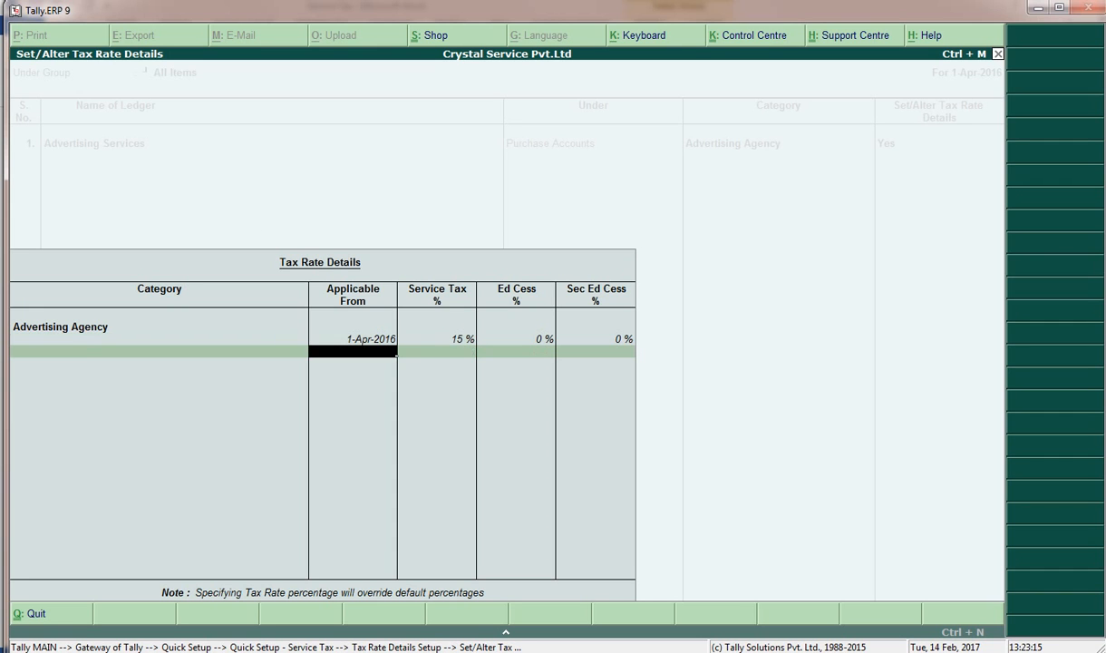
pyautogui.press('Return')
pyautogui.press('Return')
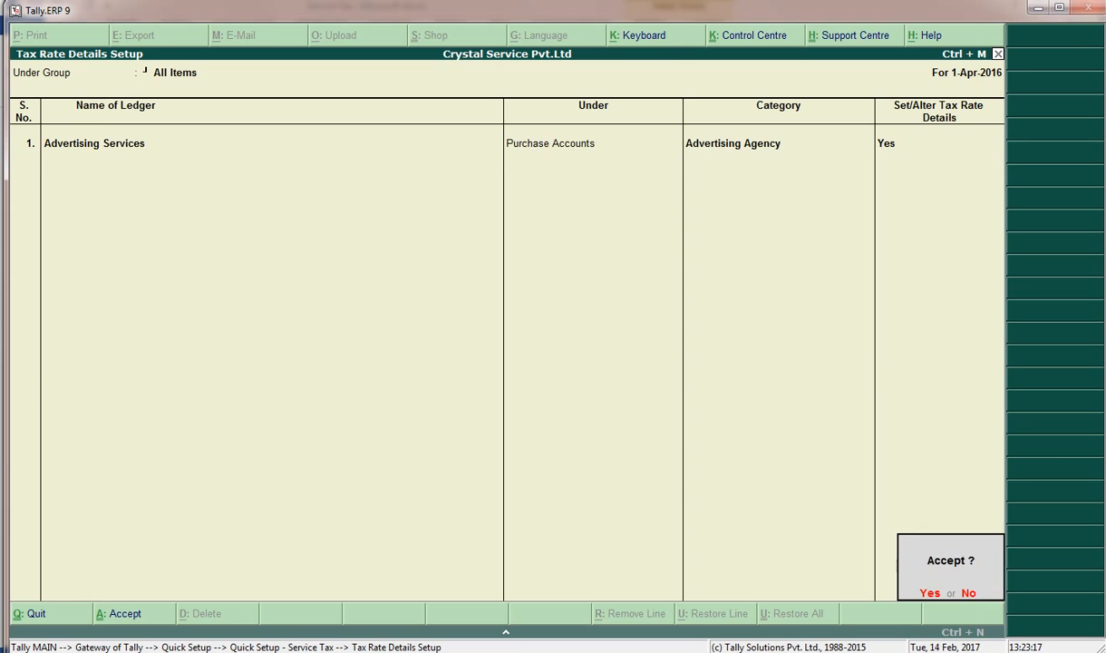
pyautogui.press('Return')
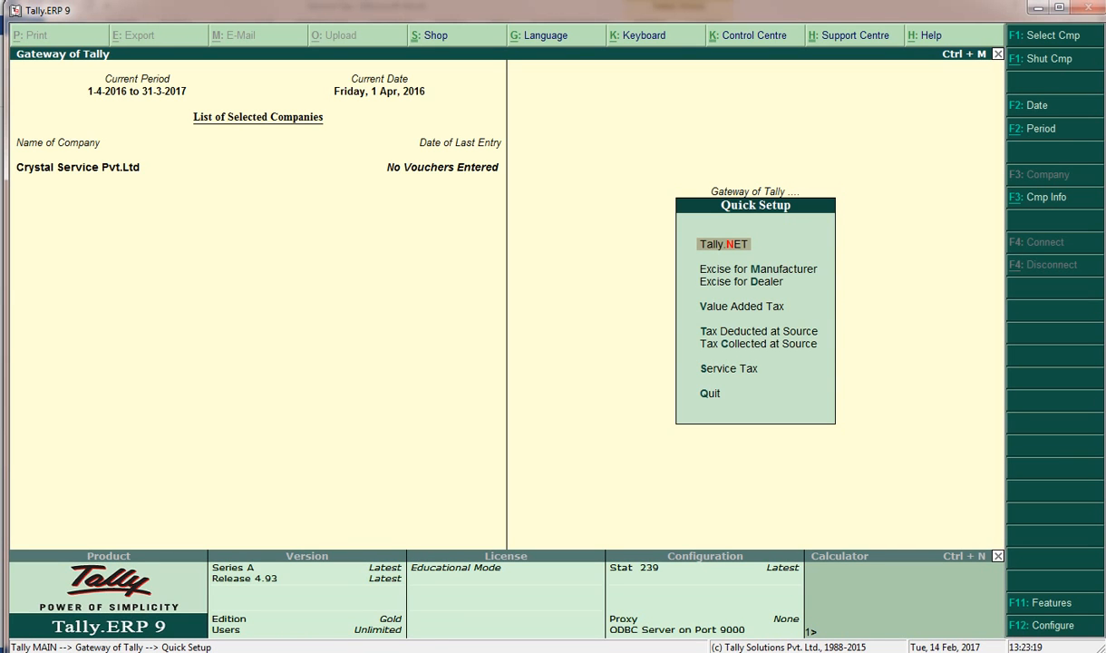
# Start a purchase voucher with supplier invoice number pa-123 dated 1-Apr-2016, party Lalit Agency, and accept the supplier's details
pyautogui.press('Escape')
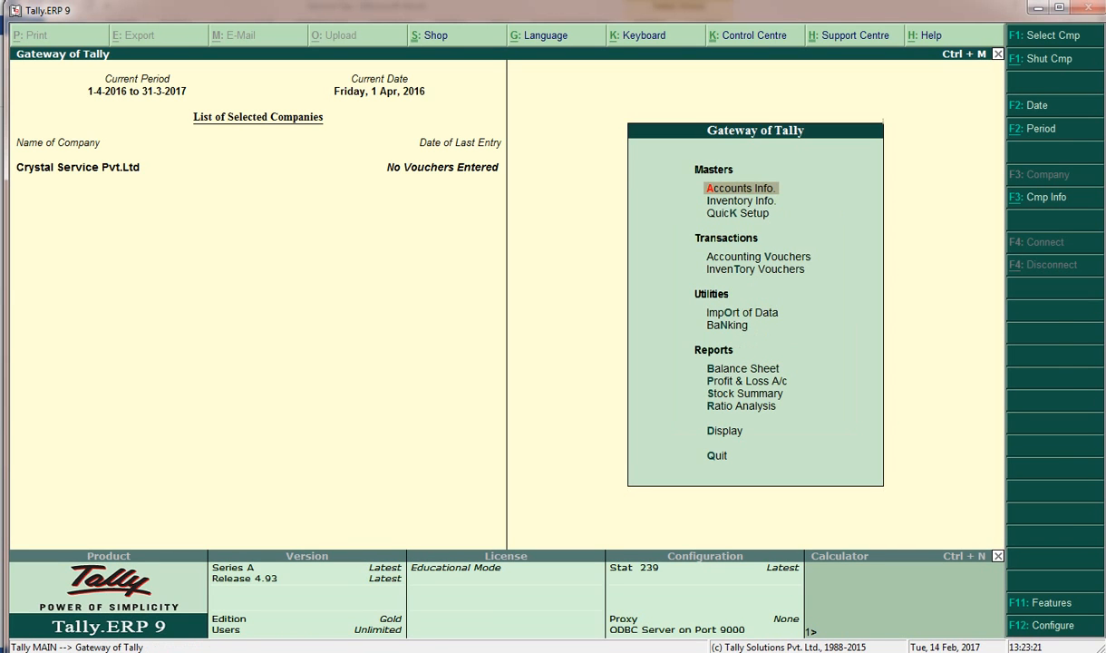
pyautogui.press('v')
pyautogui.press('F9')
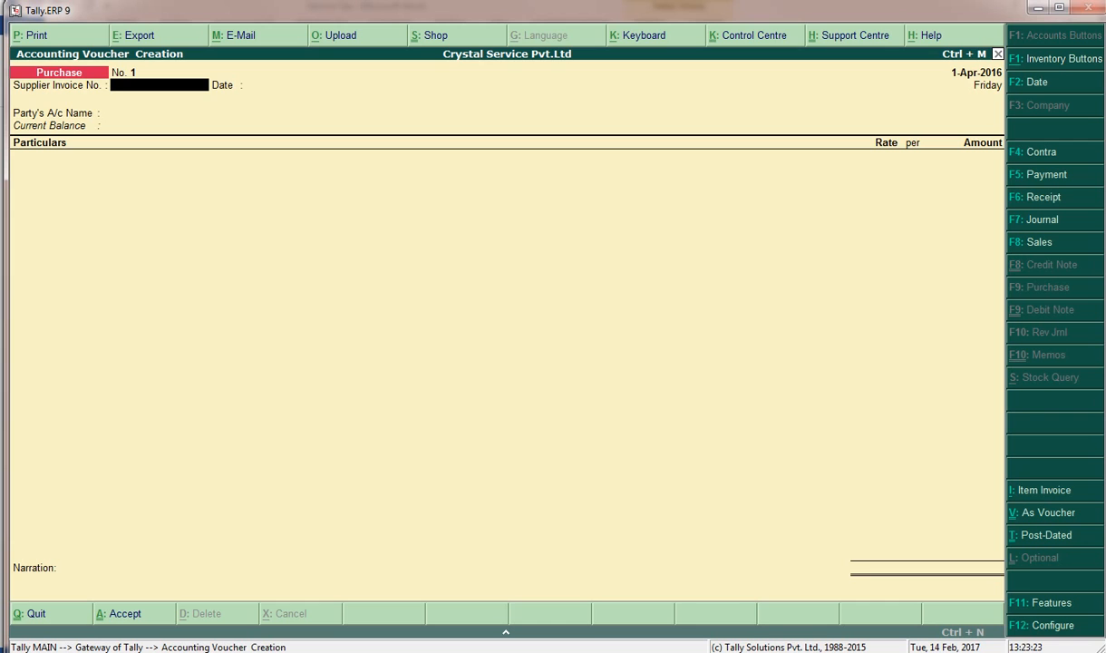
pyautogui.write('pa-12')
pyautogui.press('Return')
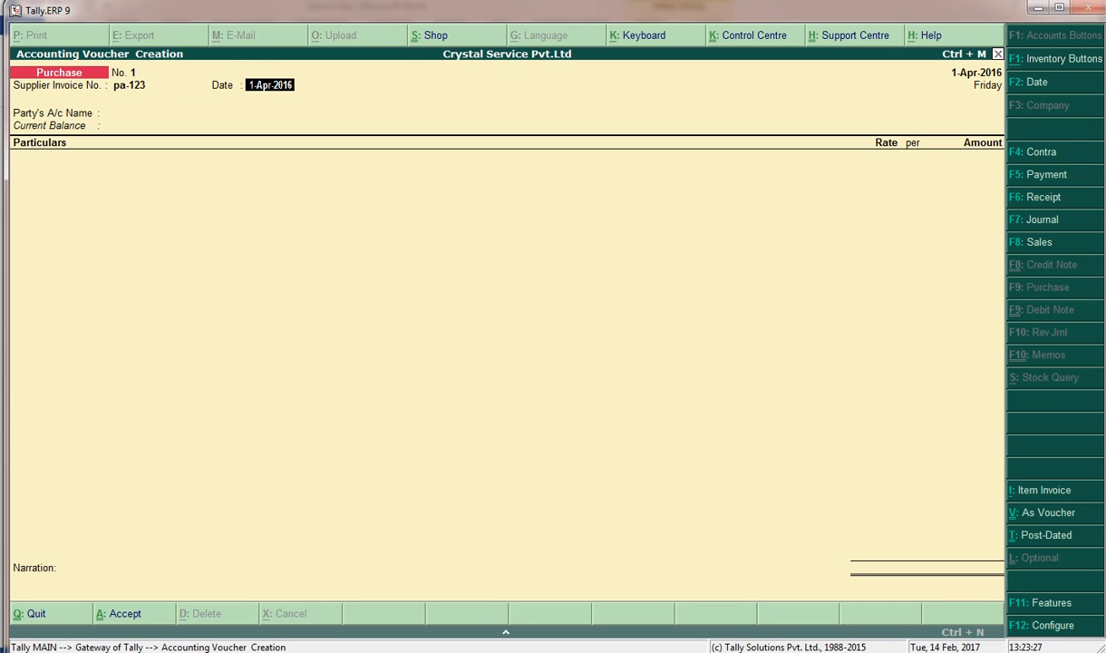
pyautogui.press('Return')
pyautogui.write('L')
pyautogui.press('Return')
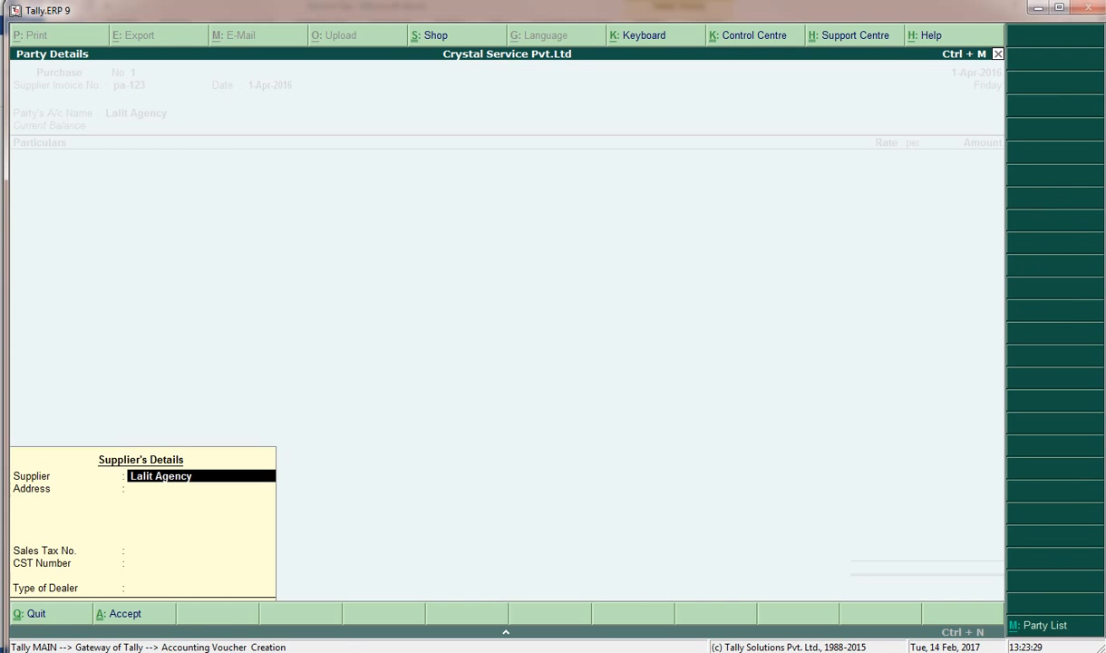
pyautogui.hotkey('ctrl', 'a')
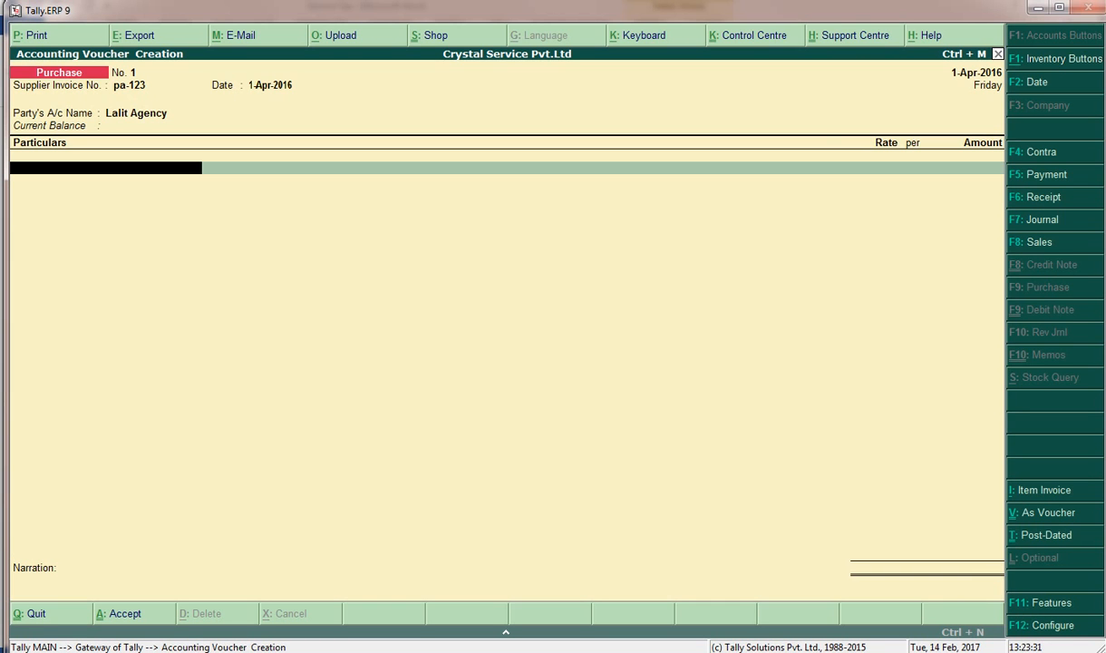
# Add Advertising Services to the purchase with new service tax reference Purc/pa-123-1 and a service amount of 60,000
pyautogui.write('Ad')
pyautogui.press('Return')
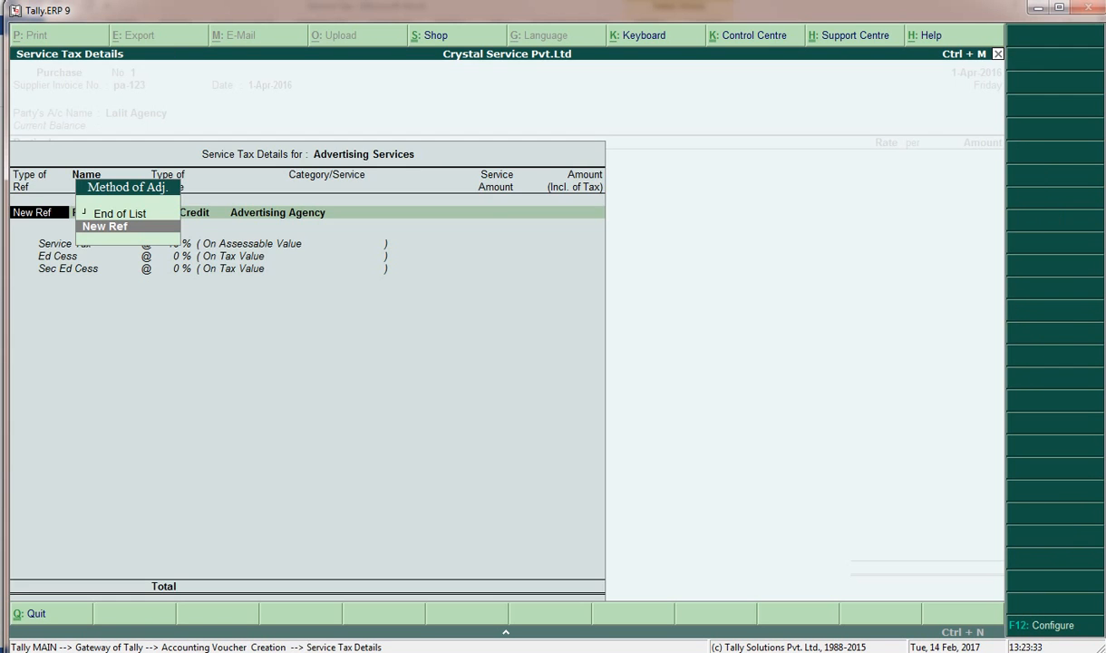
pyautogui.press('Return')
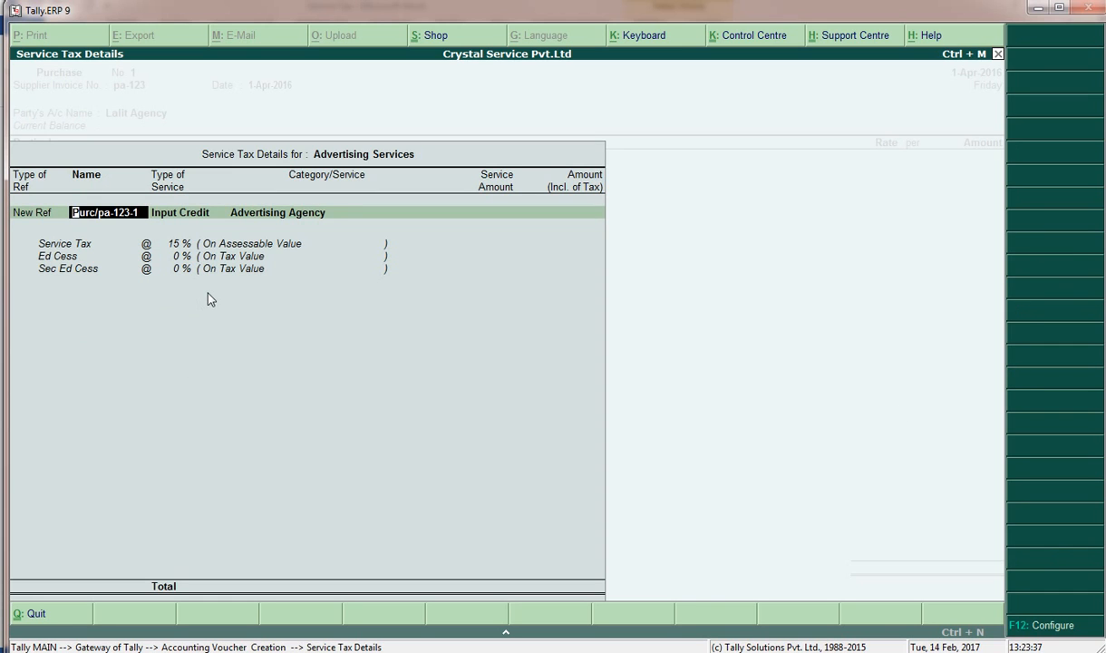
pyautogui.press('Return')
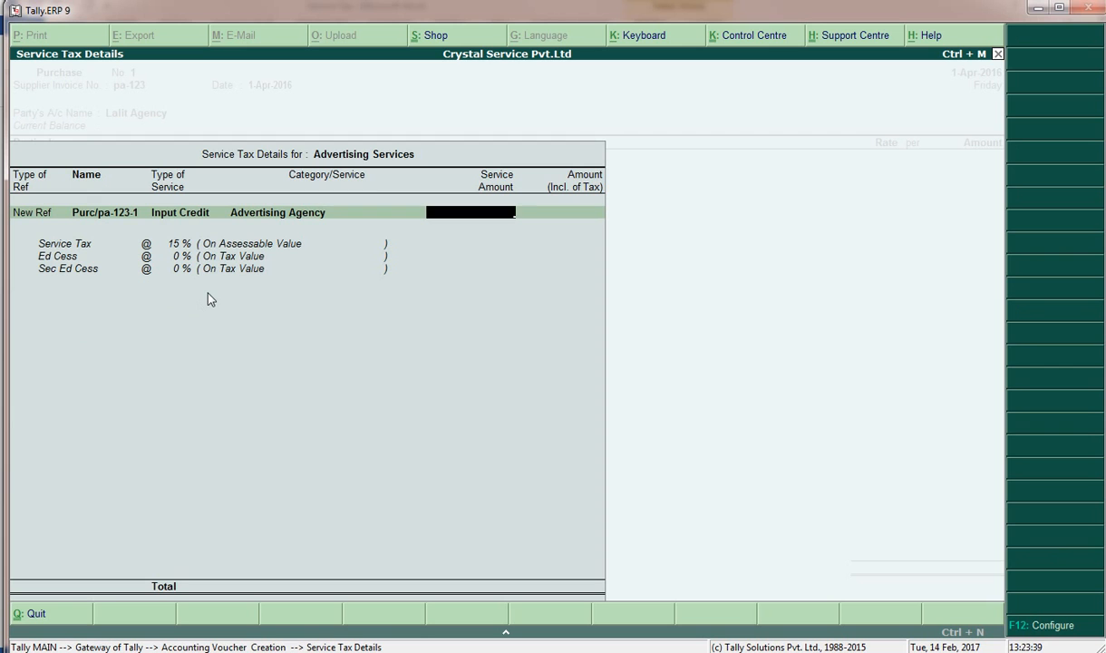
pyautogui.hotkey('alt', 'Tab')
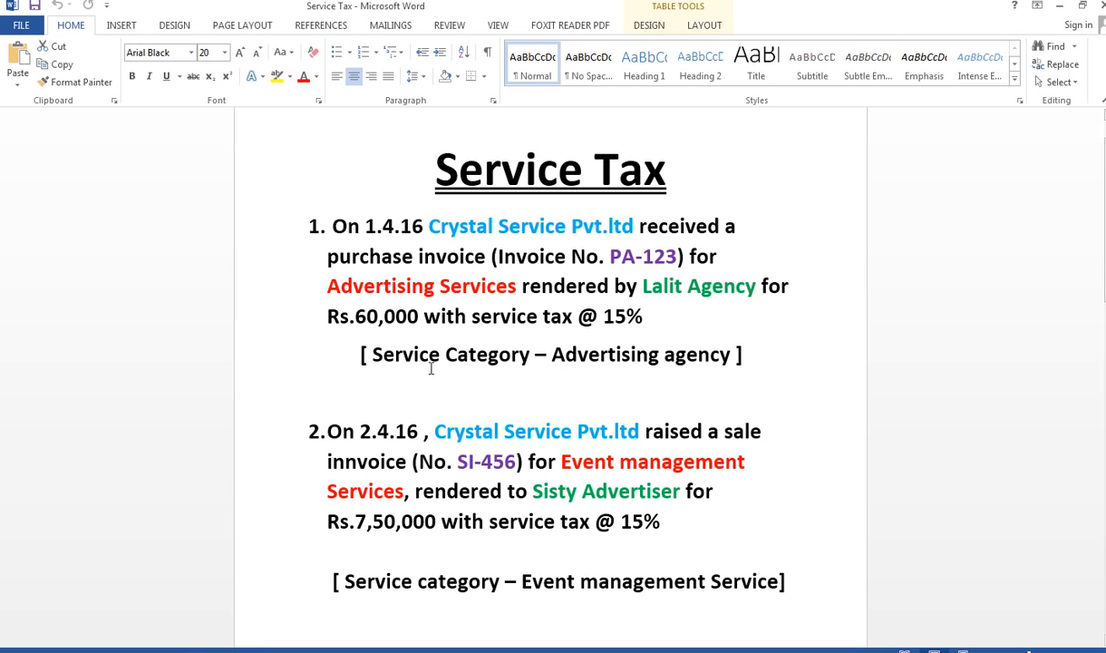
pyautogui.hotkey('alt', 'Tab')
pyautogui.write('60000')
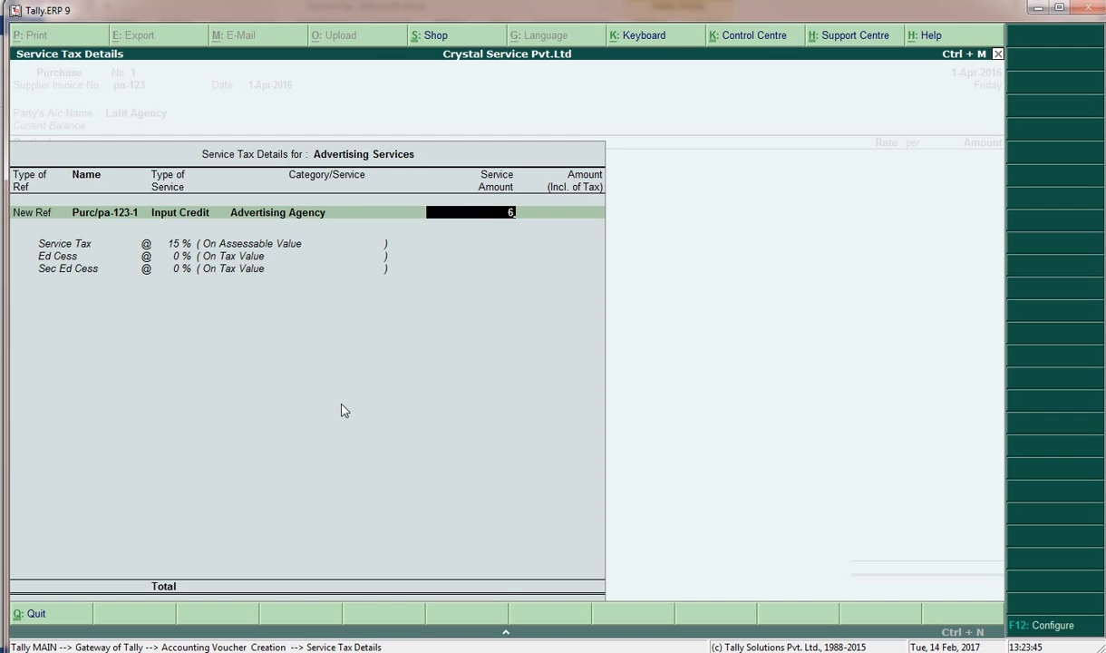
pyautogui.press('Return')
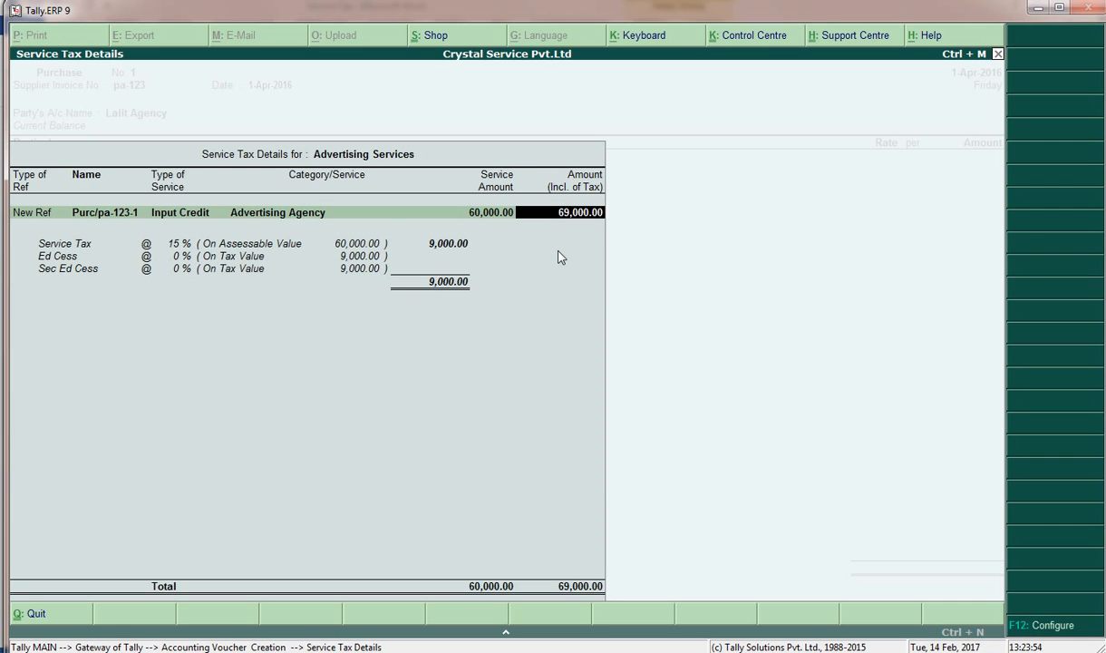
pyautogui.press('Return')
pyautogui.press('Return')
pyautogui.press('Return')
pyautogui.press('Return')
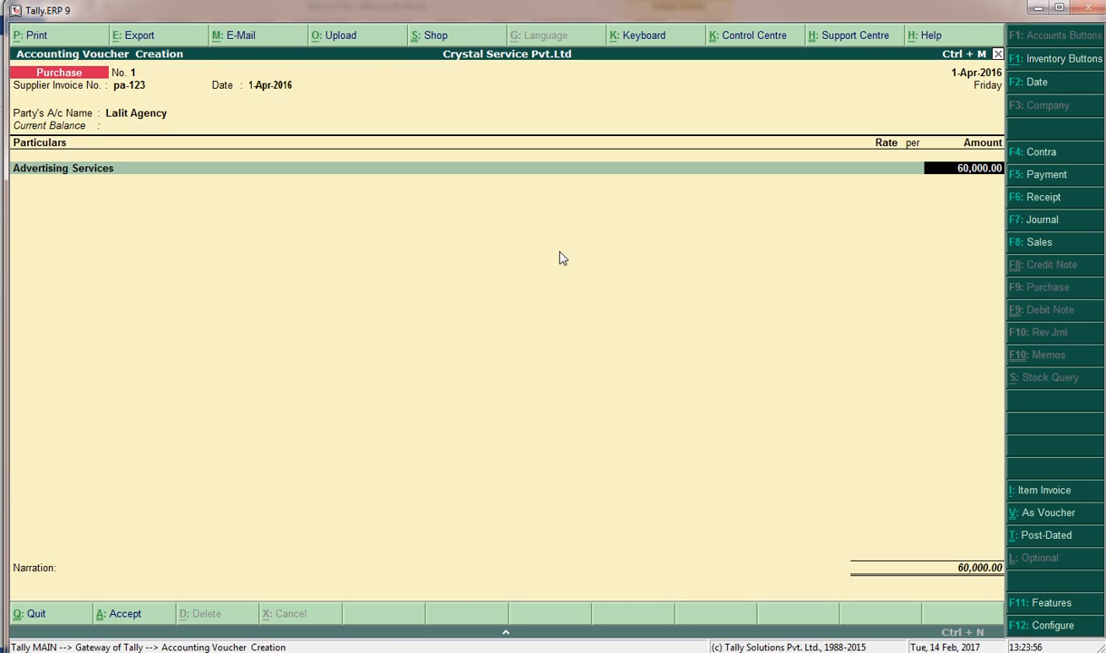
# Add the St@15% service tax ledger to the purchase below Advertising Services
pyautogui.press('Return')
pyautogui.write('St@15%')
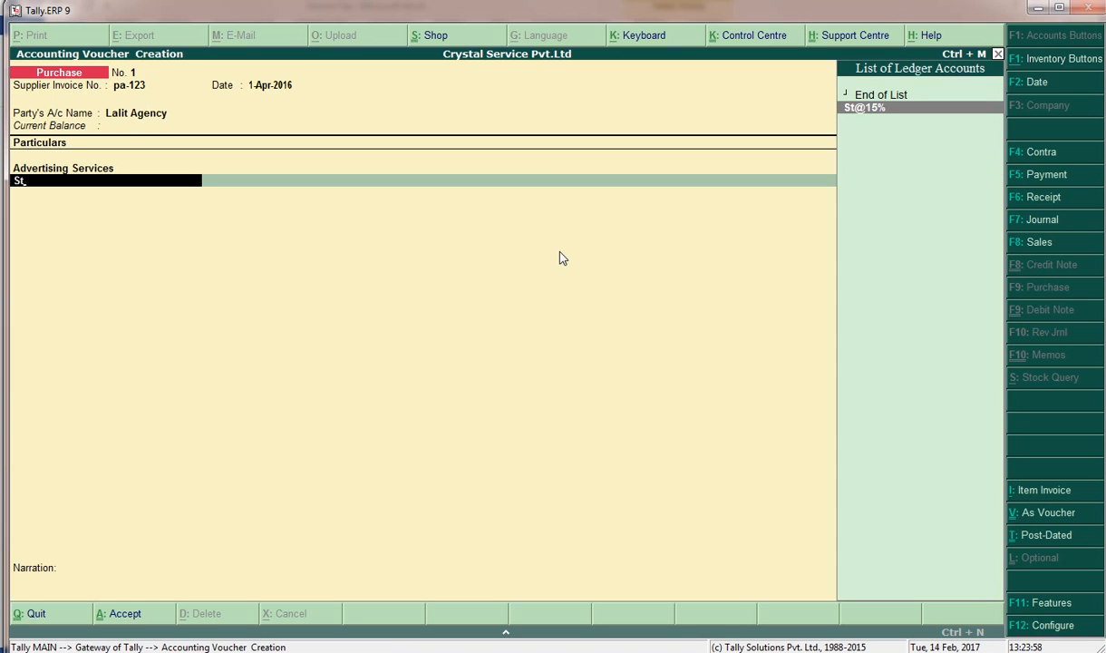
pyautogui.press('Return')
pyautogui.press('Return')
pyautogui.press('Return')
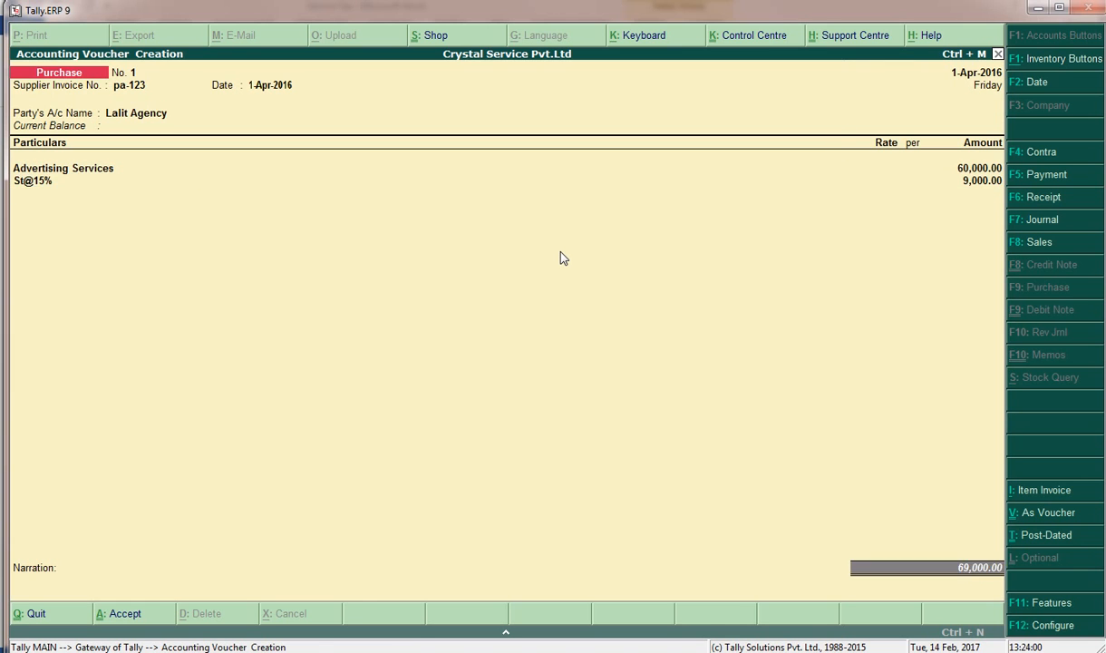
# Allocate the Lalit Agency bill as new reference Pa-123 and save the purchase voucher without a narration
pyautogui.press('Return')
pyautogui.press('Return')
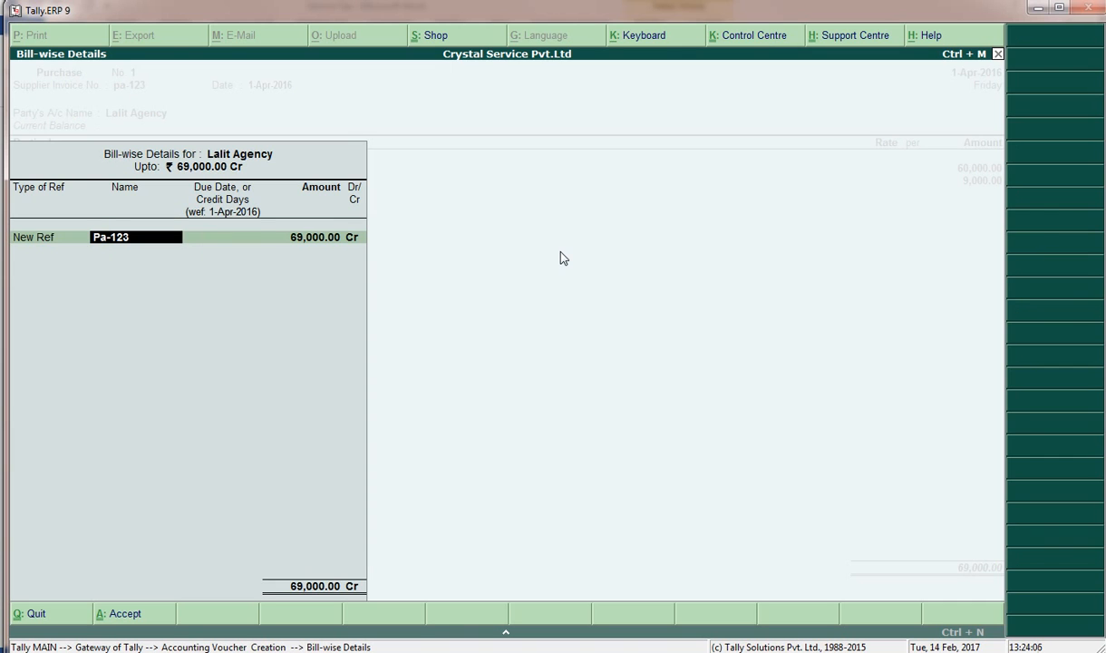
pyautogui.press('Return')
pyautogui.press('Return')
pyautogui.press('Return')
pyautogui.press('Return')
pyautogui.press('Return')
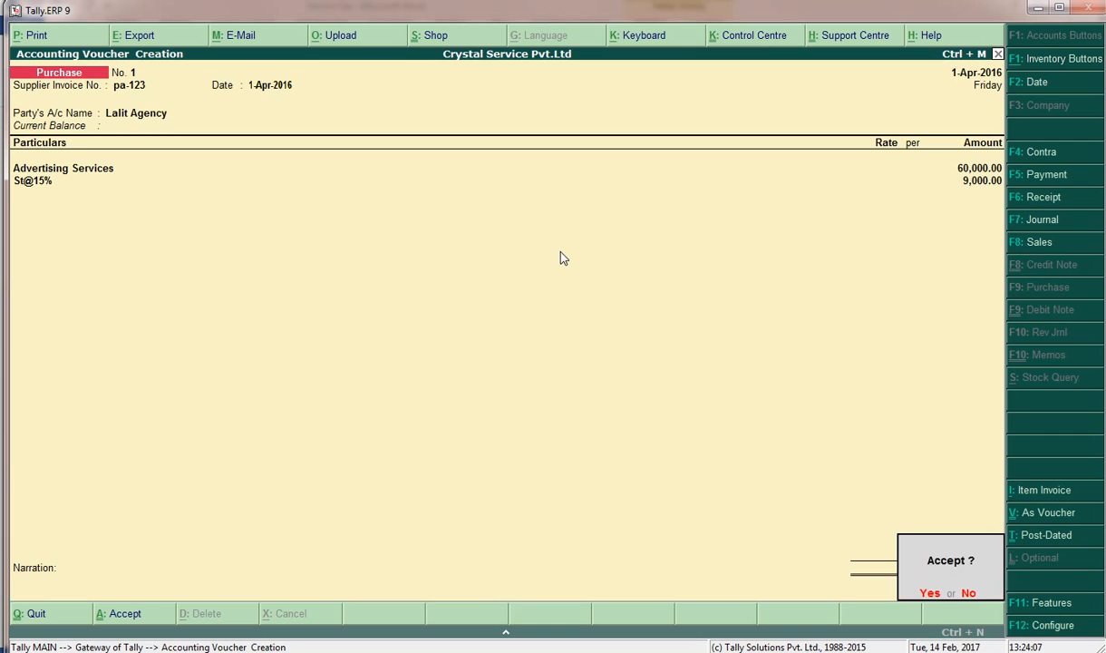
pyautogui.press('Return')
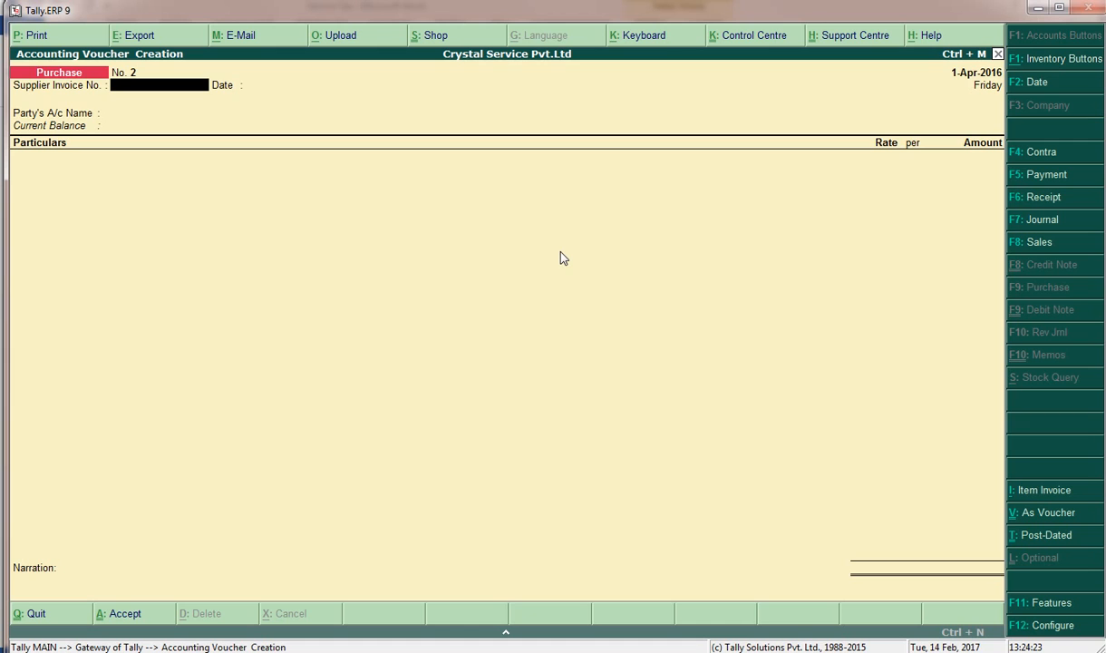
# Set Use Single Entry mode for Pymt/Rcpt/Contra to No in the payment voucher configuration, and leave voucher entry
pyautogui.press('F5')
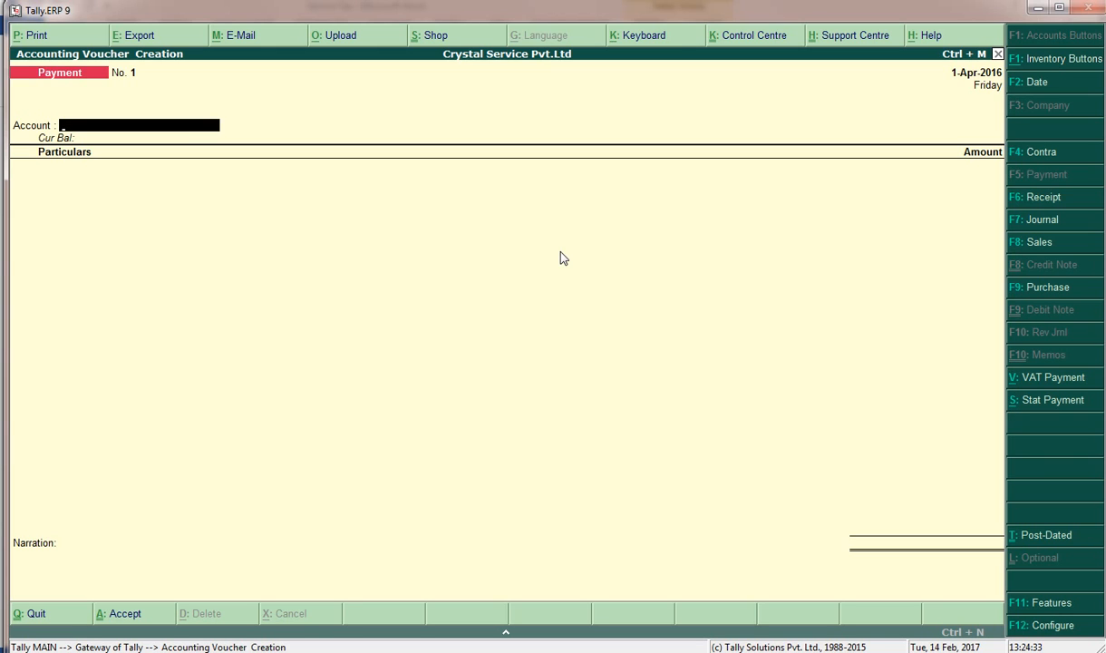
pyautogui.press('F12')
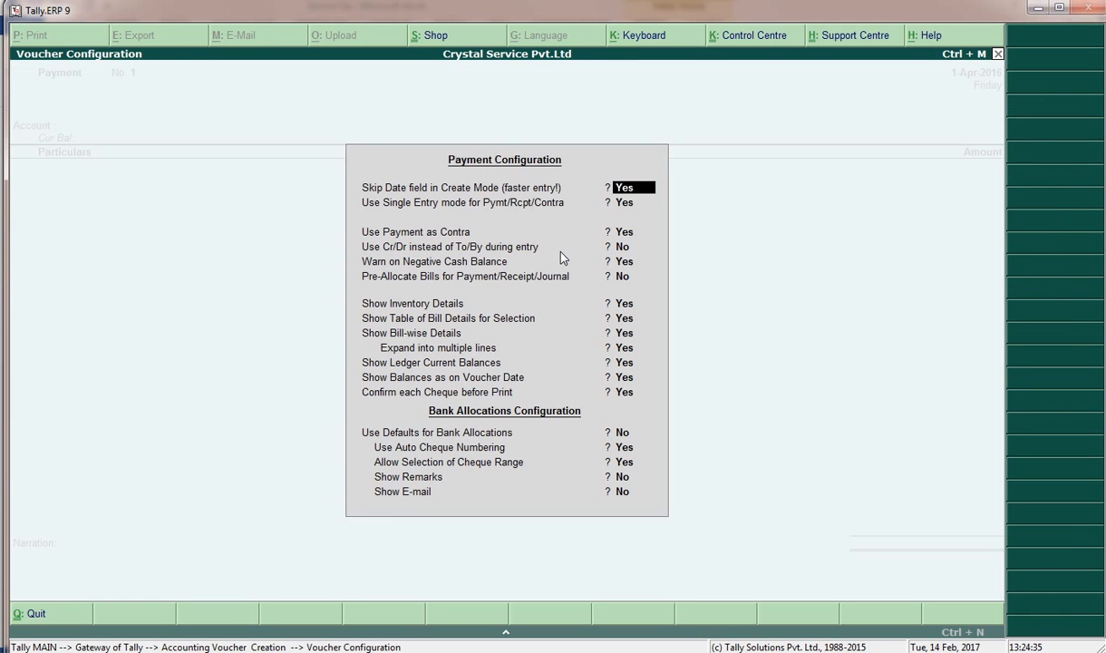
pyautogui.press('Return')
pyautogui.write('n')
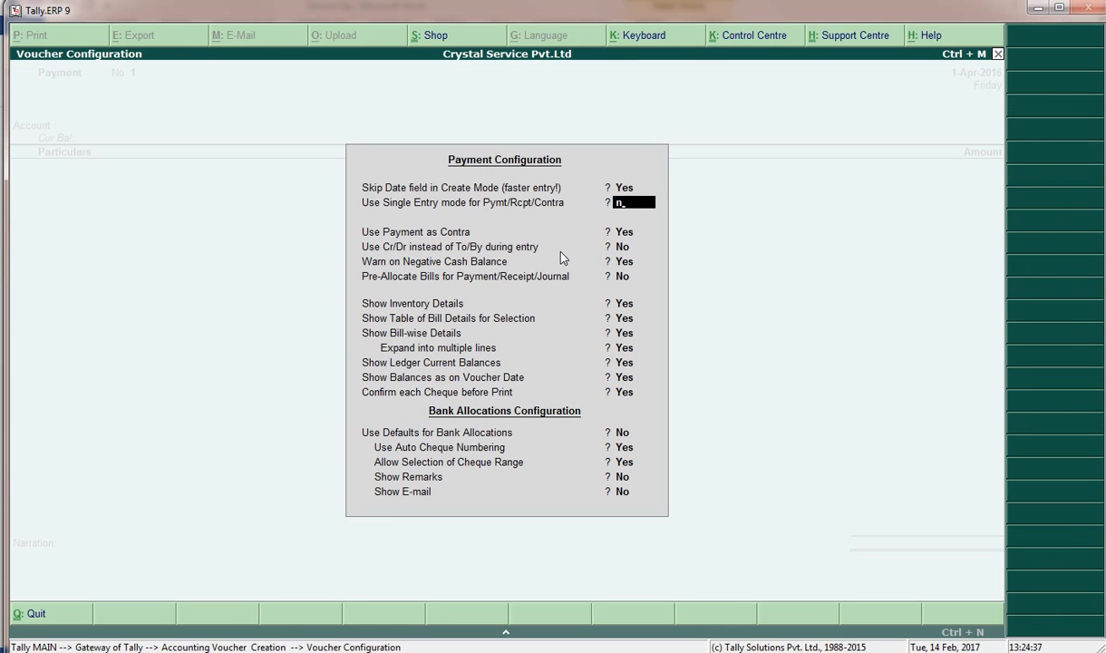
pyautogui.press('Return')
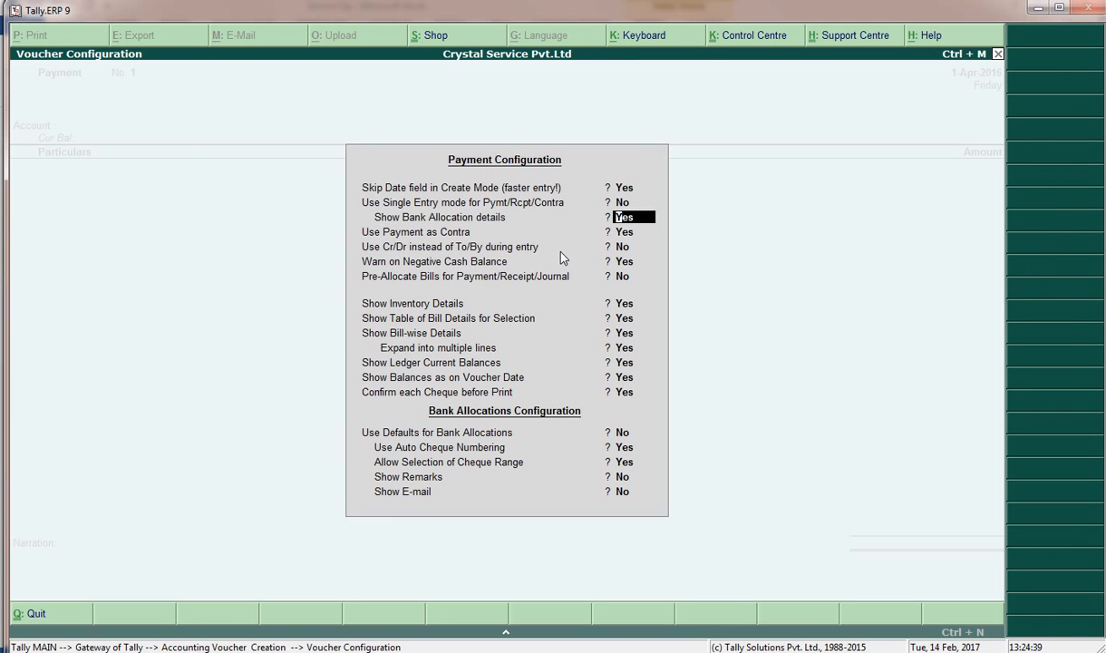
pyautogui.hotkey('ctrl', 'a')
pyautogui.press('Escape')
pyautogui.press('y')
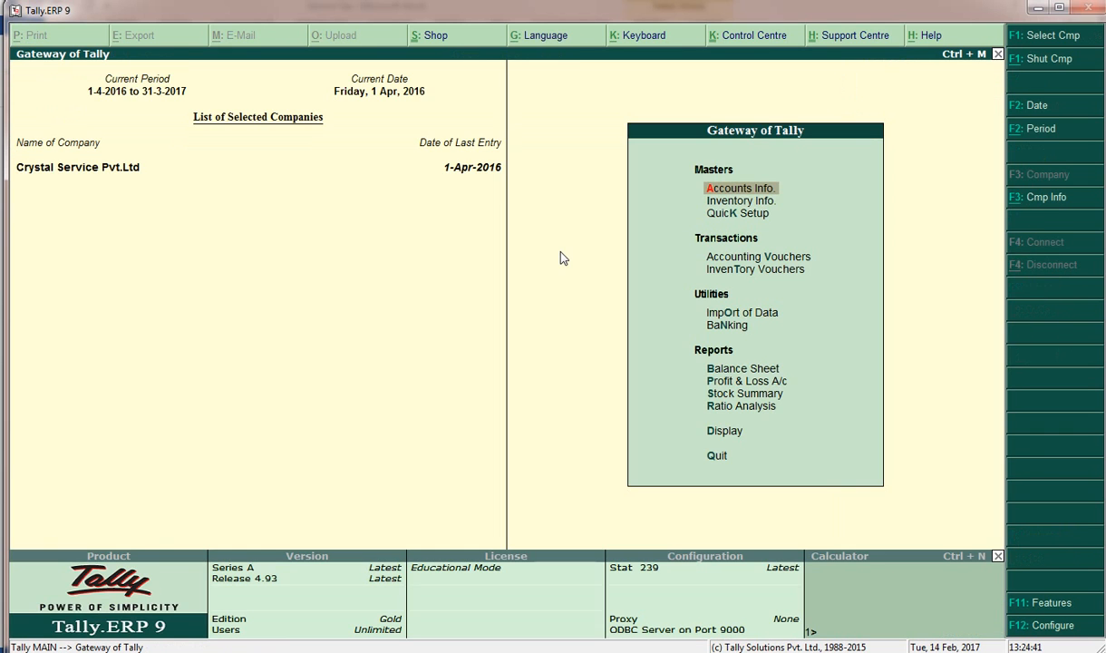
pyautogui.press('v')
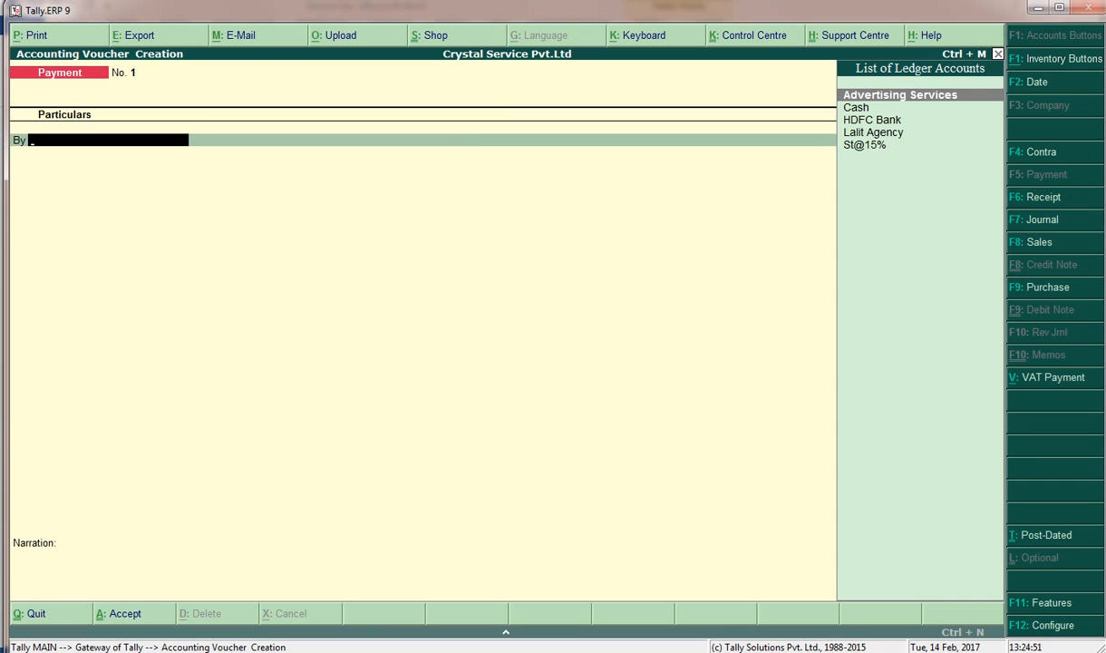
pyautogui.click(381, 651)
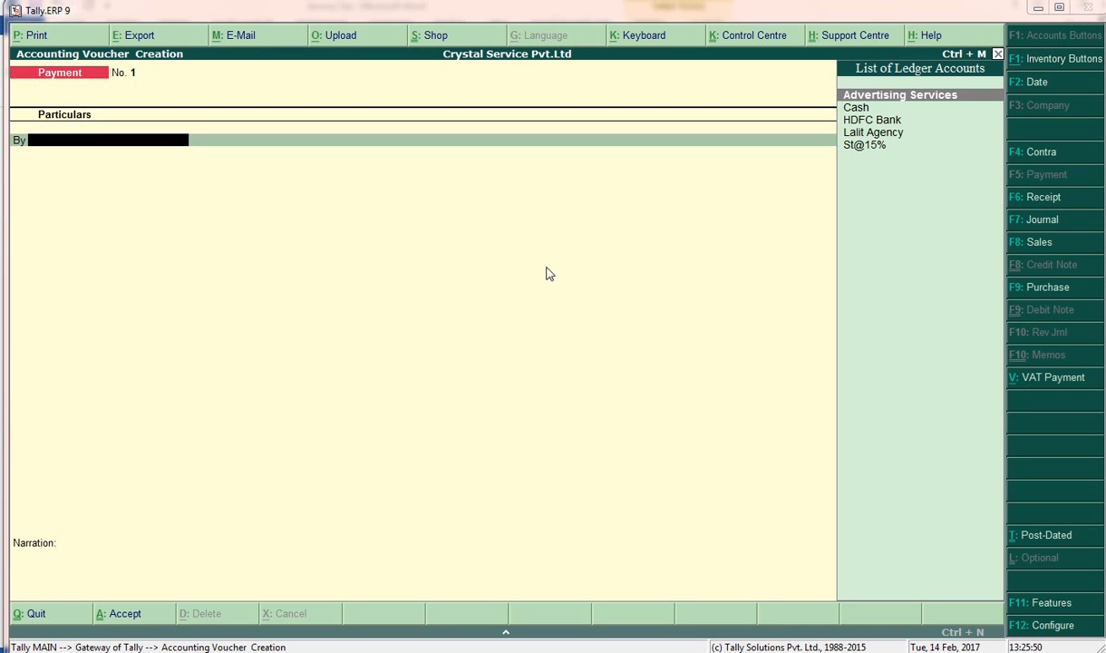
pyautogui.press('Down')
pyautogui.press('Down')
pyautogui.press('Down')
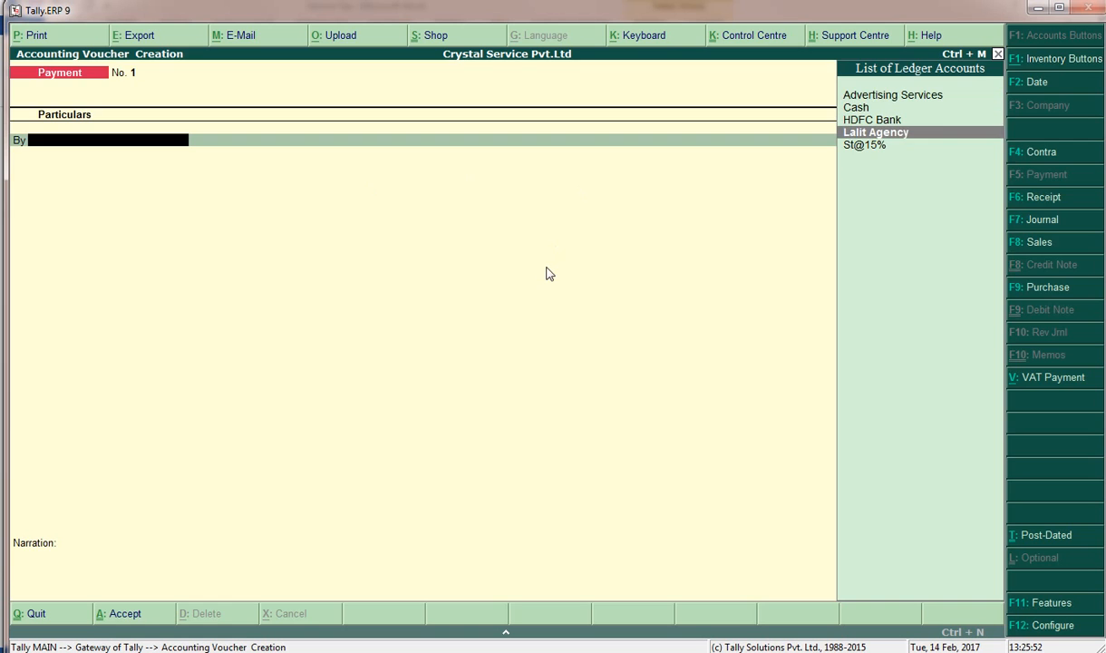
pyautogui.press('Return')
pyautogui.press('Return')
pyautogui.press('Return')
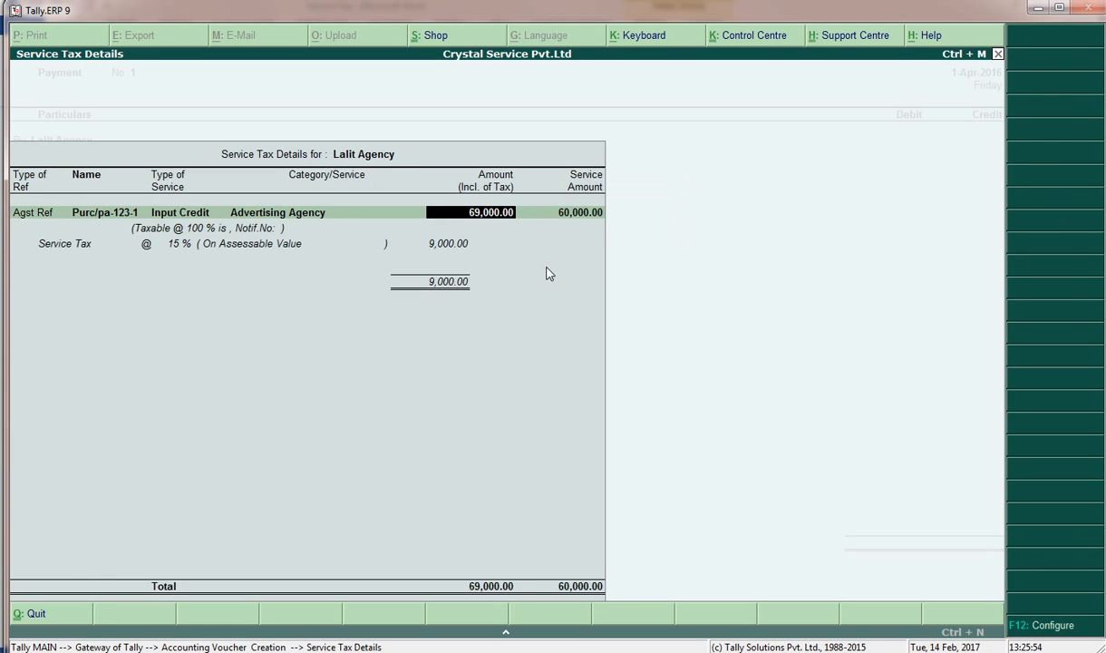
pyautogui.press('Return')
pyautogui.press('Return')
pyautogui.press('Return')
pyautogui.press('Return')
pyautogui.press('Return')
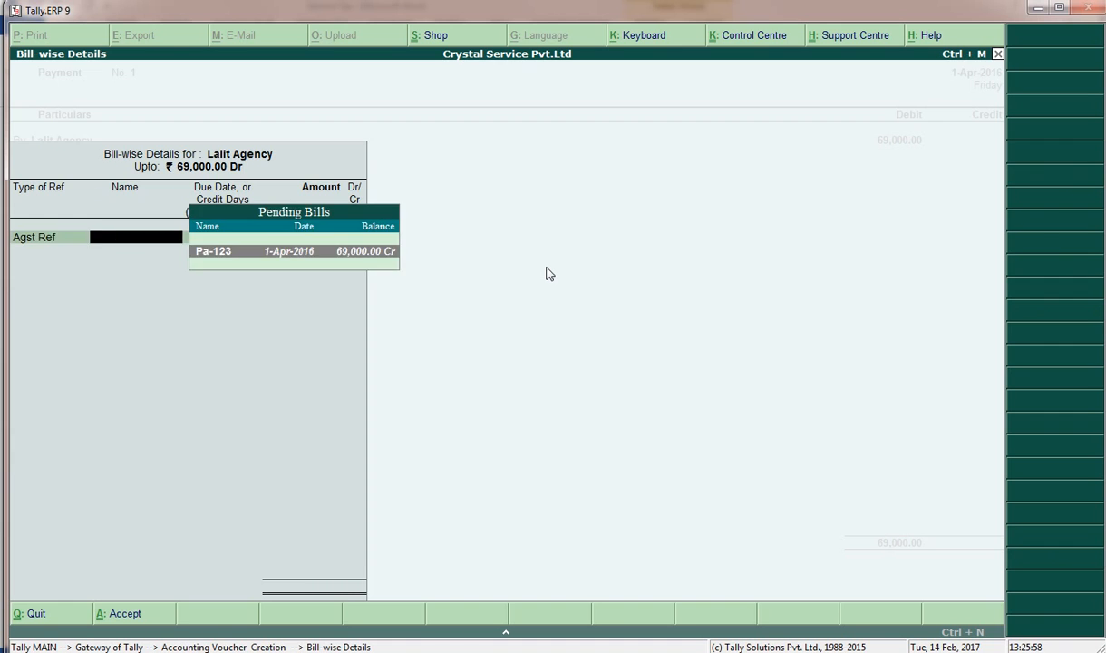
pyautogui.press('Return')
pyautogui.press('Return')
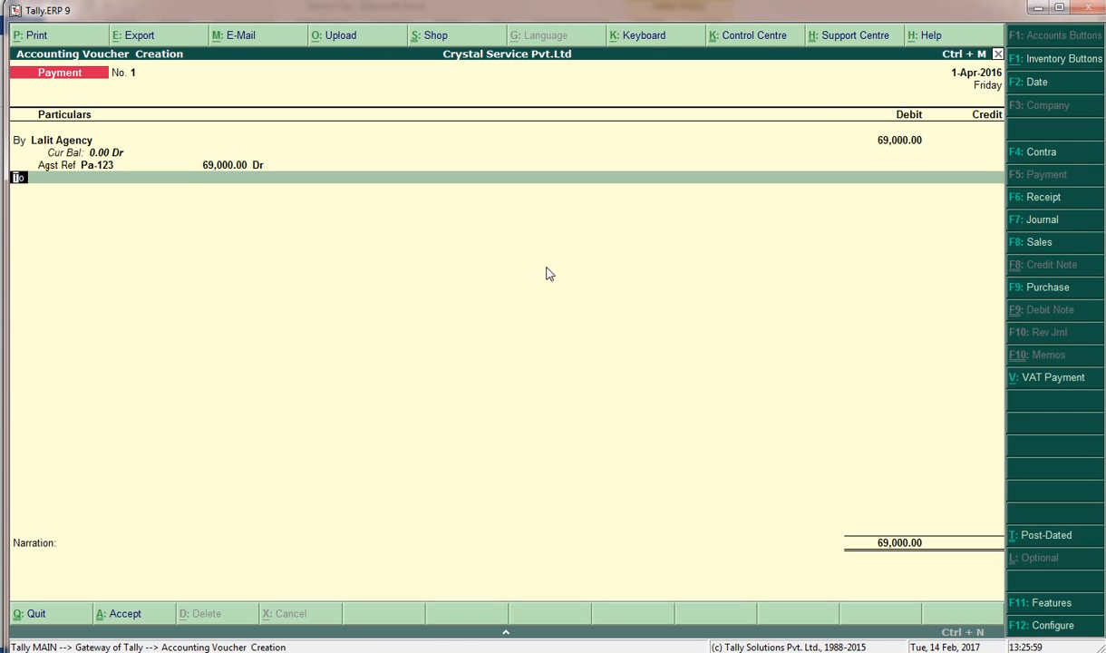
pyautogui.press('Return')
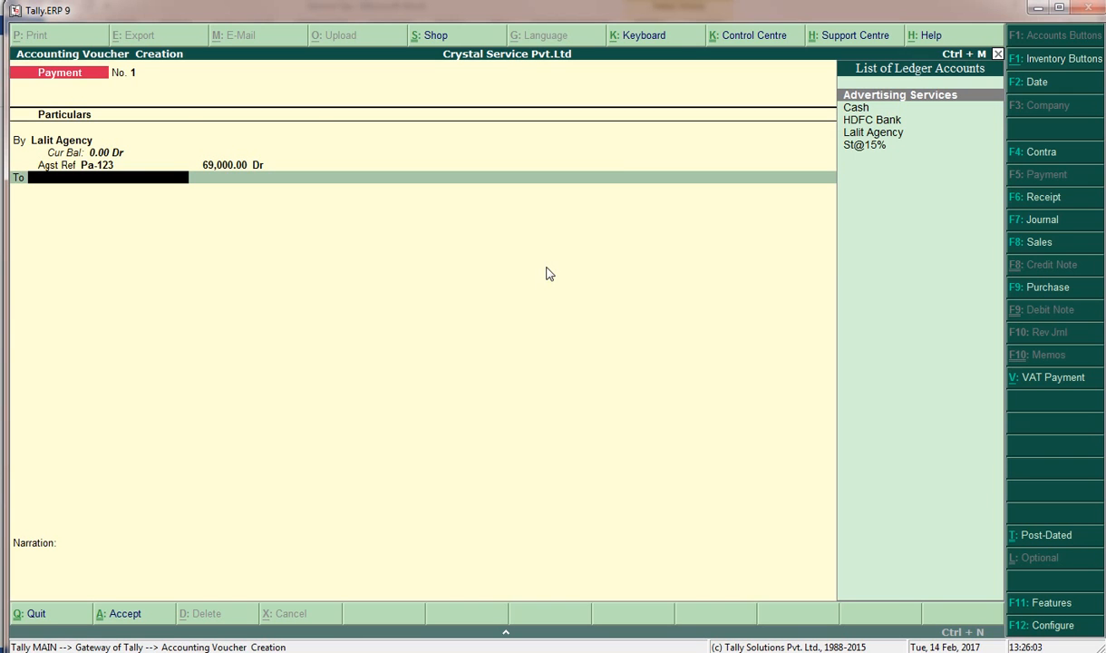
pyautogui.press('Escape')
pyautogui.press('Return')
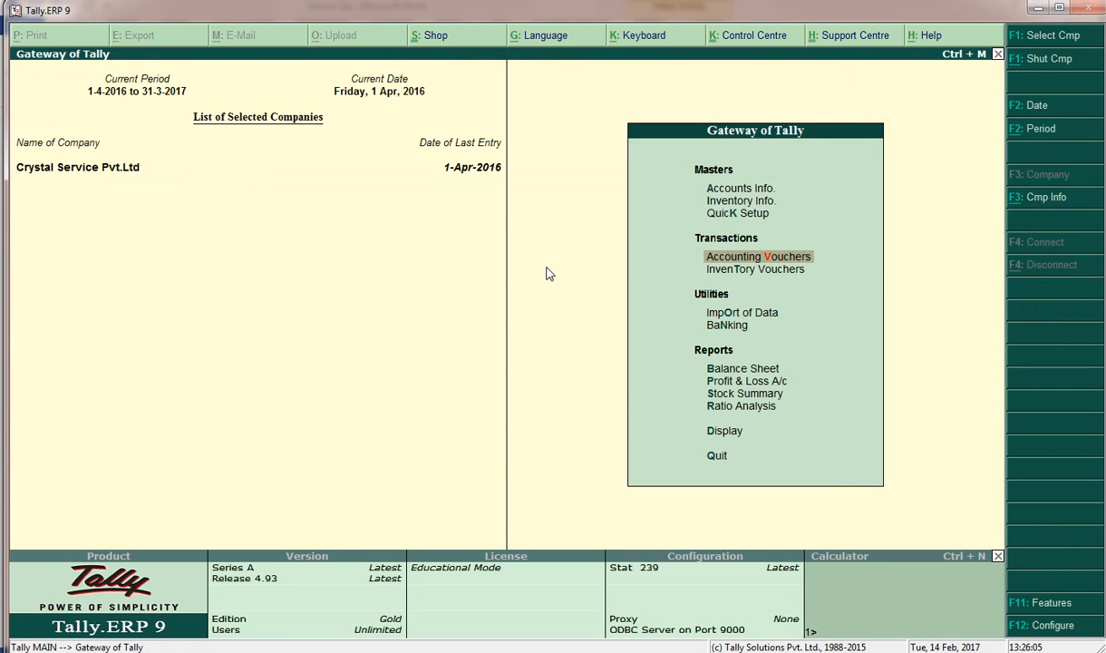
# Reopen the accounting vouchers and review the saved Lalit Agency purchase voucher with its service tax line
pyautogui.press('Up')
pyautogui.press('Up')
pyautogui.press('Down')
pyautogui.press('Down')
pyautogui.press('Down')
pyautogui.press('Up')
pyautogui.press('Return')
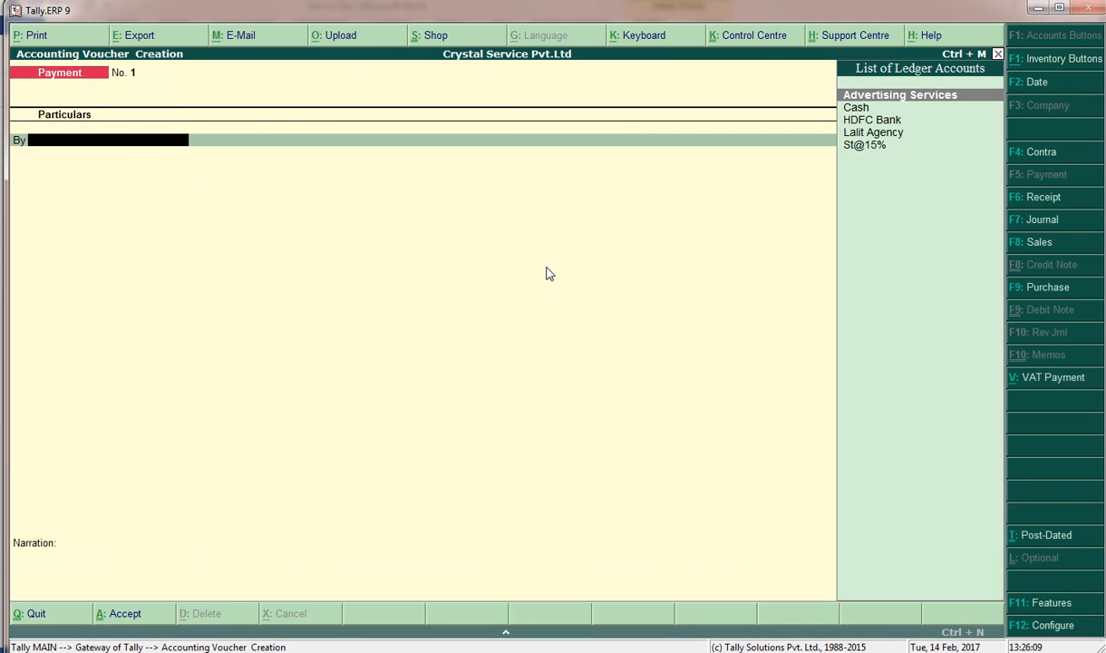
pyautogui.press('pageup')
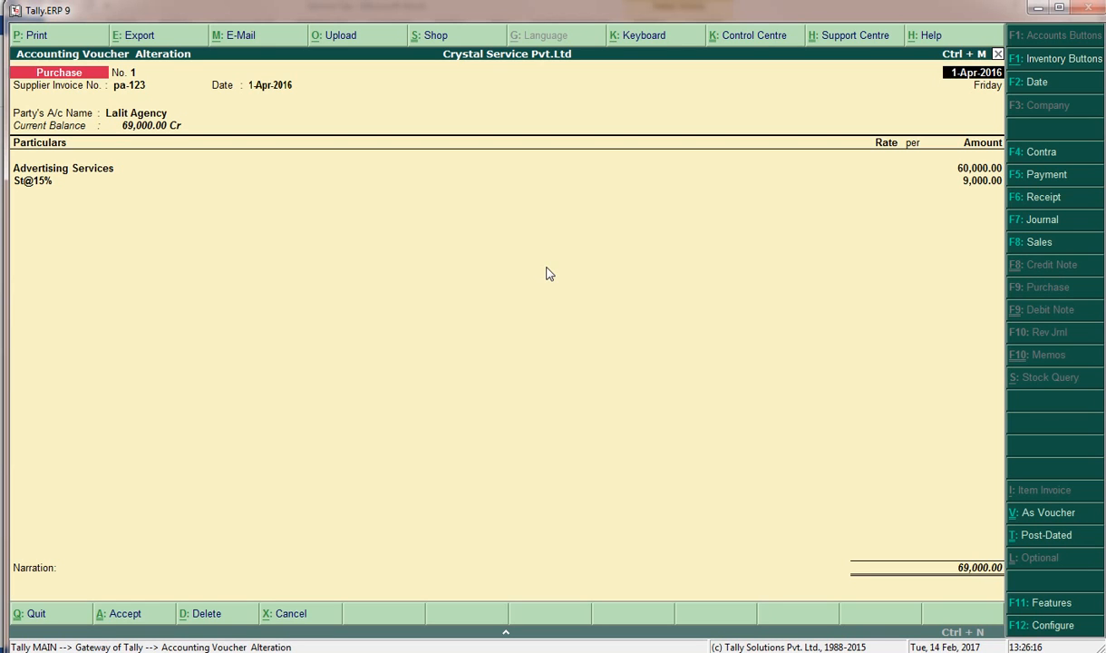
pyautogui.press('pagedown')
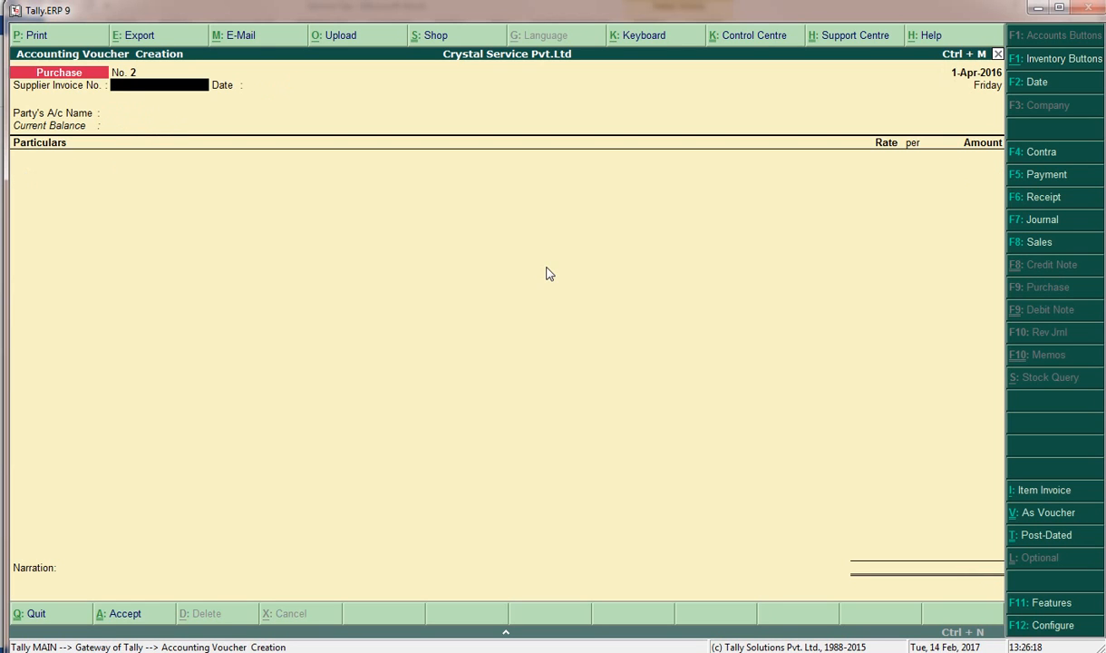
# In the payment voucher configuration, set Use Single Entry mode for Pymt/Rcpt/Contra to No and use Cr/Dr instead of To/By during entry
pyautogui.press('F5')
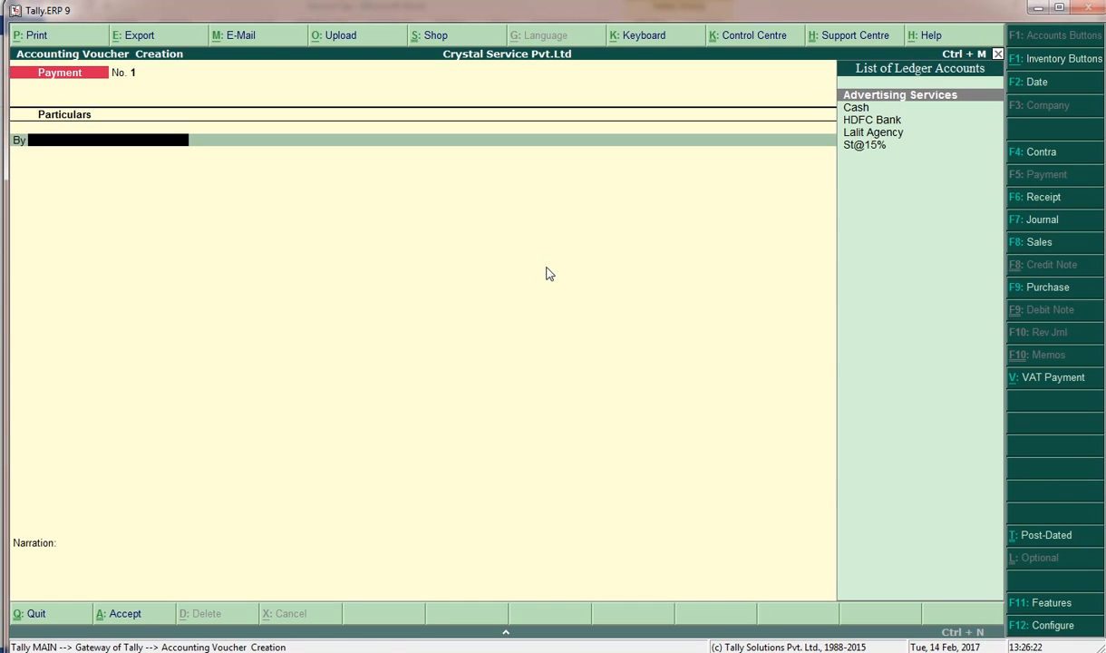
pyautogui.press('F12')
pyautogui.press('Return')
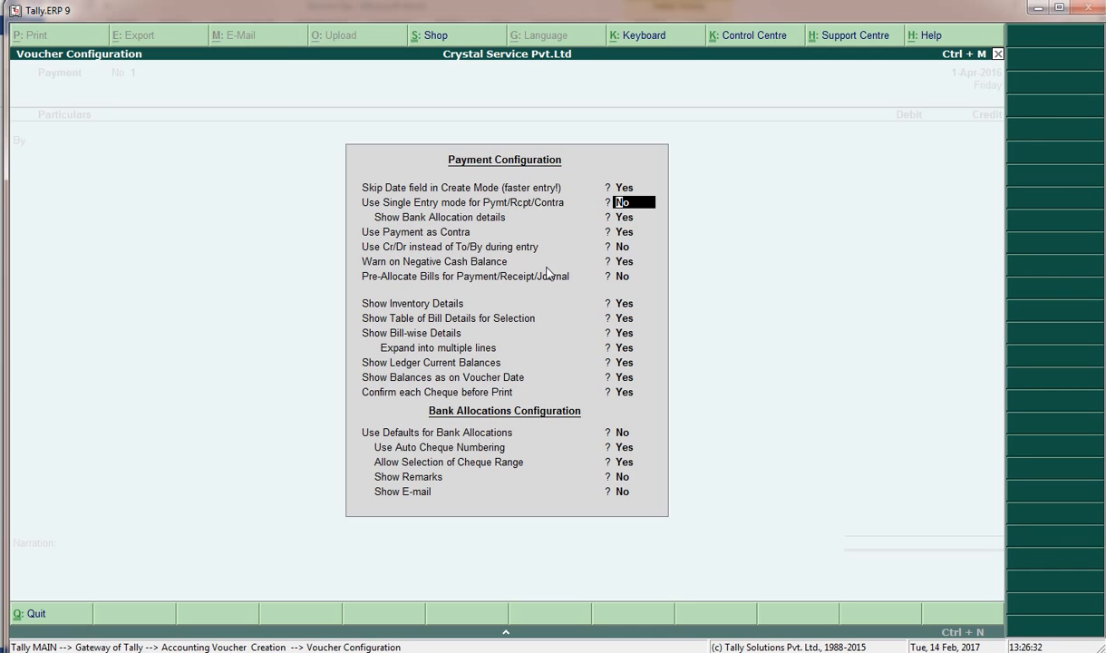
pyautogui.write('no')
pyautogui.press('Return')
pyautogui.press('Return')
pyautogui.press('Return')
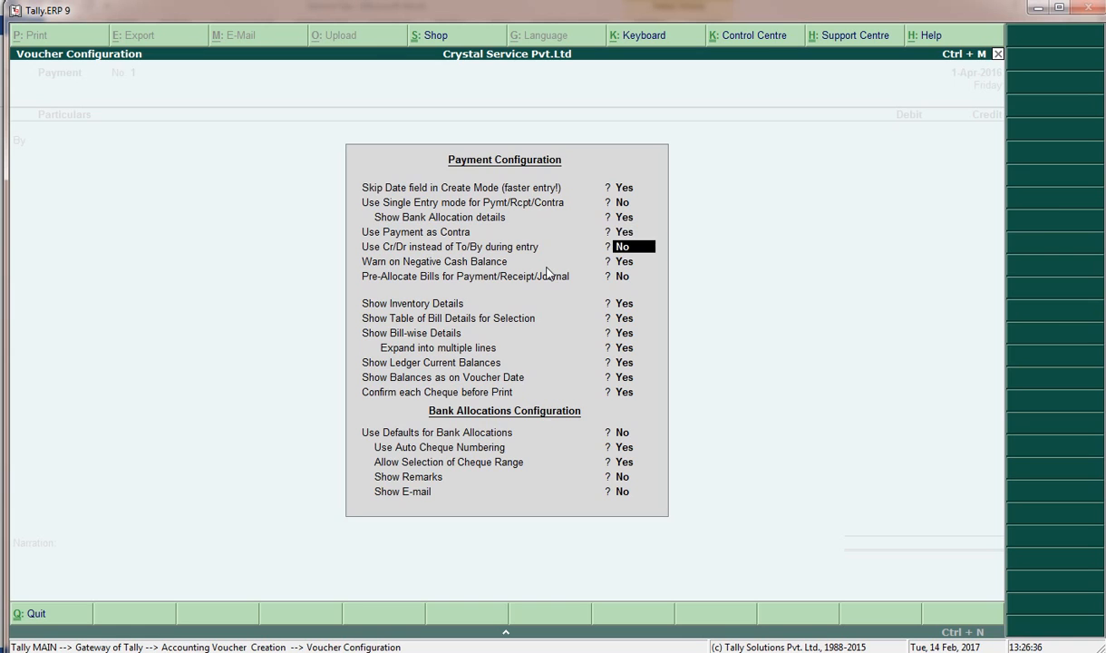
pyautogui.hotkey('ctrl', 'a')
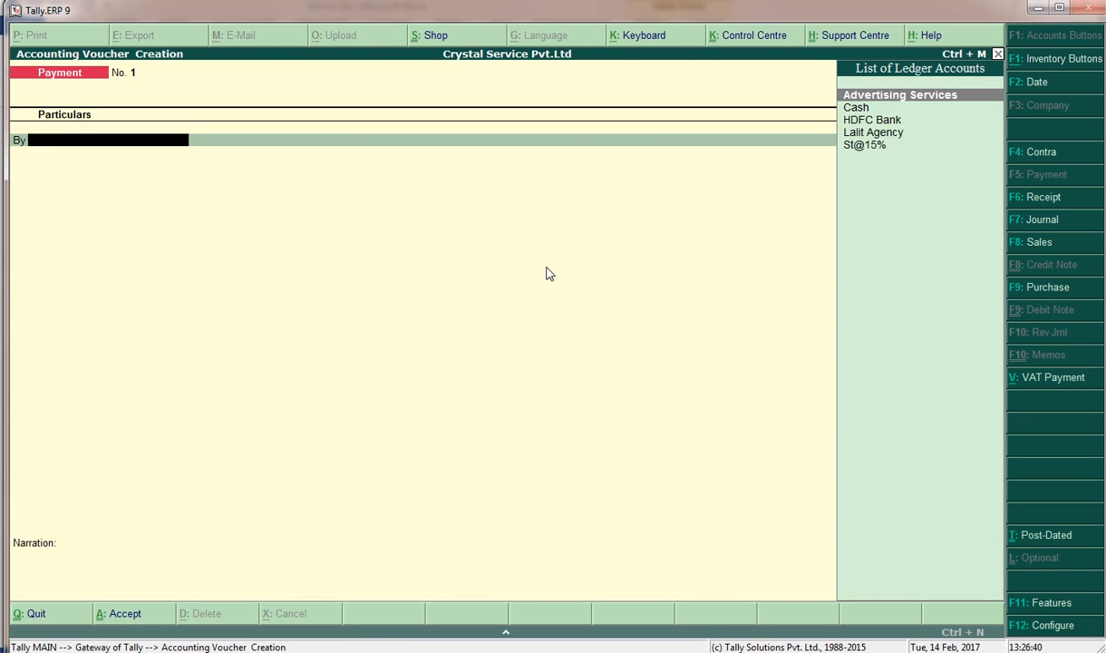
pyautogui.press('F12')
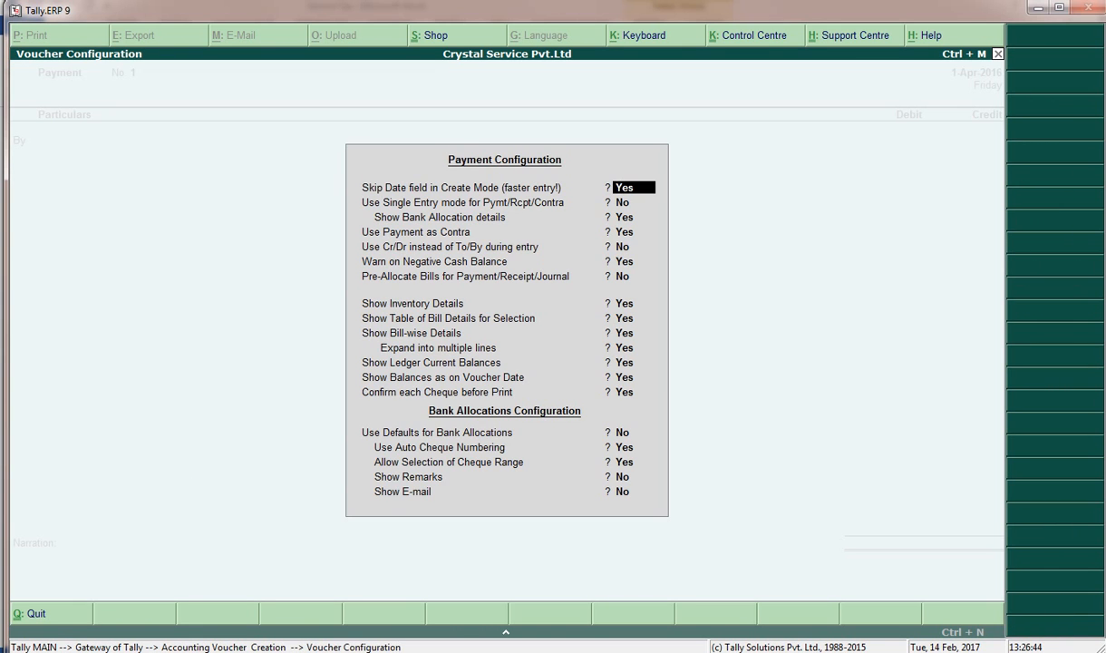
pyautogui.click(132, 652)
pyautogui.click(659, 415)
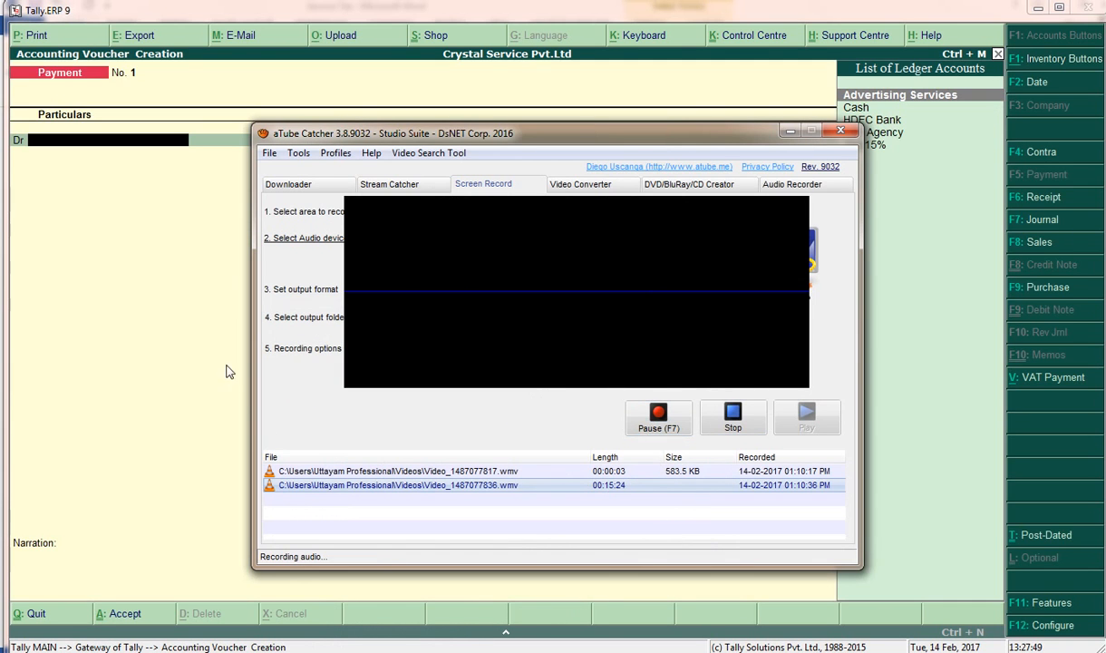
pyautogui.click(790, 131)
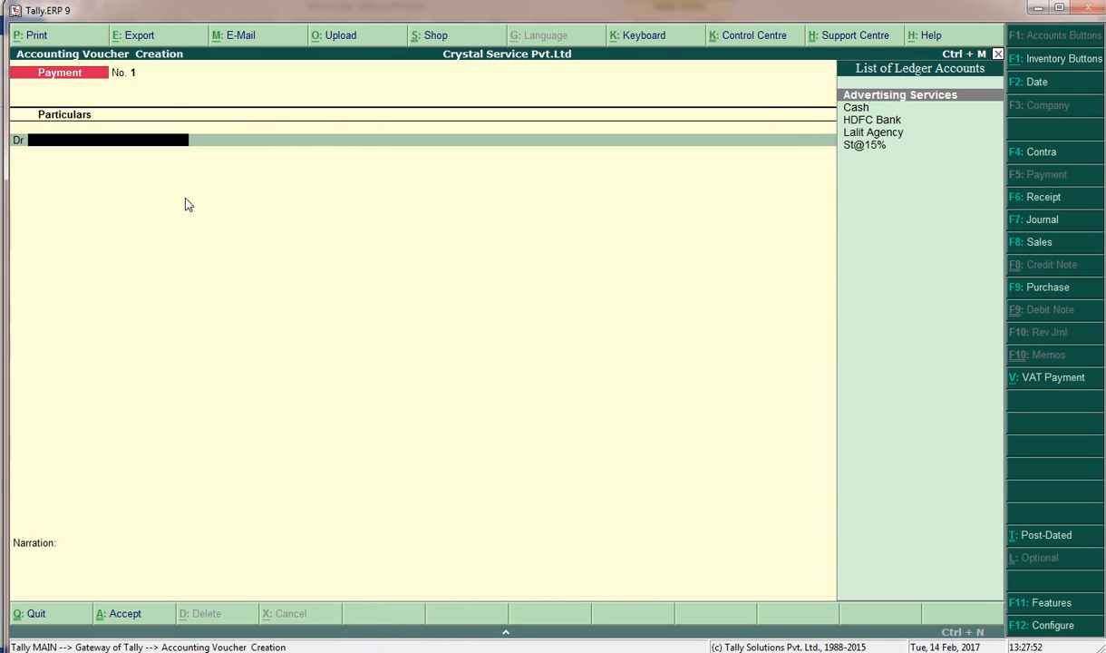
# After checking the saved purchase, debit Lalit Agency in a payment voucher with service tax against pending bill Purc/pa-123-1
pyautogui.press('pageup')
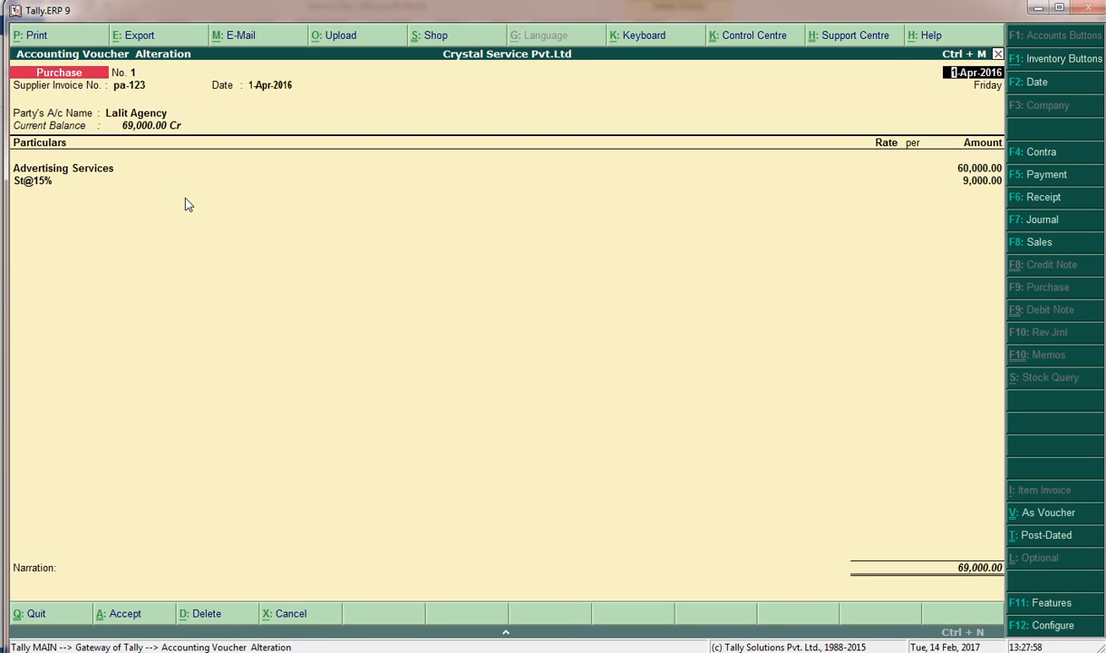
pyautogui.press('pagedown')
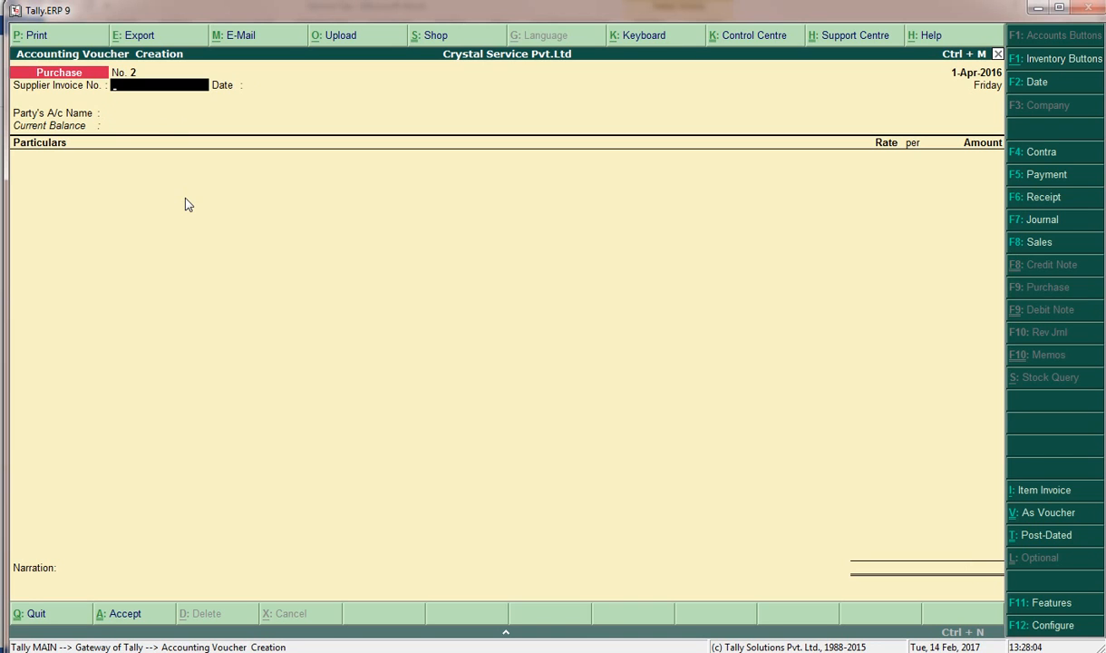
pyautogui.press('F5')
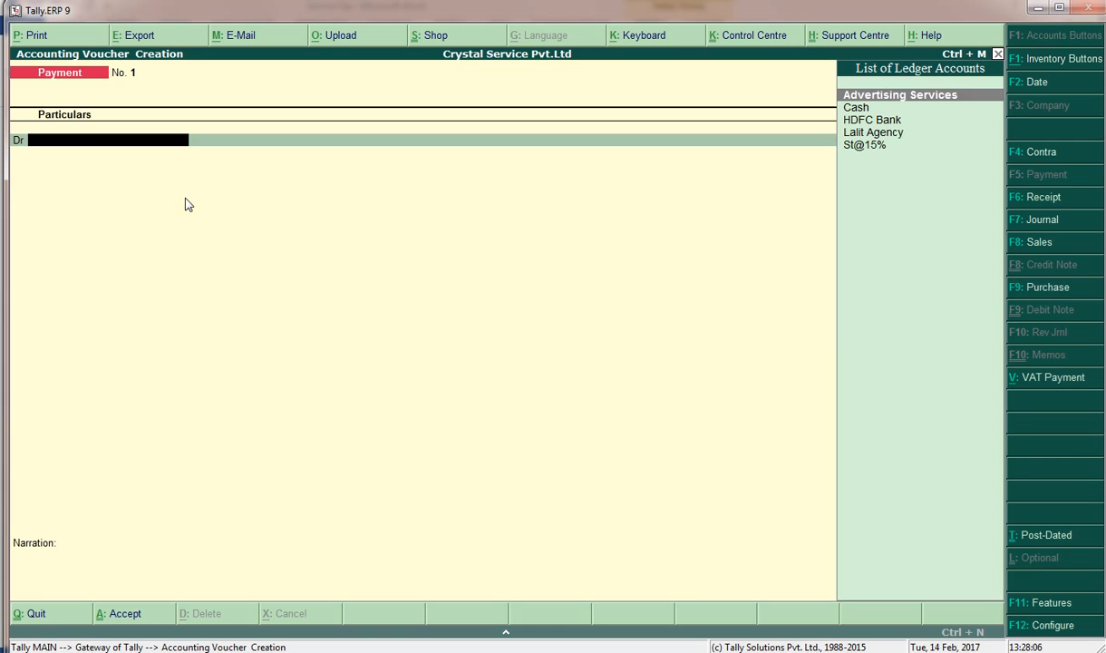
pyautogui.write('l')
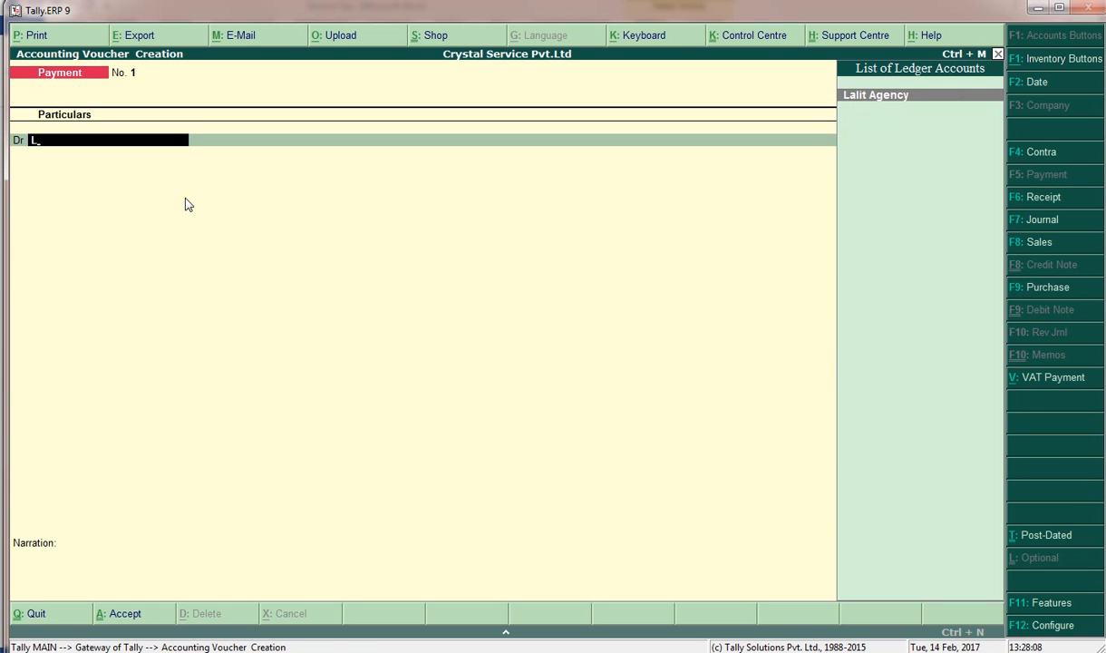
pyautogui.press('Return')
pyautogui.press('Return')
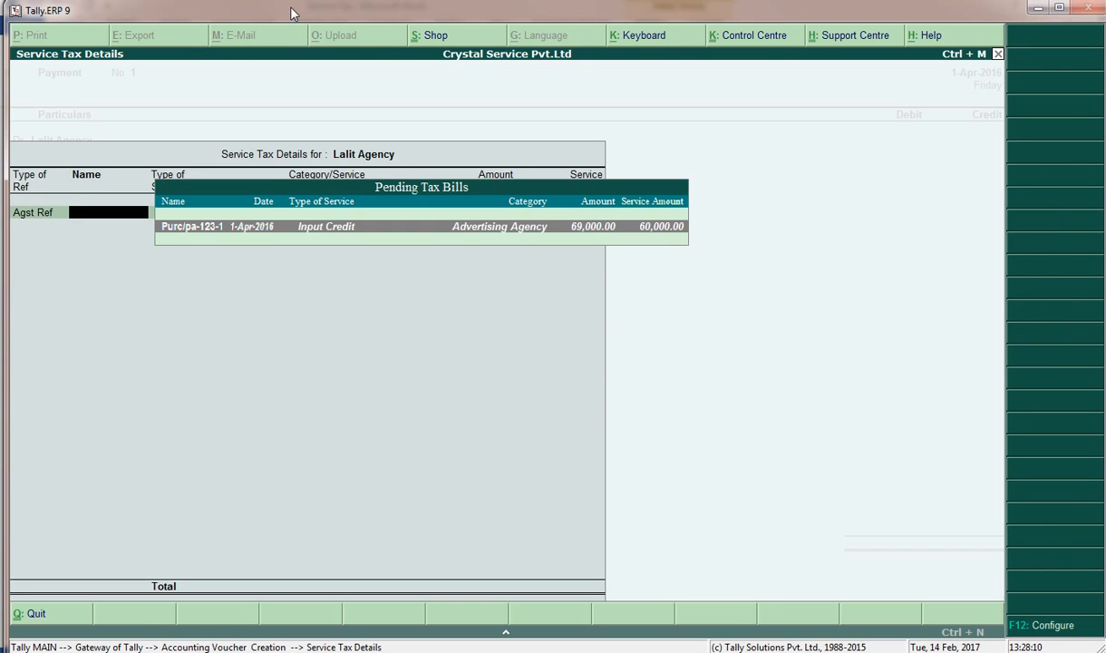
pyautogui.press('Return')
pyautogui.press('Return')
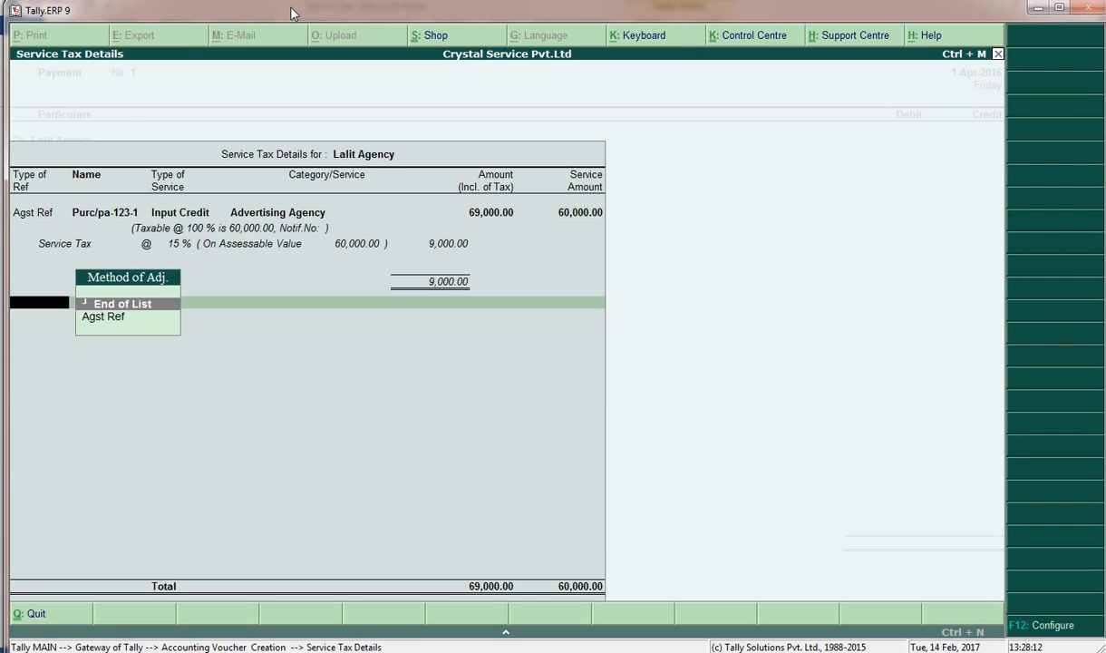
pyautogui.press('Return')
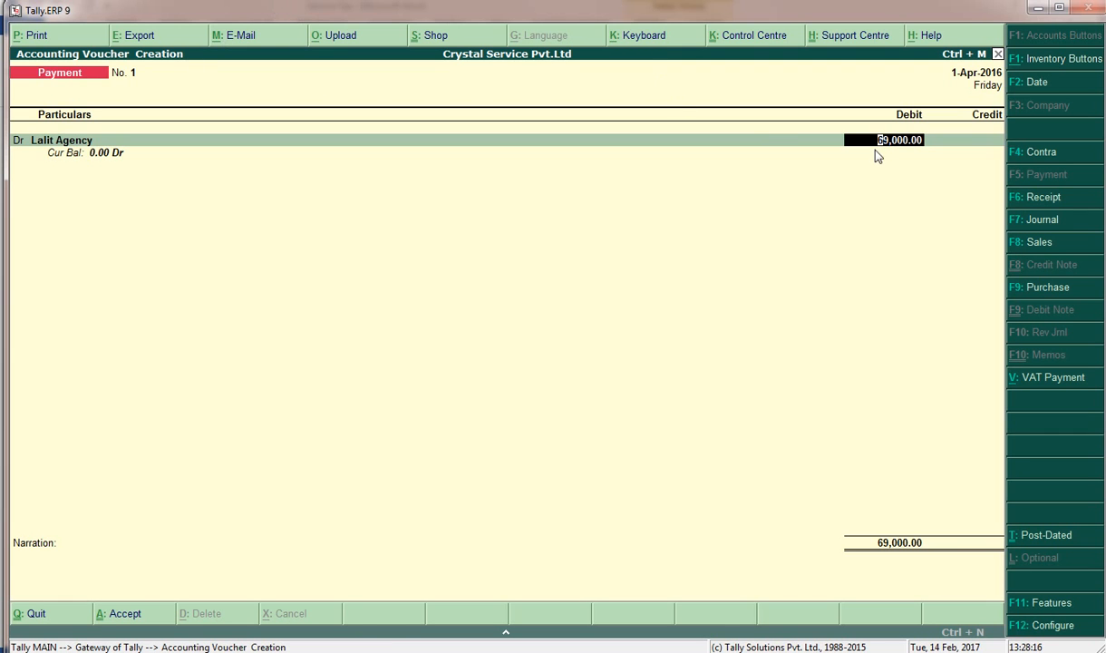
# Accept the 69,000.00 debit for Lalit Agency and allocate it as Agst Ref to bill Pa-123
pyautogui.press('Return')
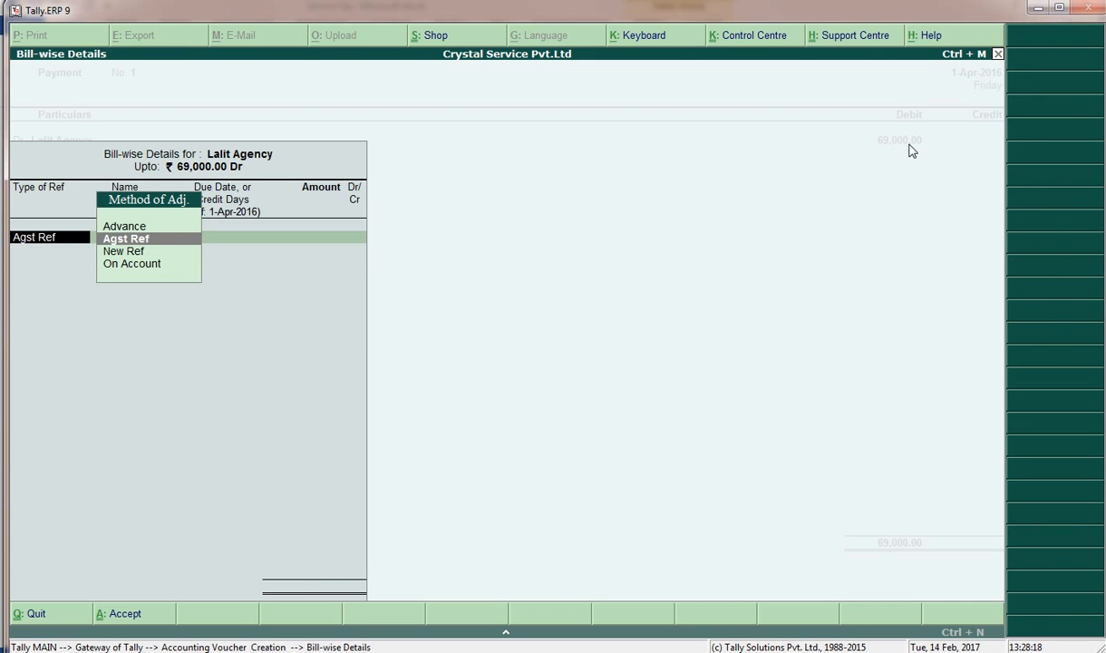
pyautogui.press('Return')
pyautogui.press('Return')
pyautogui.press('Return')
pyautogui.press('Return')
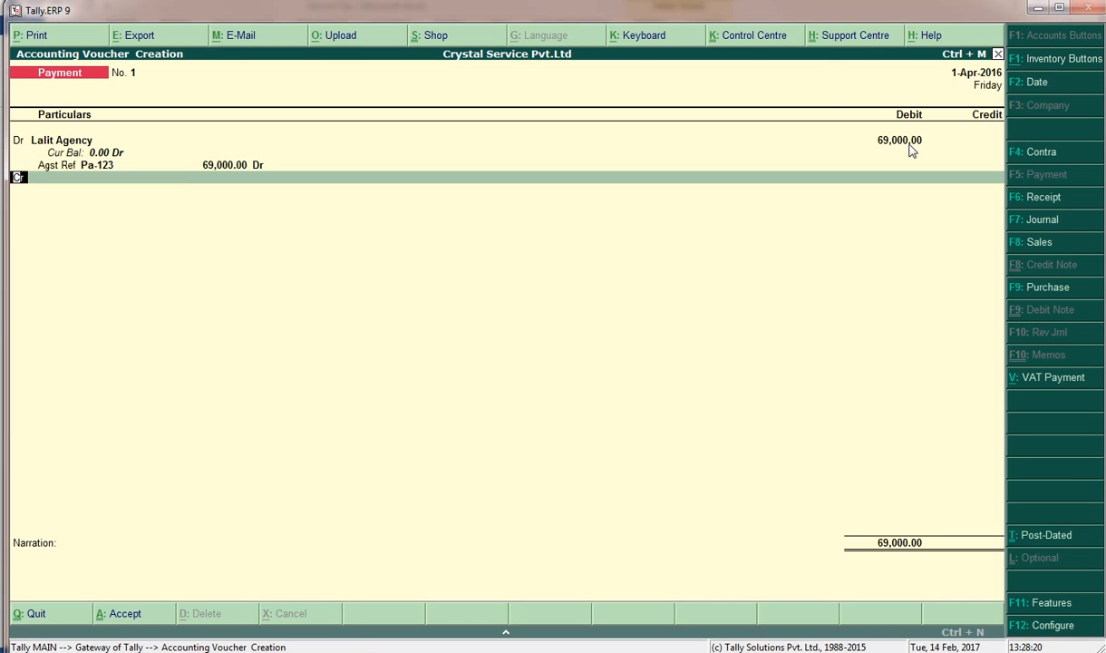
# Credit HDFC Bank with 69,000.00, save the payment voucher without a narration, and leave voucher entry
pyautogui.press('Return')
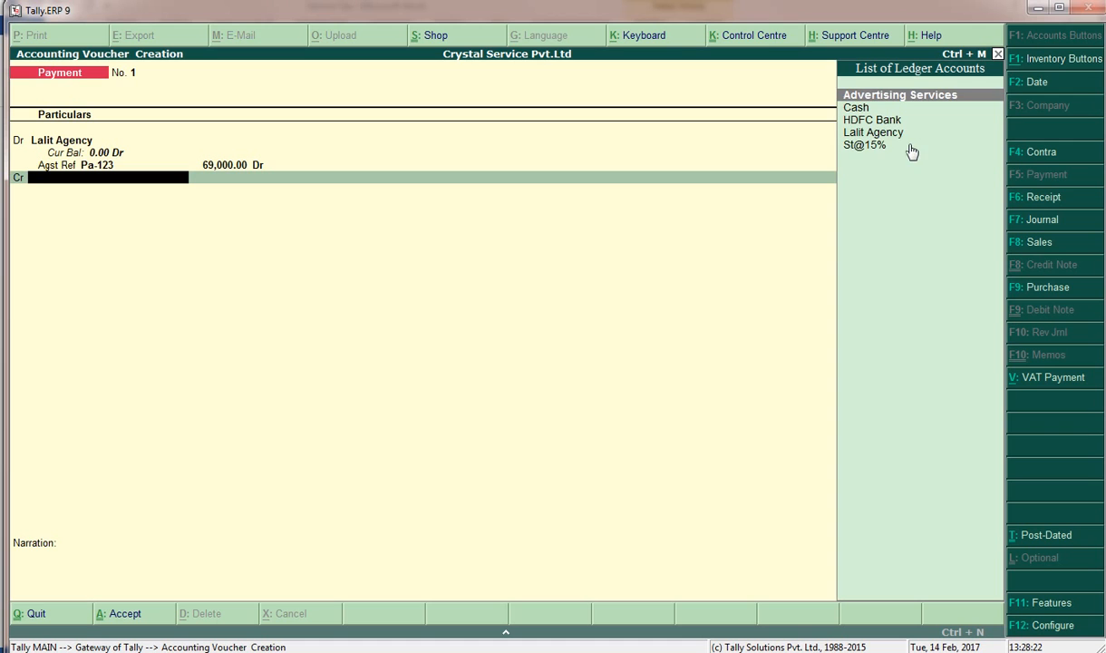
pyautogui.write('Hdfc')
pyautogui.press('Return')
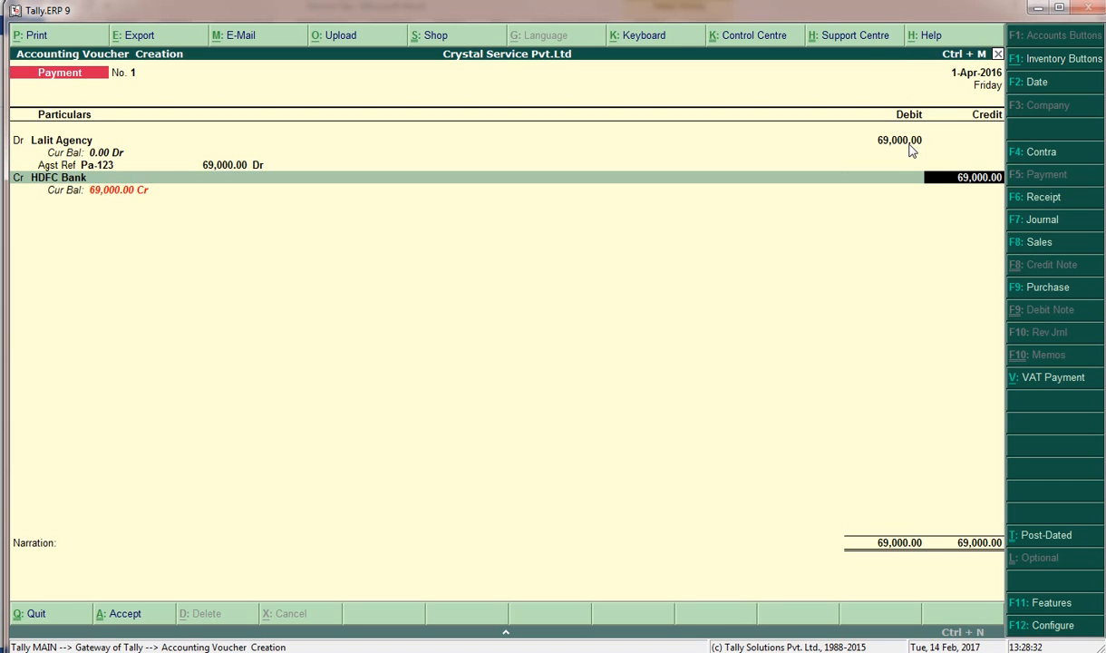
pyautogui.press('Return')
pyautogui.press('Return')
pyautogui.press('Return')
pyautogui.press('Return')
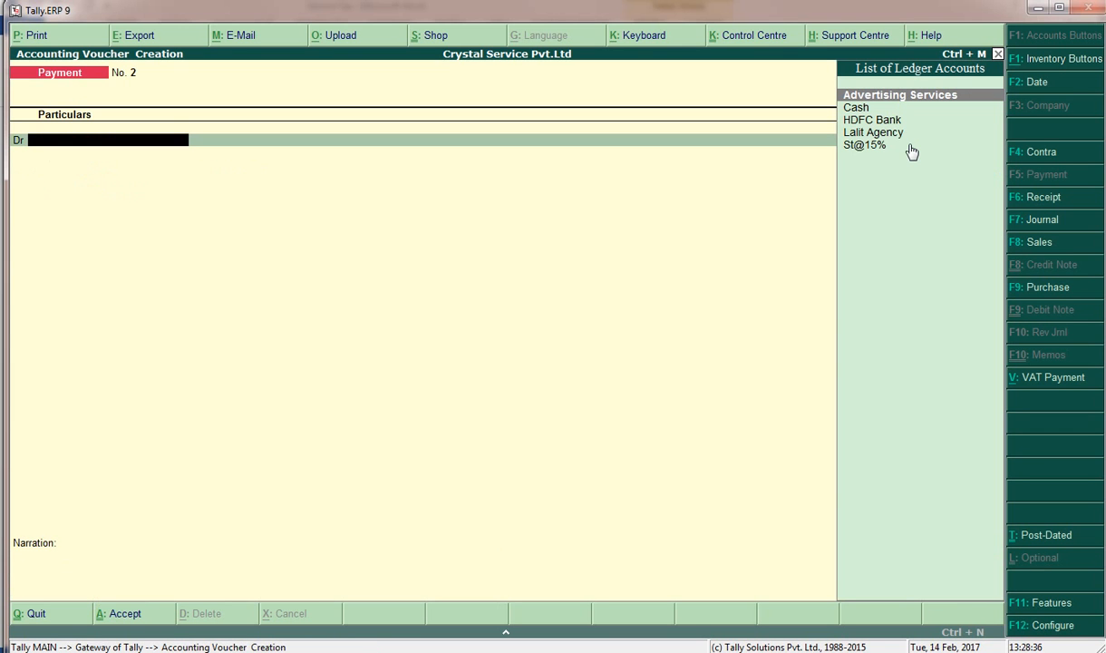
pyautogui.press('Escape')
pyautogui.press('Return')
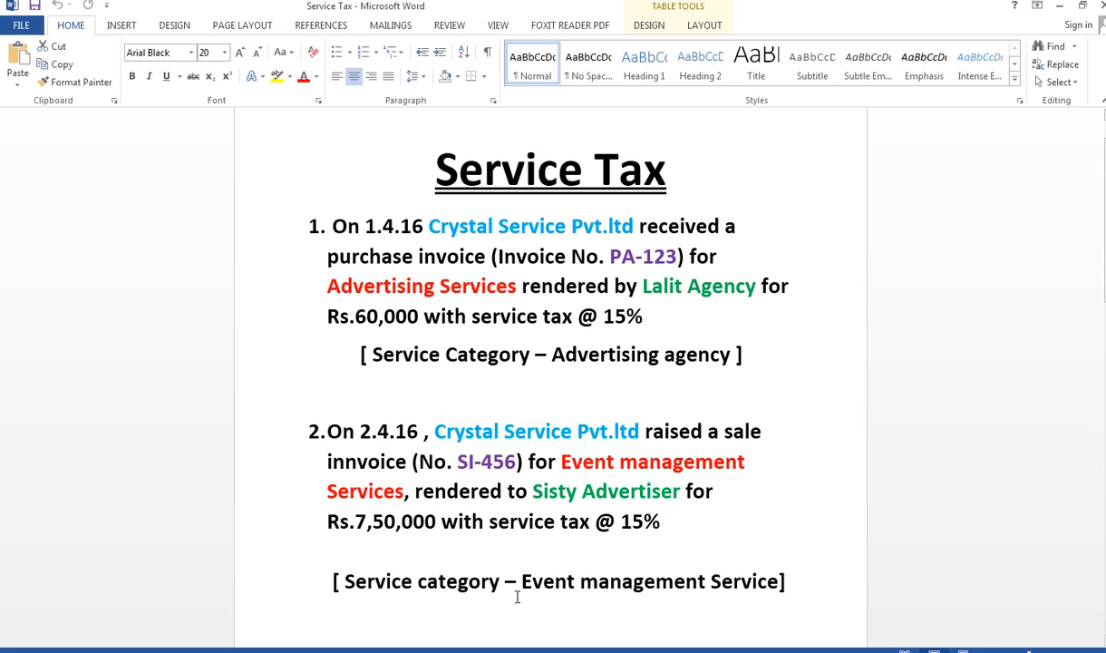
# Examine the service category of the second transaction in the Service Tax Word document, and switch back to Tally.ERP 9
pyautogui.moveTo(506, 581); pyautogui.dragTo(770, 586)
pyautogui.click(824, 542)
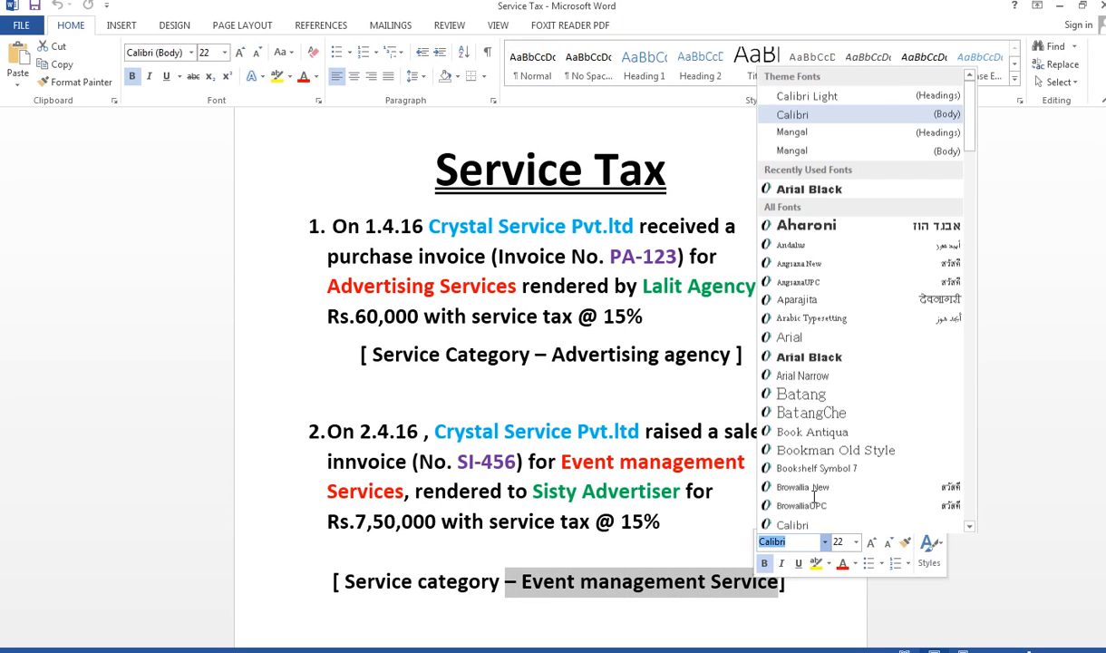
pyautogui.click(723, 530)
pyautogui.click(773, 520)
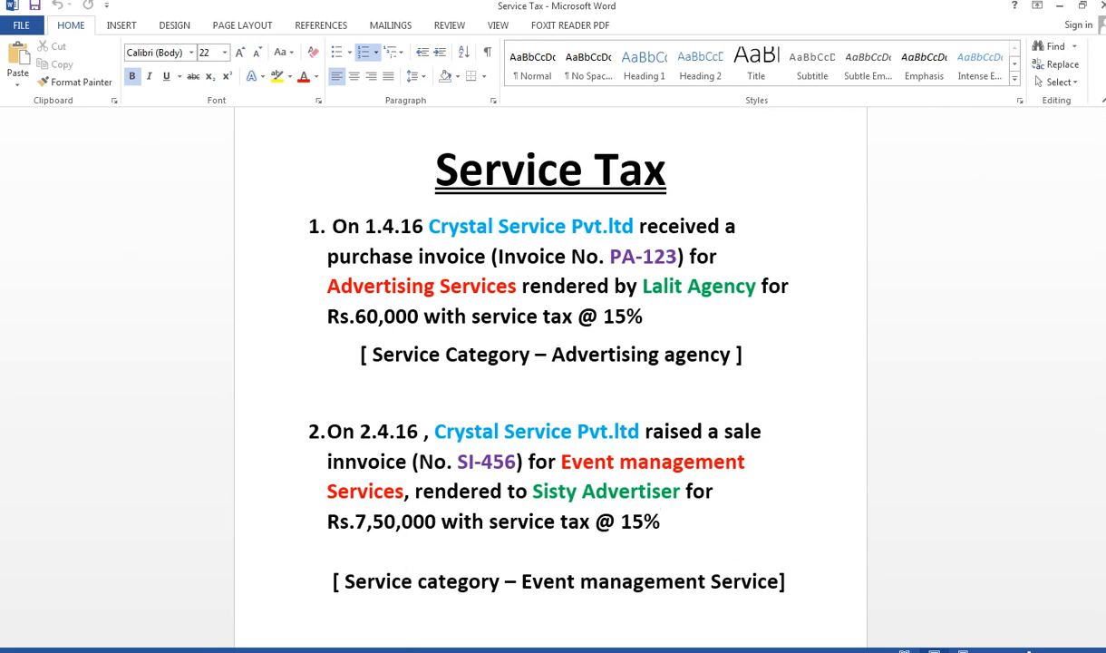
pyautogui.click(307, 650)
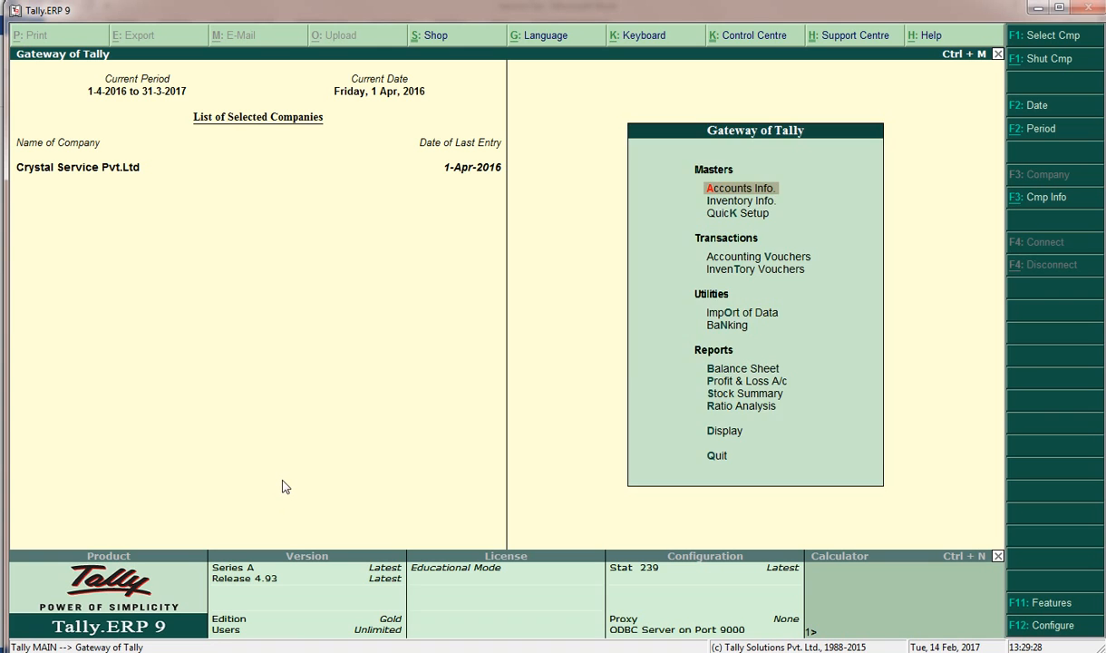
# Start a new single ledger named Event Mangement Service without an alias
pyautogui.press('Return')
pyautogui.press('l')
pyautogui.press('Return')
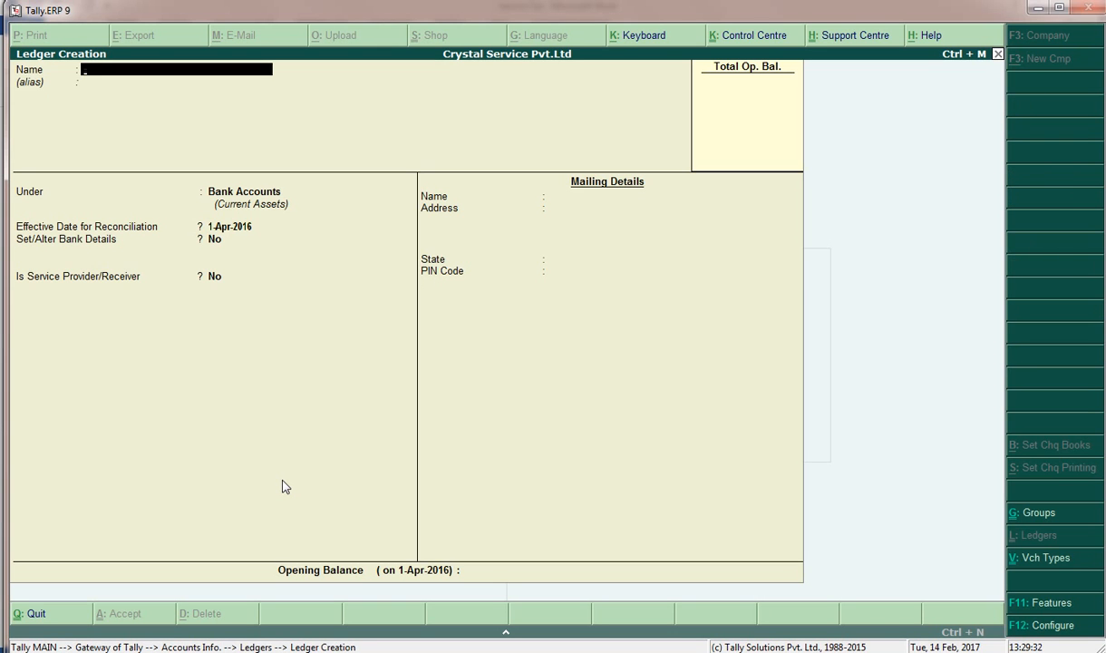
pyautogui.write('Event Mangement')
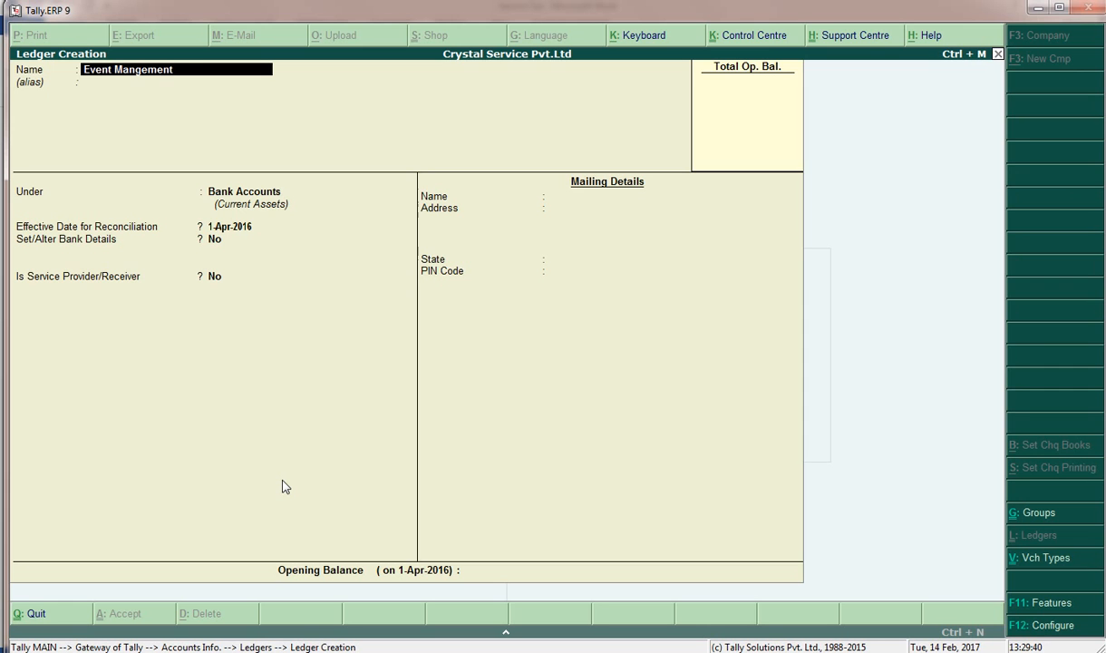
pyautogui.write(' Service')
pyautogui.press('Return')
pyautogui.press('Return')
# Place the Event Mangement Service ledger under Sales Accounts and keep Inventory values are affected at Yes
pyautogui.write('S')
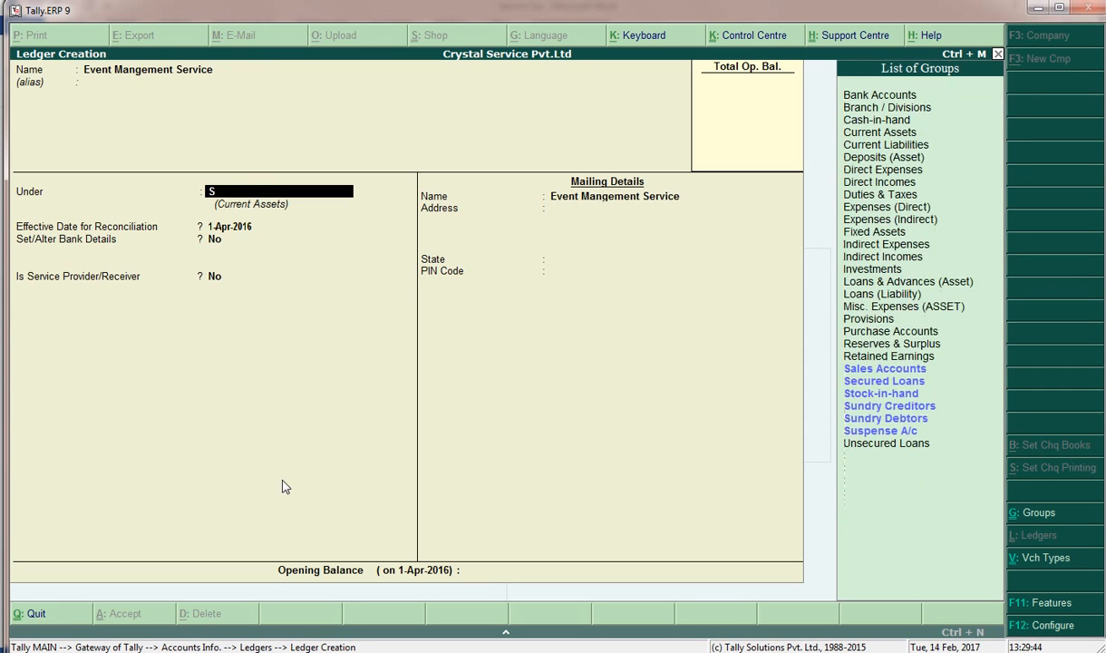
pyautogui.press('Up')
pyautogui.press('Up')
pyautogui.press('Up')
pyautogui.press('Up')
pyautogui.press('Up')
pyautogui.press('Up')
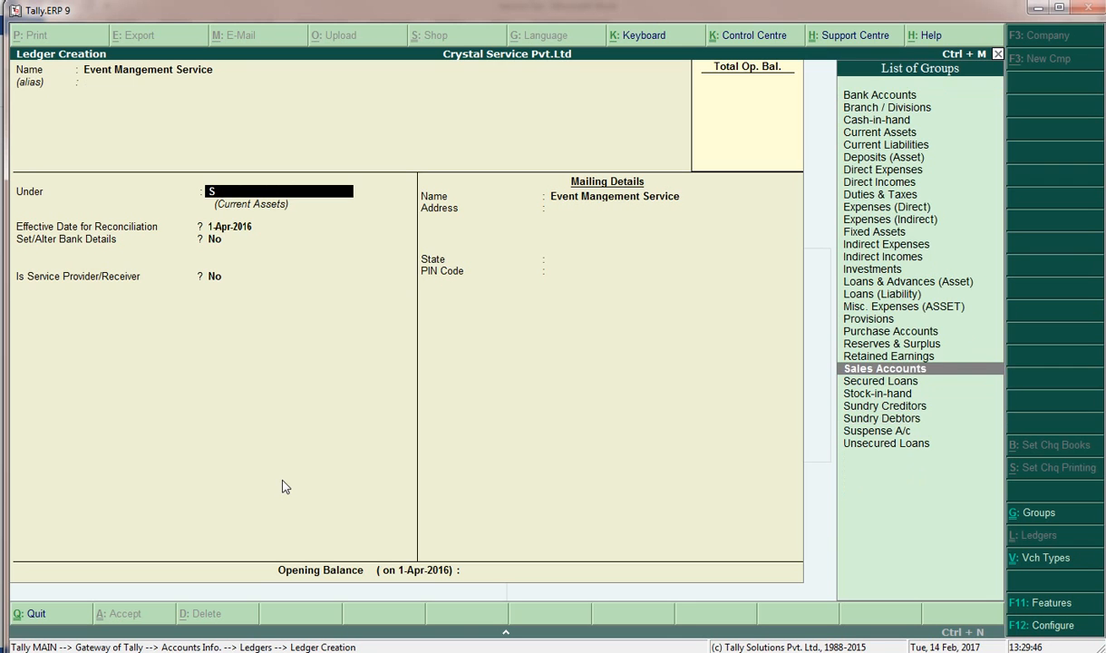
pyautogui.press('Return')
pyautogui.press('Return')
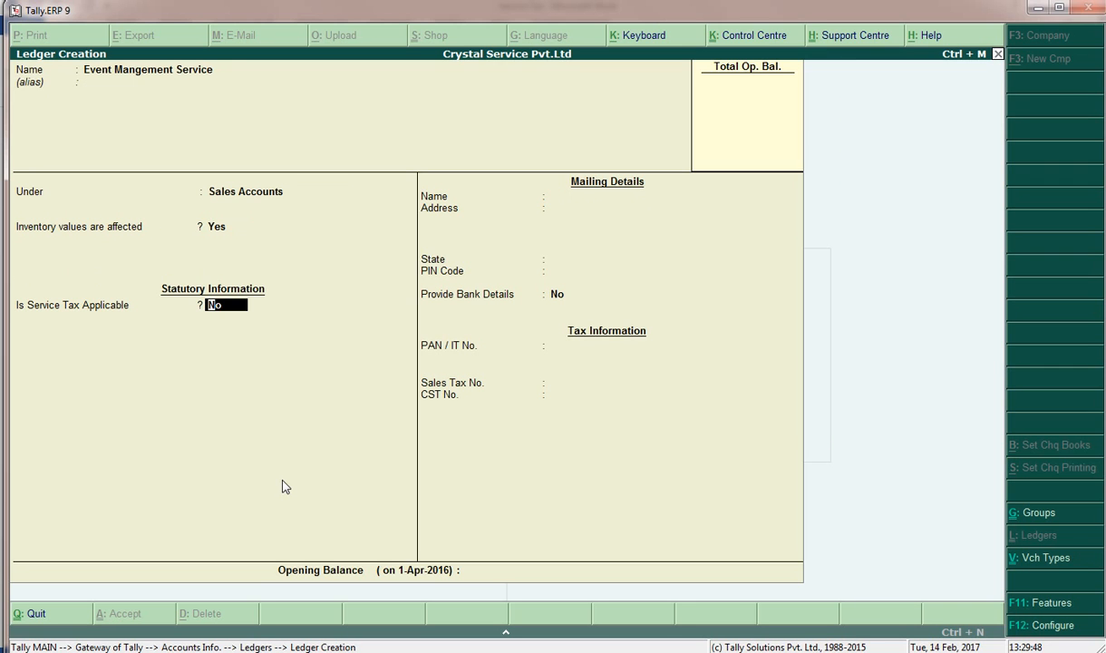
# Make service tax applicable to the ledger with Event Management Service as default service category, and save the ledger
pyautogui.write('y')
pyautogui.press('Return')
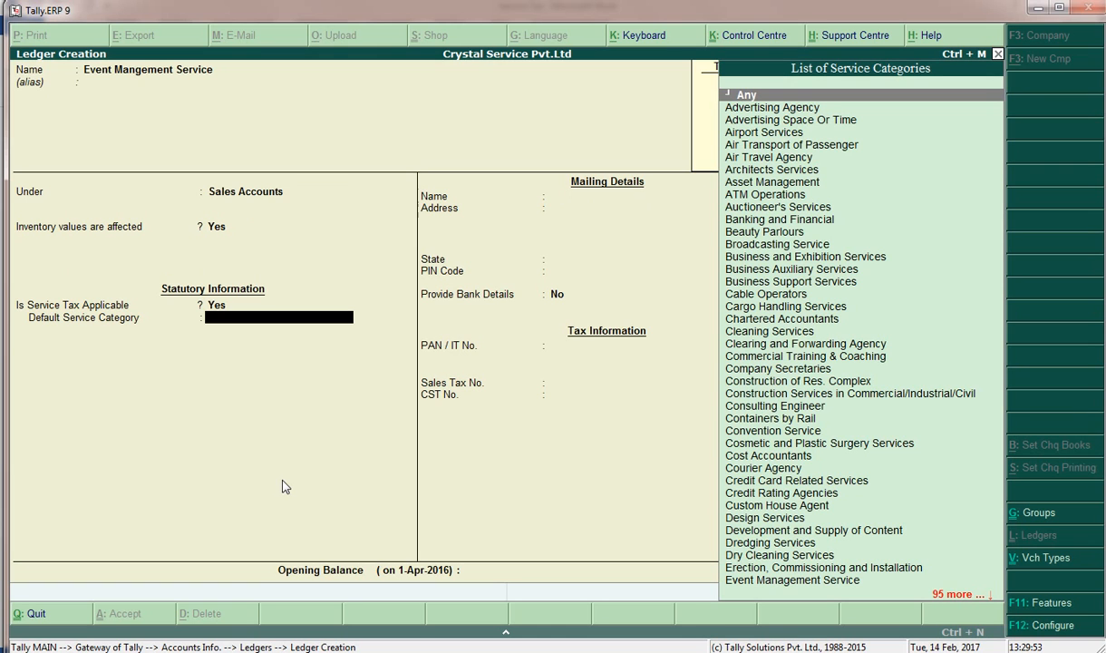
pyautogui.write('eve')
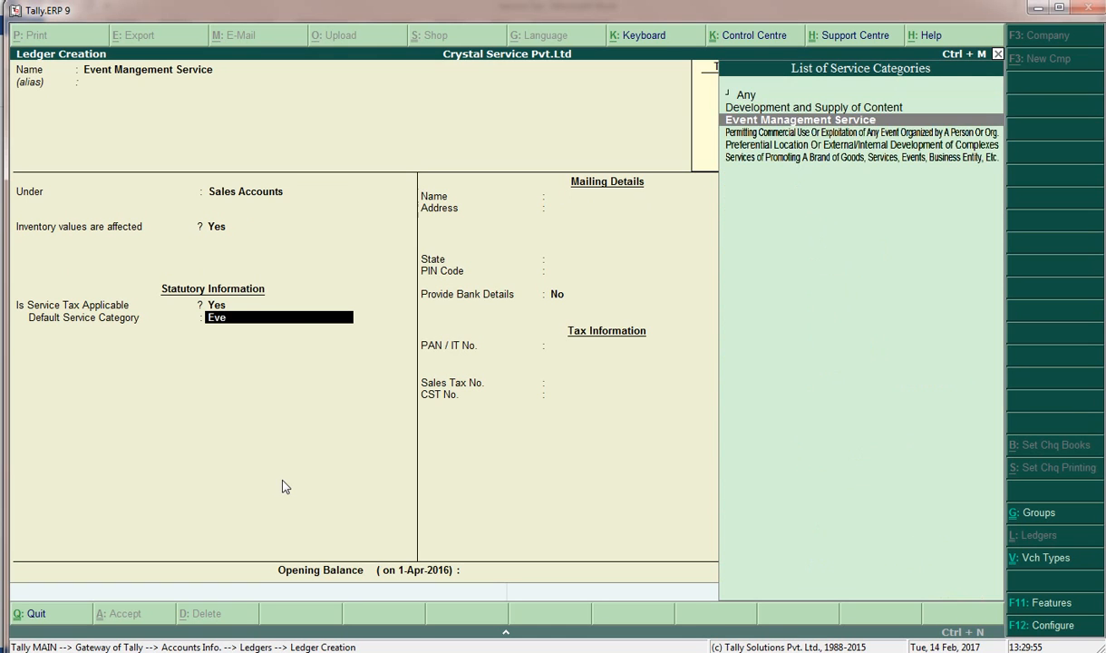
pyautogui.press('Return')
pyautogui.press('Return')
pyautogui.press('Return')
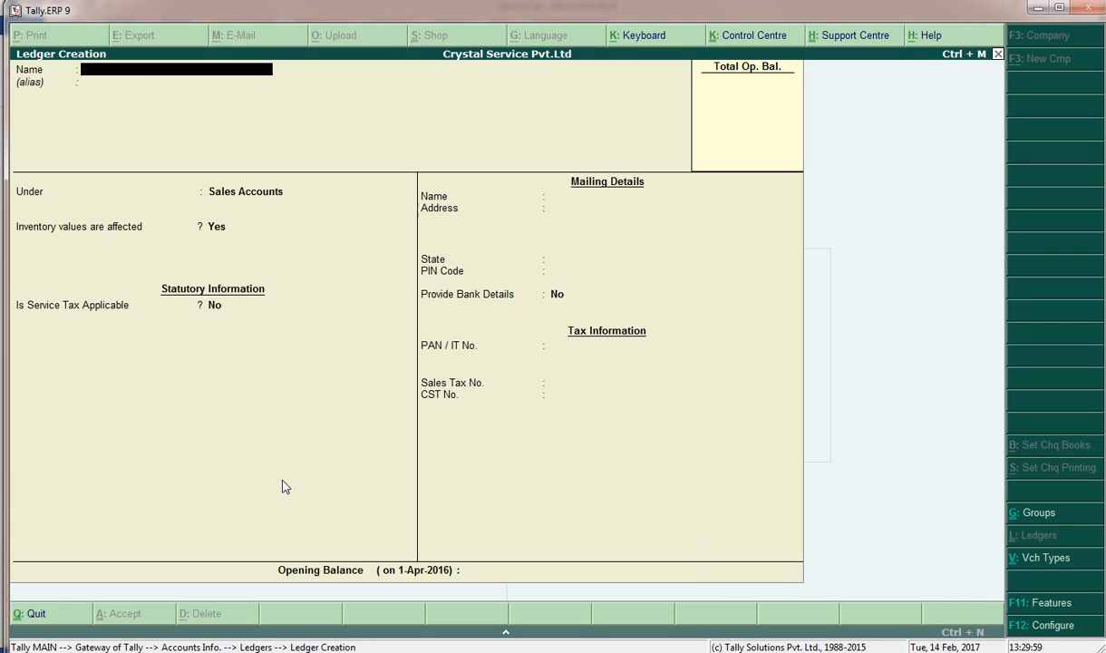
# Start another ledger named Sisty Advertiser under the Sundry Debtors group
pyautogui.write('Sisty Advertise')
pyautogui.press('Return')
pyautogui.write('S')
pyautogui.press('Up')
pyautogui.press('Up')
pyautogui.press('Down')
pyautogui.press('Return')
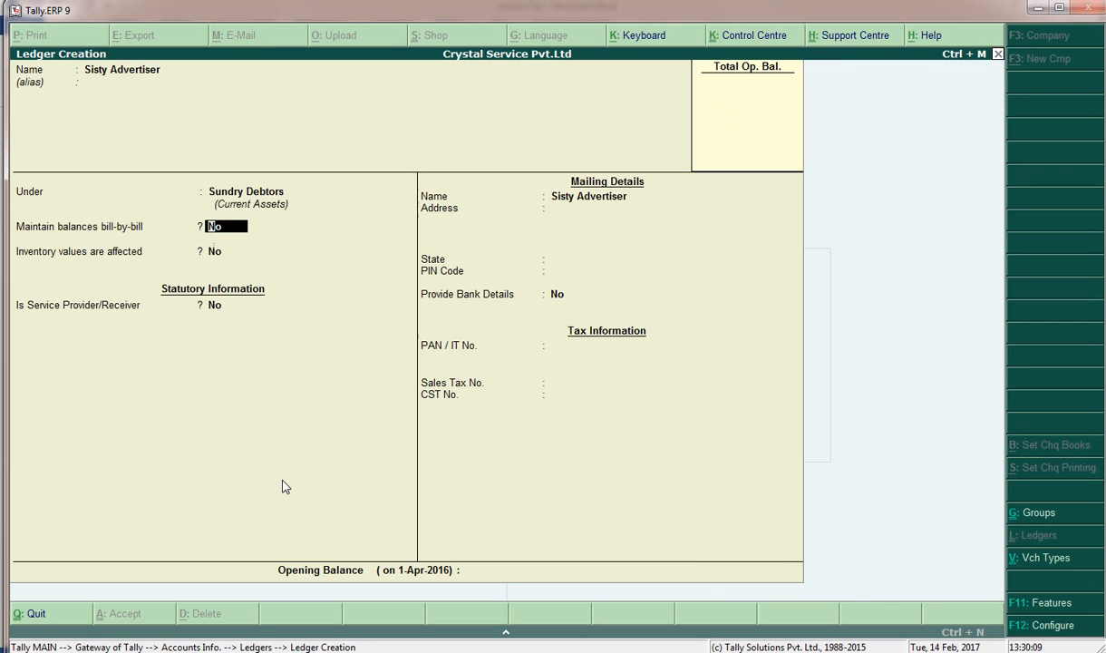
# Set Maintain balances bill-by-bill and Is Service Provider/Receiver to Yes for Sisty Advertiser, leaving the default credit period empty
pyautogui.write('y')
pyautogui.press('Return')
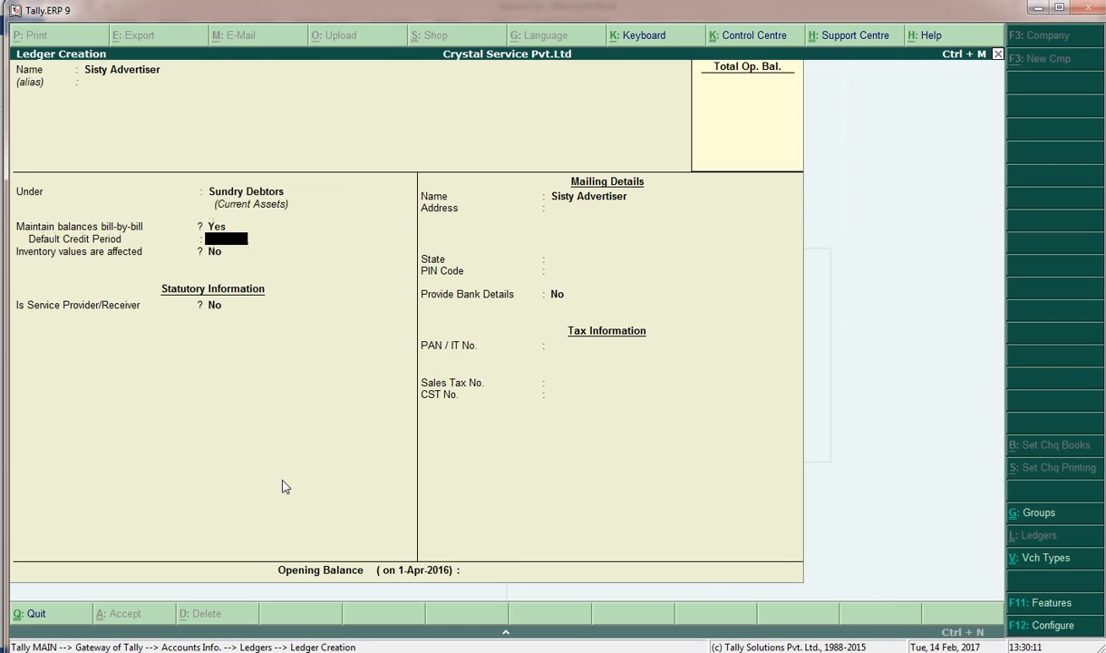
pyautogui.press('Return')
pyautogui.write('y')
pyautogui.press('Return')
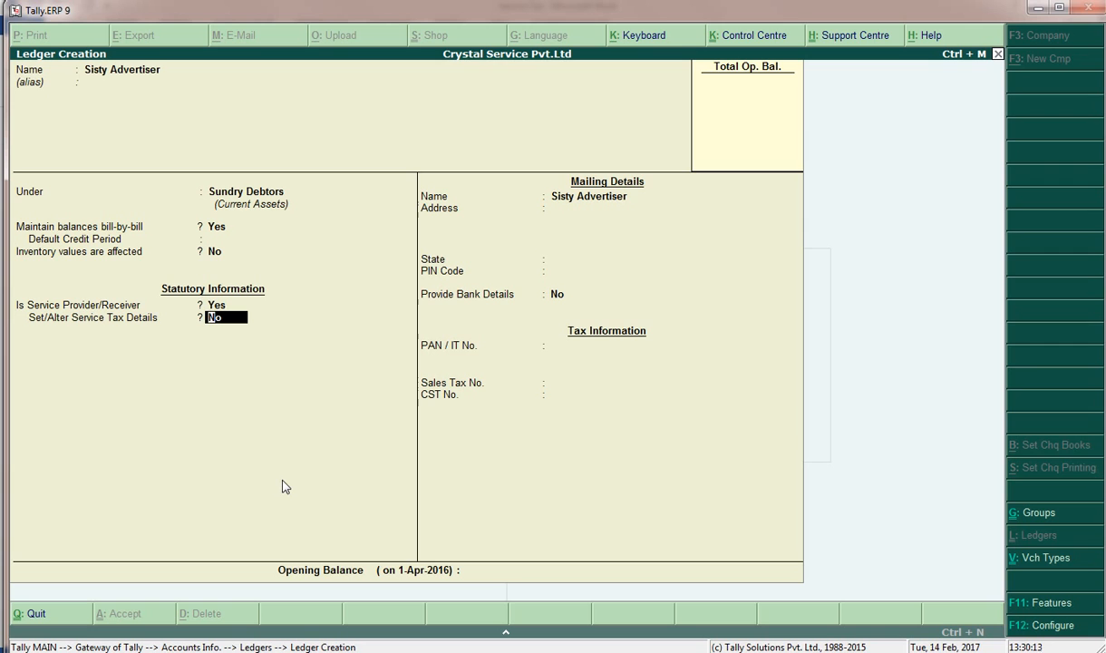
# Leave Set/Alter Service Tax Details at No and the mailing and tax details at their defaults, and save the Sisty Advertiser ledger
pyautogui.press('Return')
pyautogui.press('Return')
pyautogui.press('Return')
pyautogui.press('Return')
pyautogui.press('Return')
pyautogui.press('Return')
pyautogui.press('Return')
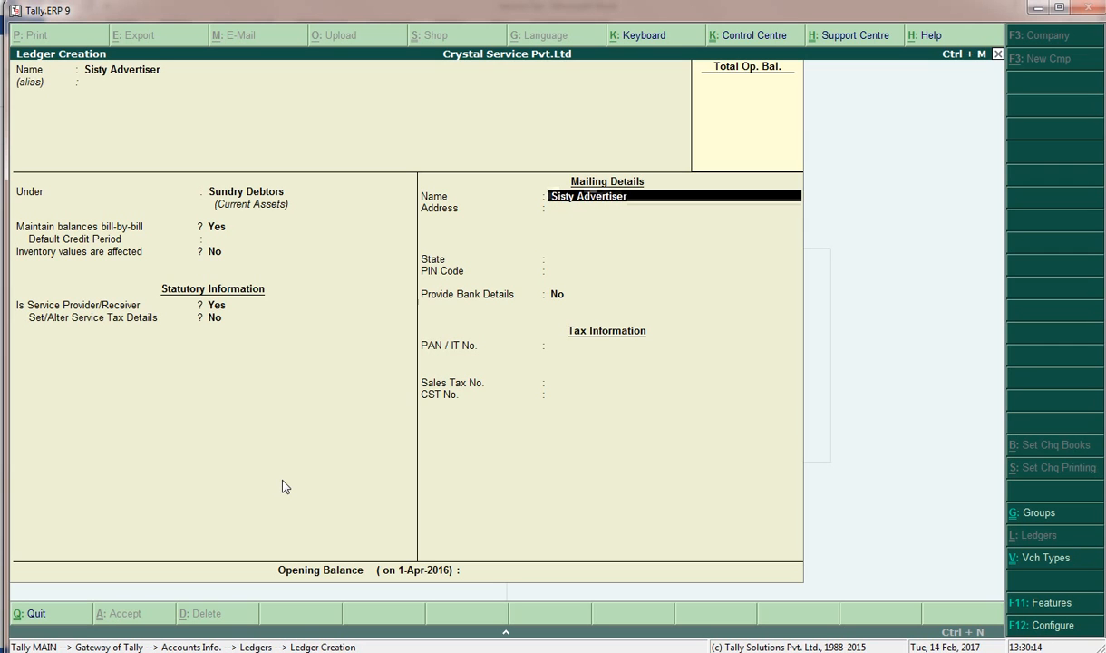
pyautogui.press('Return')
pyautogui.press('Return')
pyautogui.press('Escape')
pyautogui.press('Escape')
pyautogui.press('Escape')
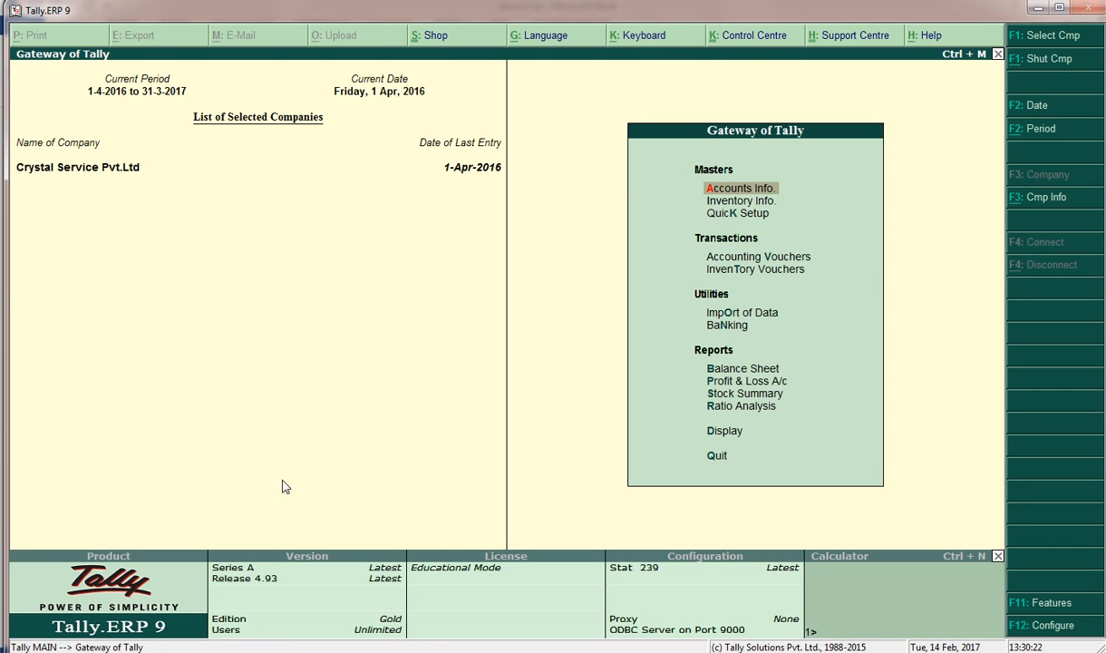
# Open the Quick Setup for Service Tax
pyautogui.press('Down')
pyautogui.press('Down')
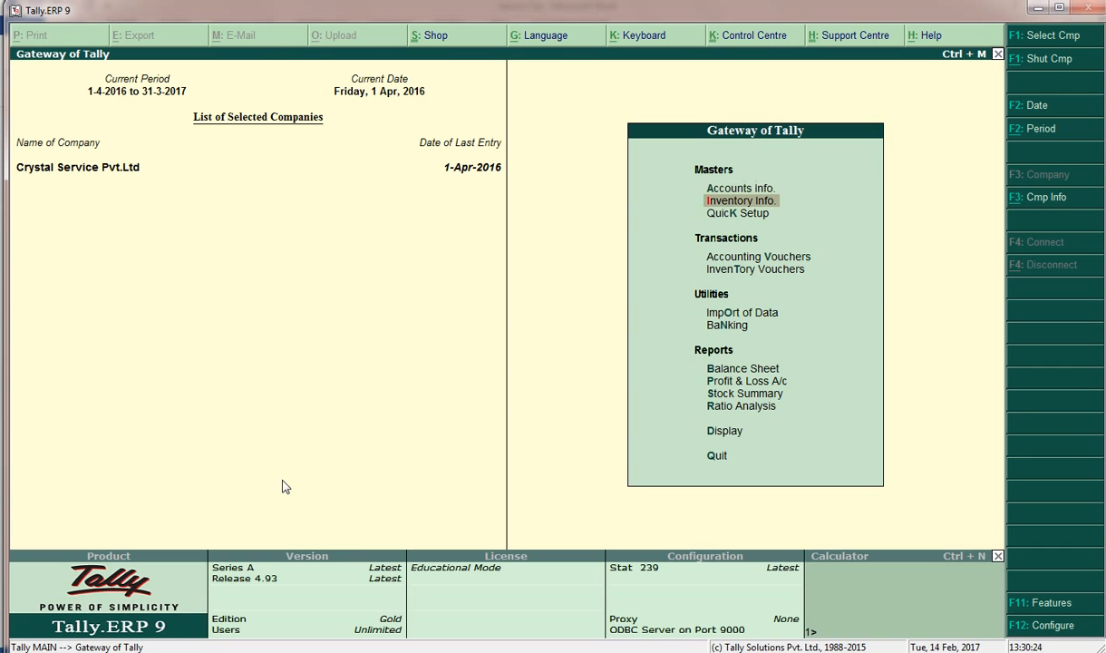
pyautogui.press('Return')
pyautogui.press('Down')
pyautogui.press('Down')
pyautogui.press('Down')
pyautogui.press('Down')
pyautogui.press('Down')
pyautogui.press('Down')
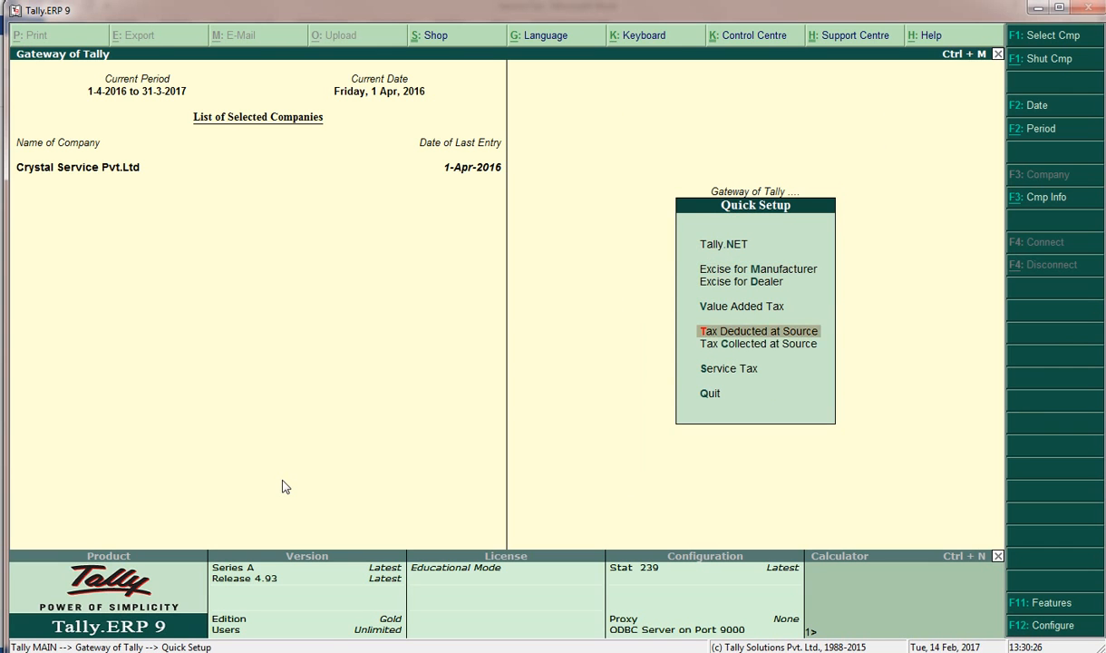
pyautogui.press('Return')
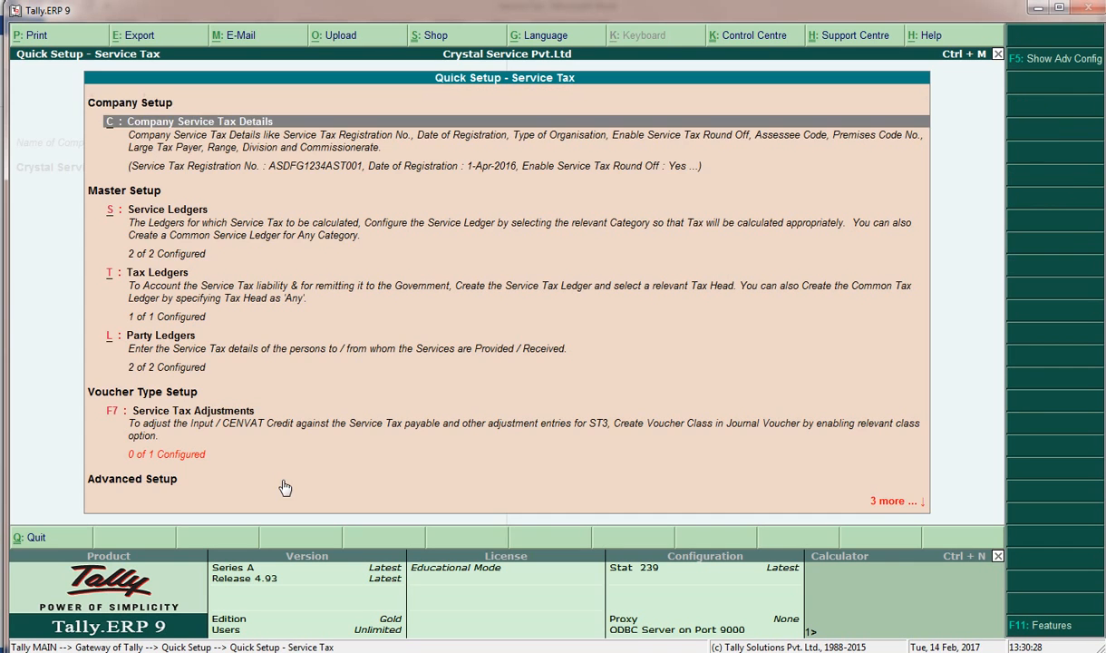
# Open the Tax Rate Details Setup for the service ledgers from the Service Tax quick setup
pyautogui.press('Down')
pyautogui.press('Down')
pyautogui.press('Down')
pyautogui.press('Down')
pyautogui.press('Down')
pyautogui.press('Down')
pyautogui.press('Up')
pyautogui.press('Return')
pyautogui.press('Down')
pyautogui.press('Down')
pyautogui.press('Return')
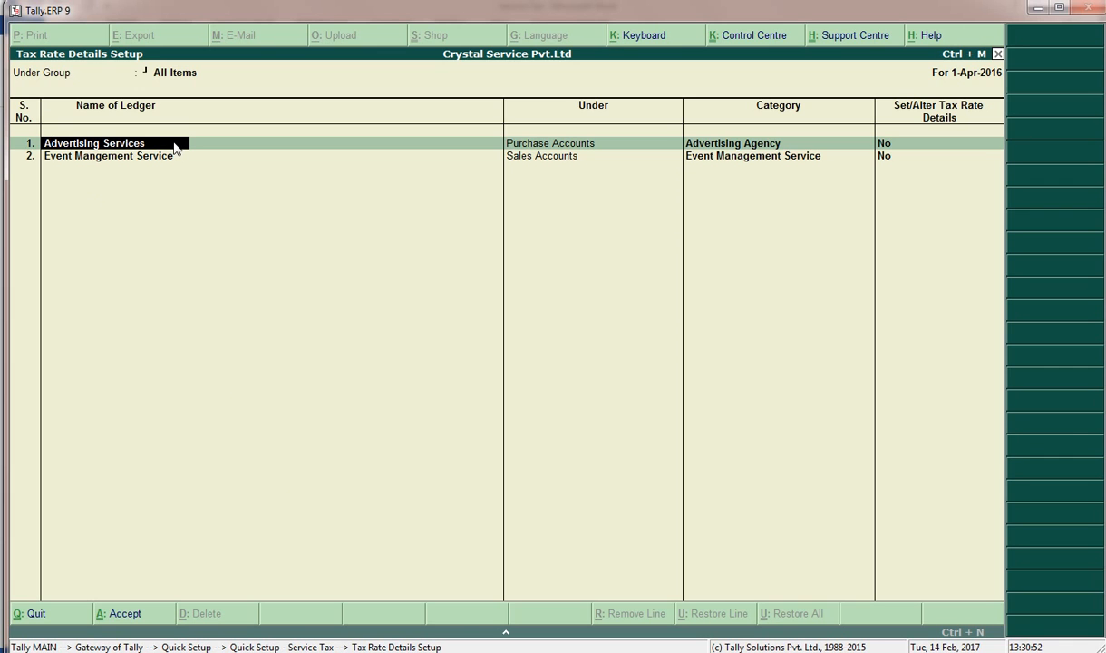
# Set Set/Alter Tax Rate Details to Yes for the Event Mangement Service ledger
pyautogui.click(121, 156)
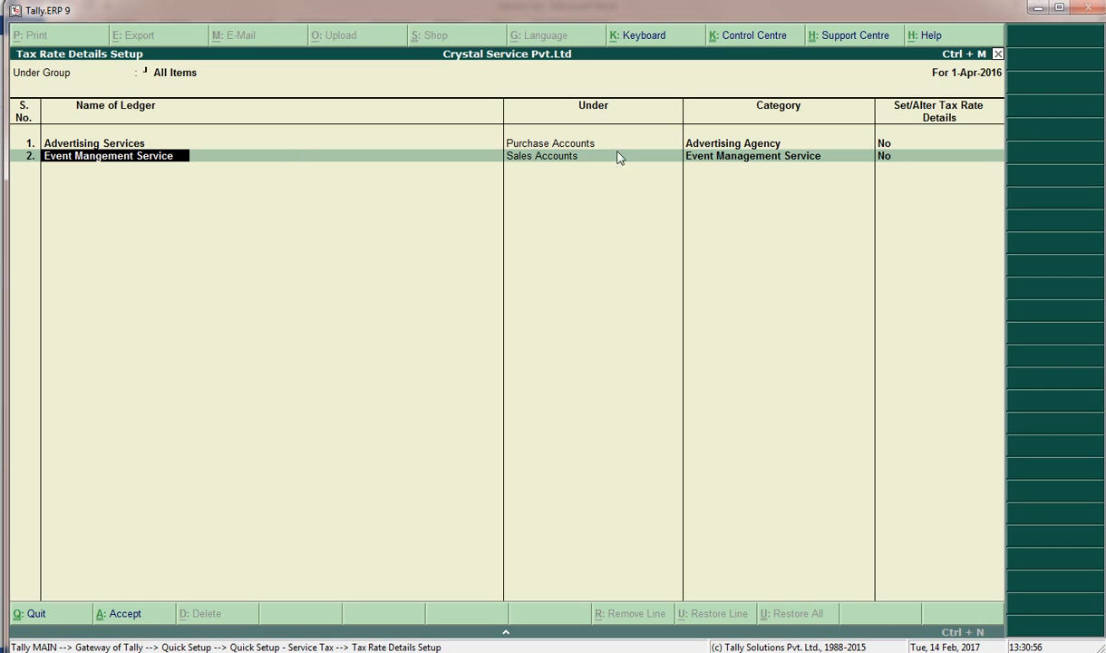
pyautogui.press('Return')
pyautogui.press('Return')
pyautogui.press('Return')
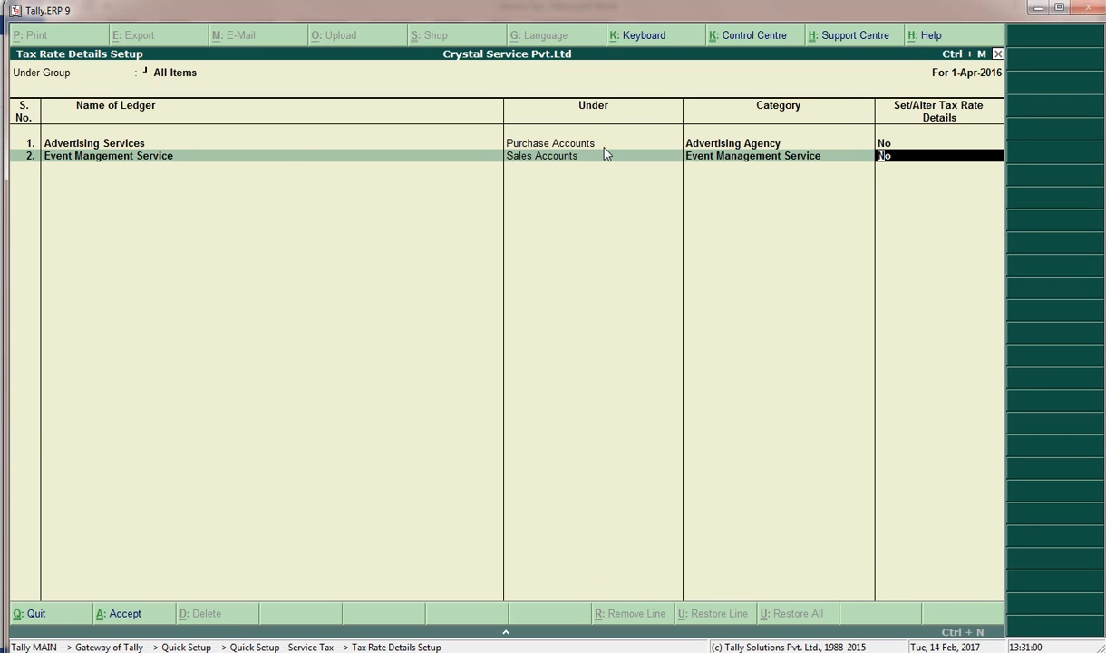
pyautogui.write('y')
pyautogui.press('Return')
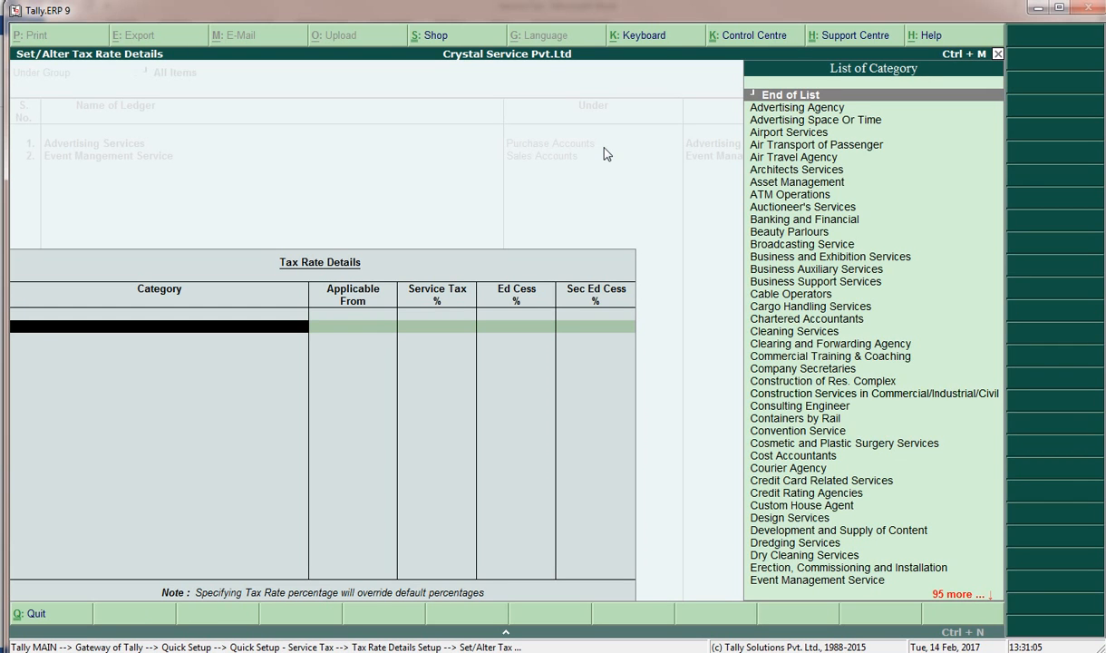
# Add the Event Management Service category to the tax rate details, applicable from 1.4.2016
pyautogui.write('eve')
pyautogui.press('Return')
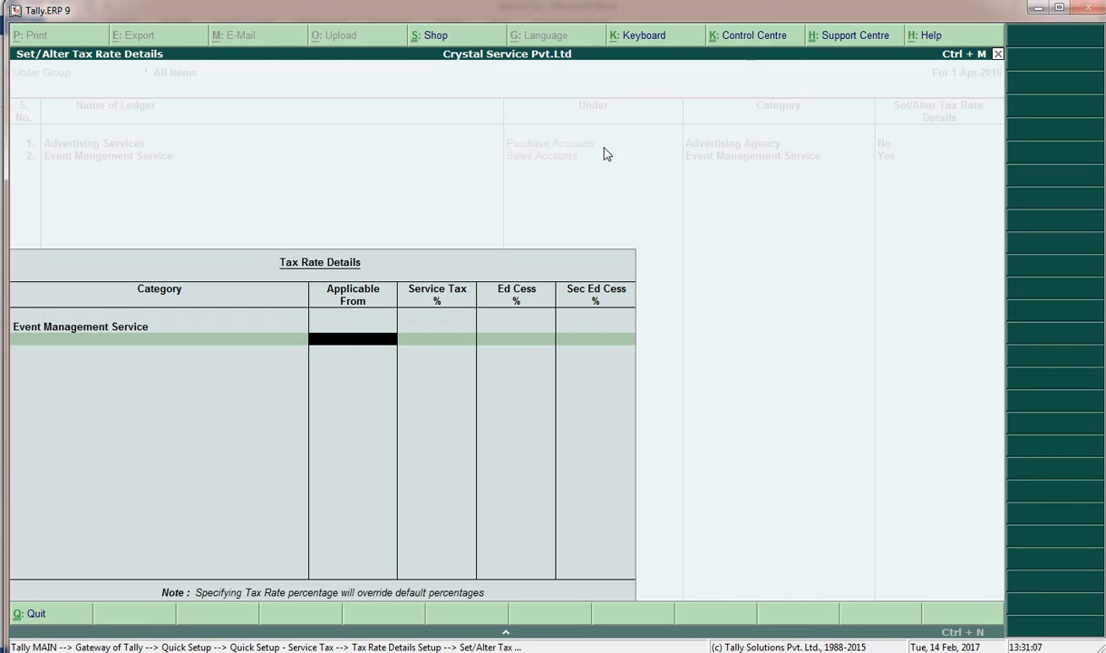
pyautogui.write('1.4.22016')
pyautogui.press('BackSpace')
pyautogui.press('BackSpace')
pyautogui.press('BackSpace')
pyautogui.press('BackSpace')
pyautogui.write('016')
pyautogui.press('Return')
# Set the category's Service Tax to 15% with Ed Cess and Sec Ed Cess at 0%, and save the tax rate setup
pyautogui.write('15')
pyautogui.press('Return')
pyautogui.write('0')
pyautogui.press('Return')
pyautogui.write('0')
pyautogui.press('Return')
pyautogui.press('Return')
pyautogui.press('Return')
pyautogui.press('Return')
pyautogui.press('Escape')
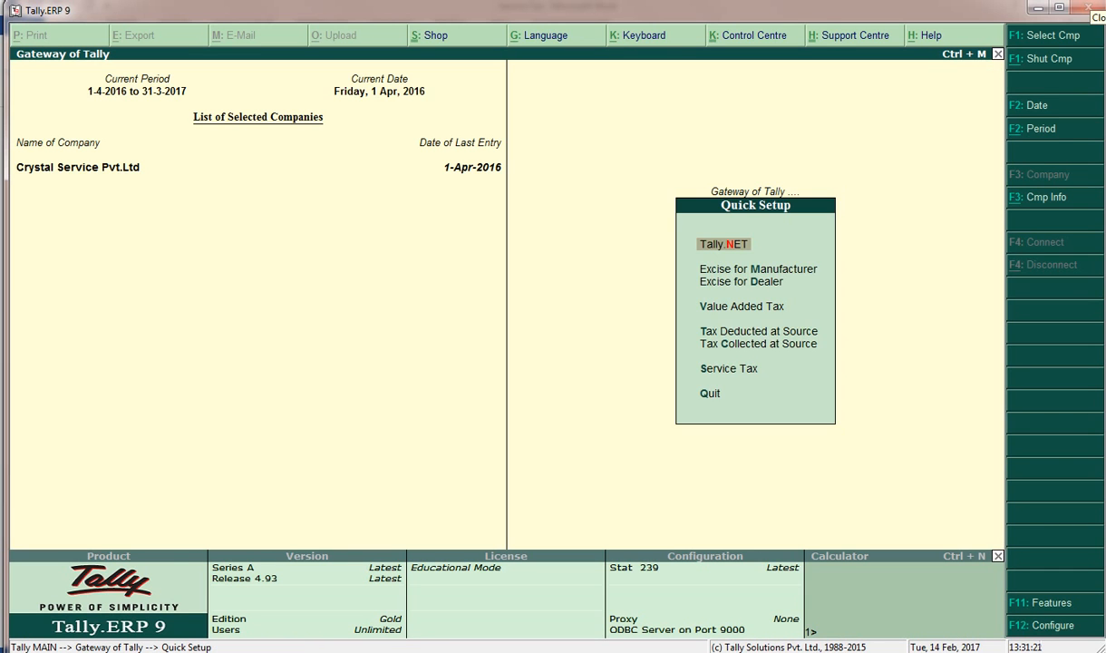
# Start a sales voucher and enter si-456 as its reference, checking the sale invoice number in the Word document
pyautogui.press('Escape')
pyautogui.press('v')
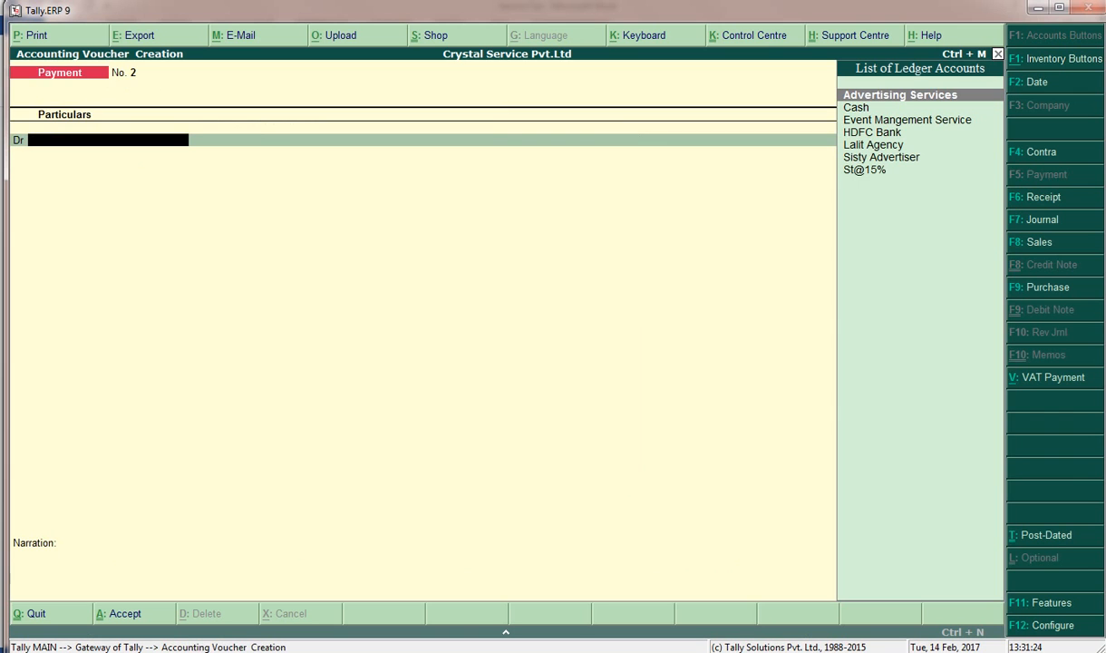
pyautogui.press('F8')
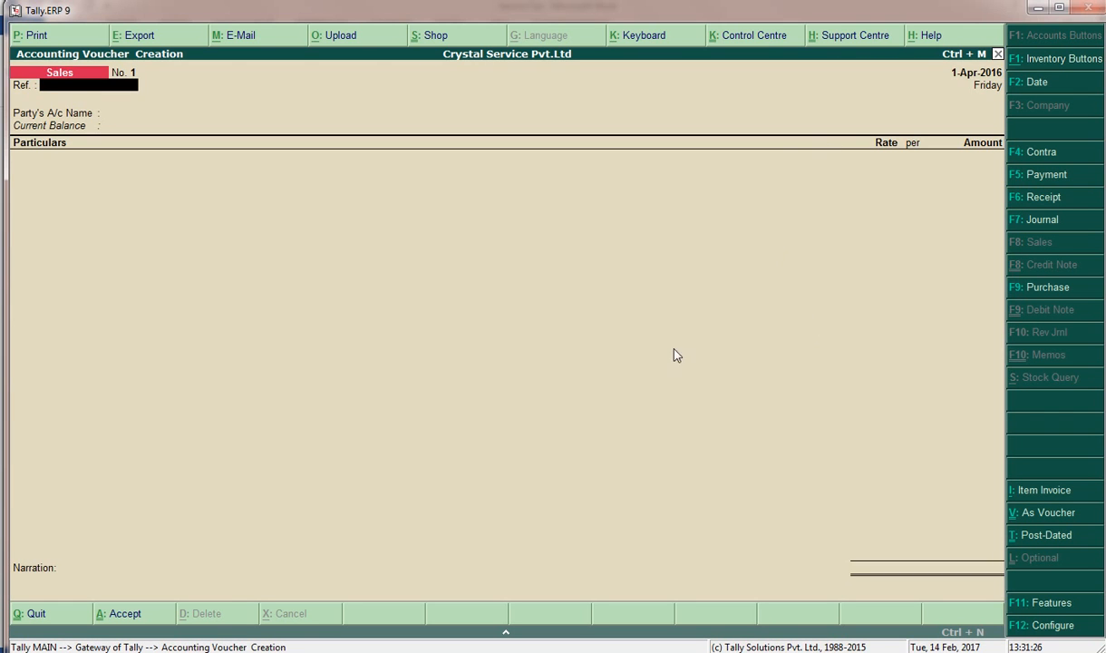
pyautogui.click(238, 651)
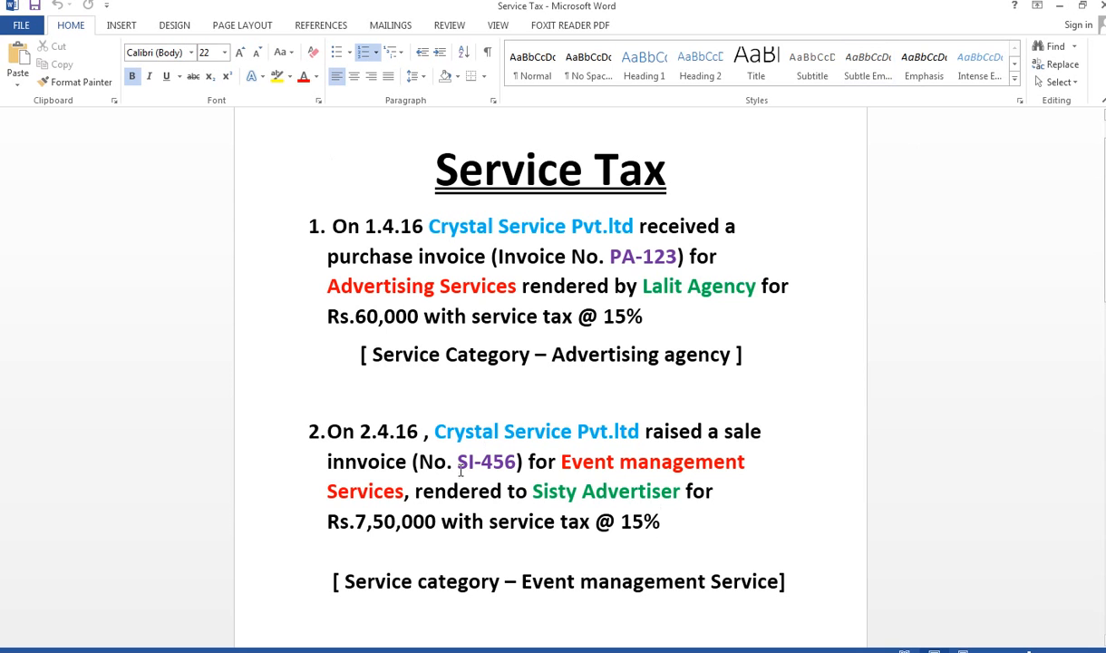
pyautogui.moveTo(458, 463); pyautogui.dragTo(498, 476)
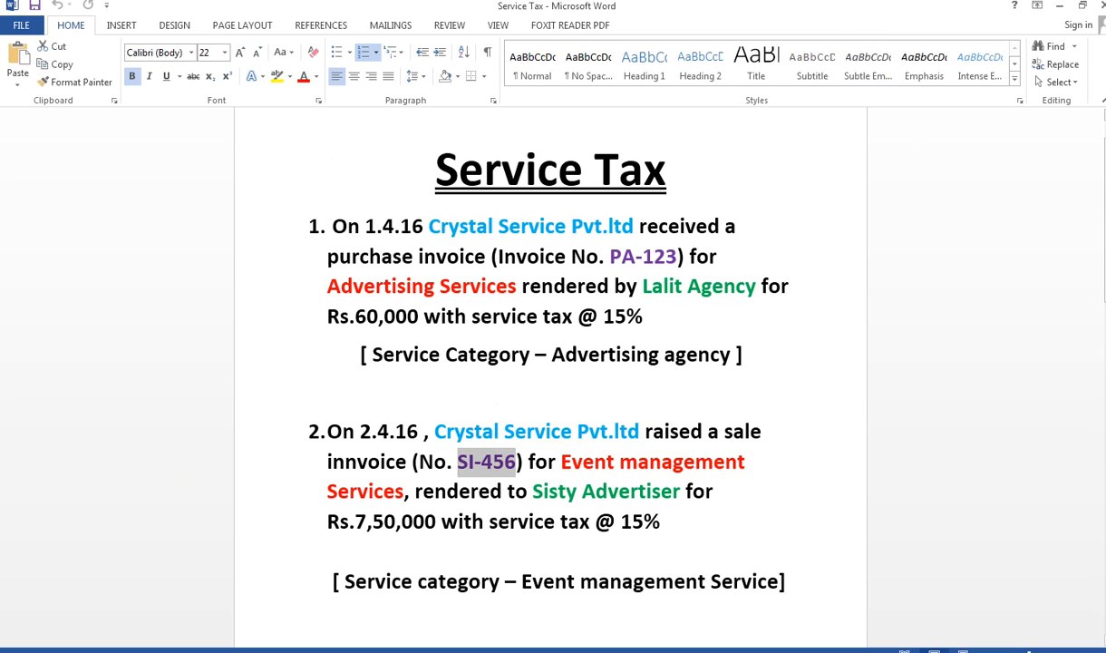
pyautogui.hotkey('alt', 'Tab')
pyautogui.write('si-456')
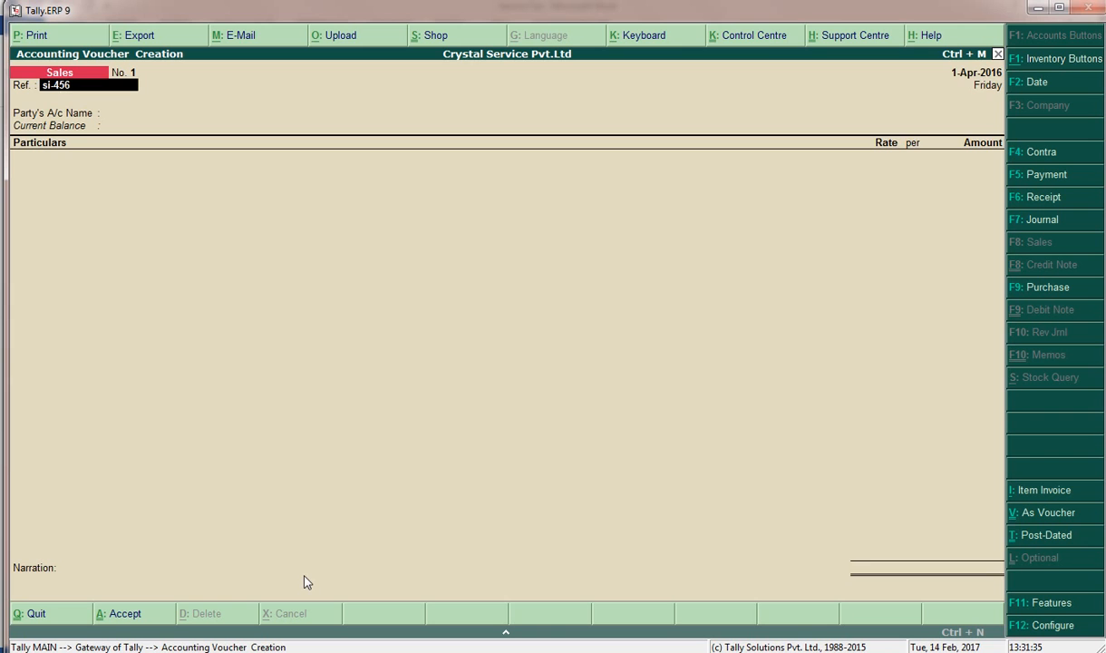
pyautogui.press('Return')
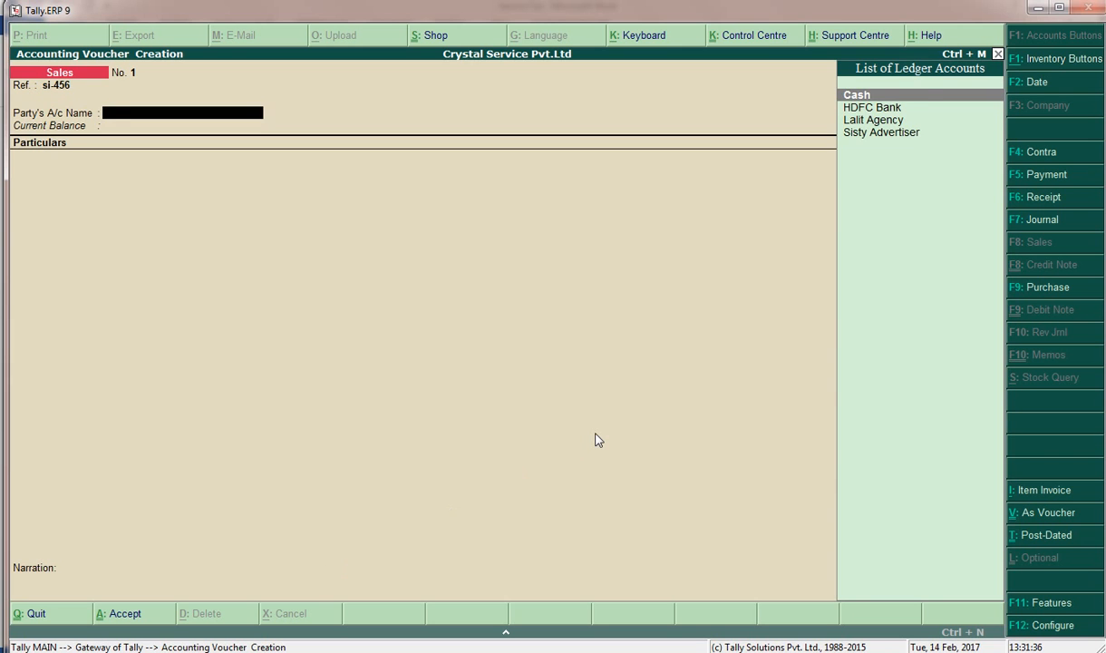
# Choose Sisty Advertiser as the sales voucher's party and accept the party details with the despatch and order fields empty
pyautogui.write('S')
pyautogui.press('Return')
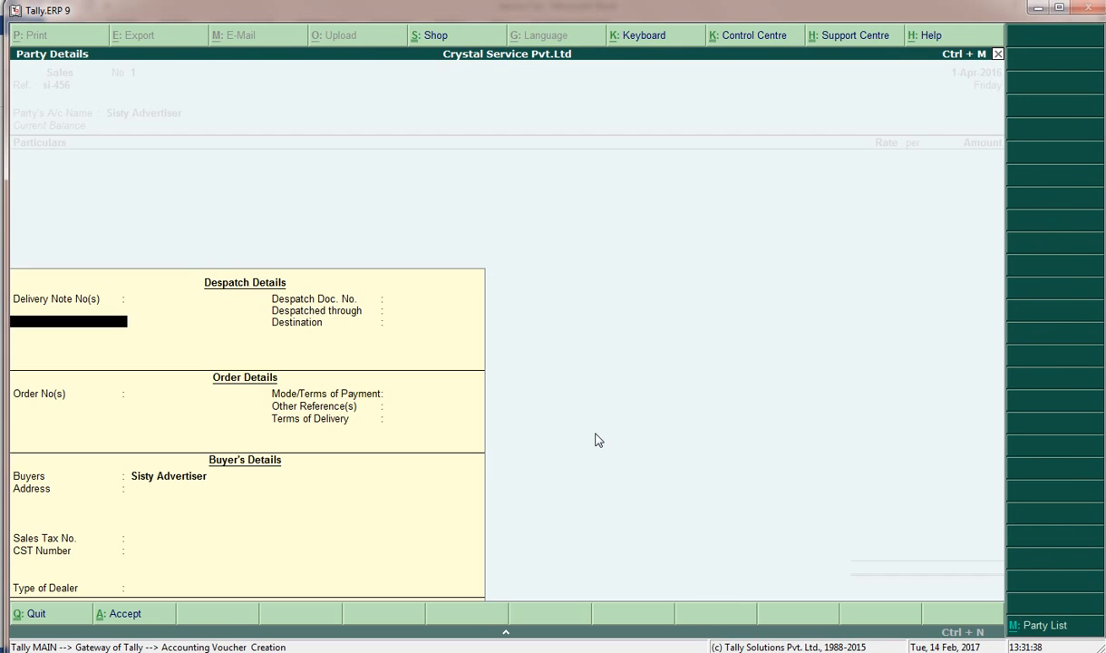
pyautogui.hotkey('ctrl', 'a')
# Add the Event Mangement Service ledger with a New Ref service tax entry and a service amount of 7,50,000
pyautogui.write('Eve')
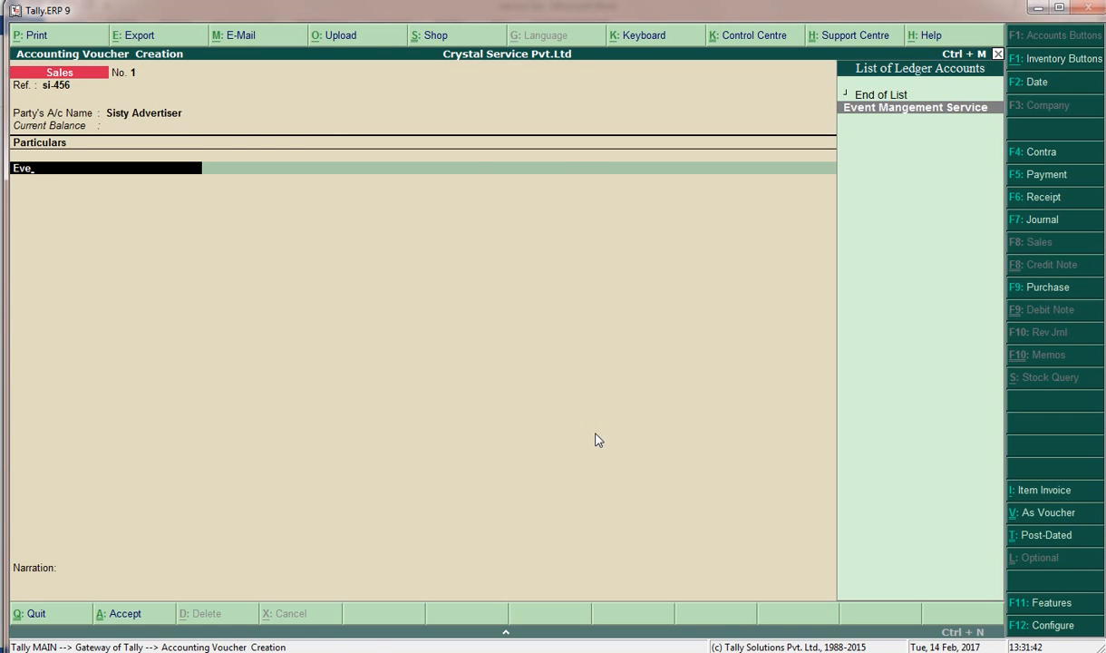
pyautogui.press('Return')
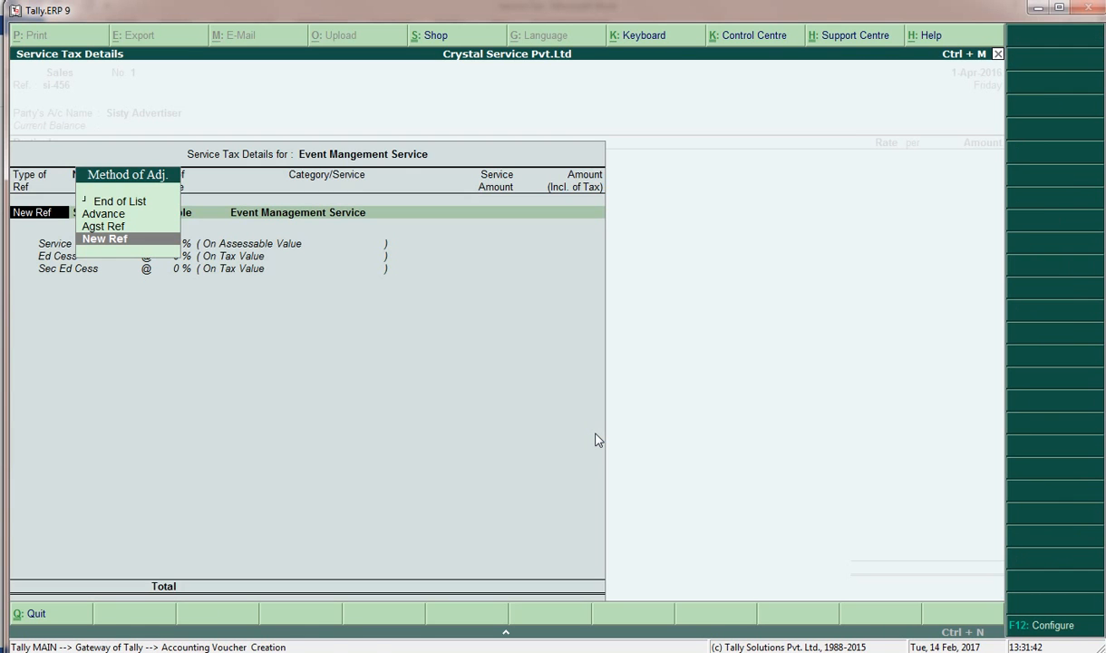
pyautogui.press('Return')
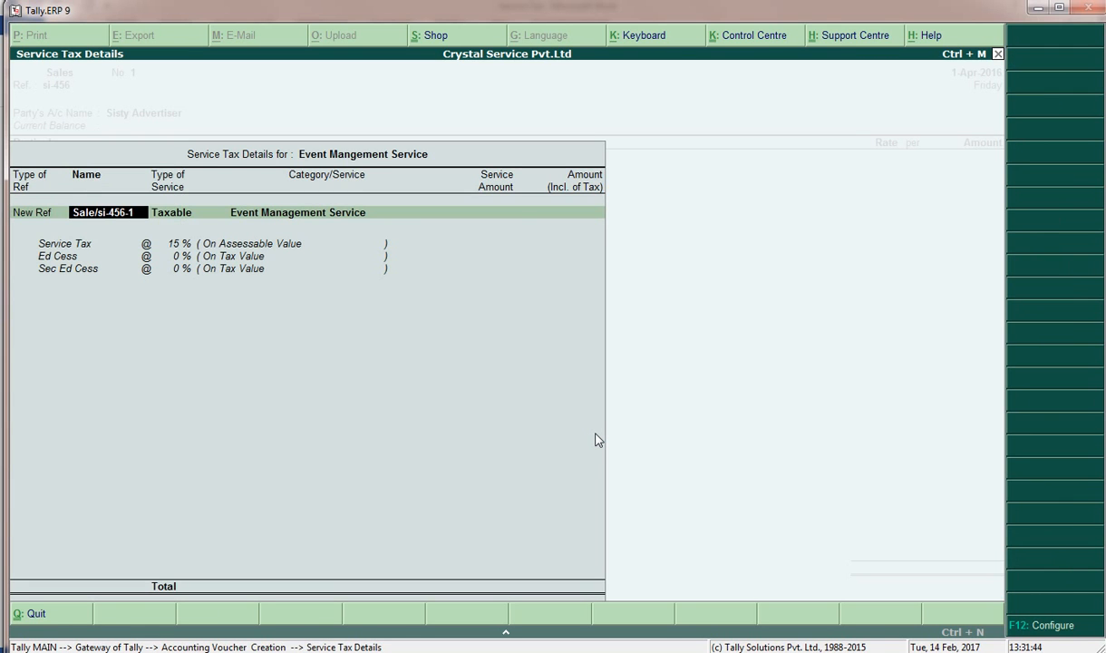
pyautogui.press('Return')
pyautogui.write('750000')
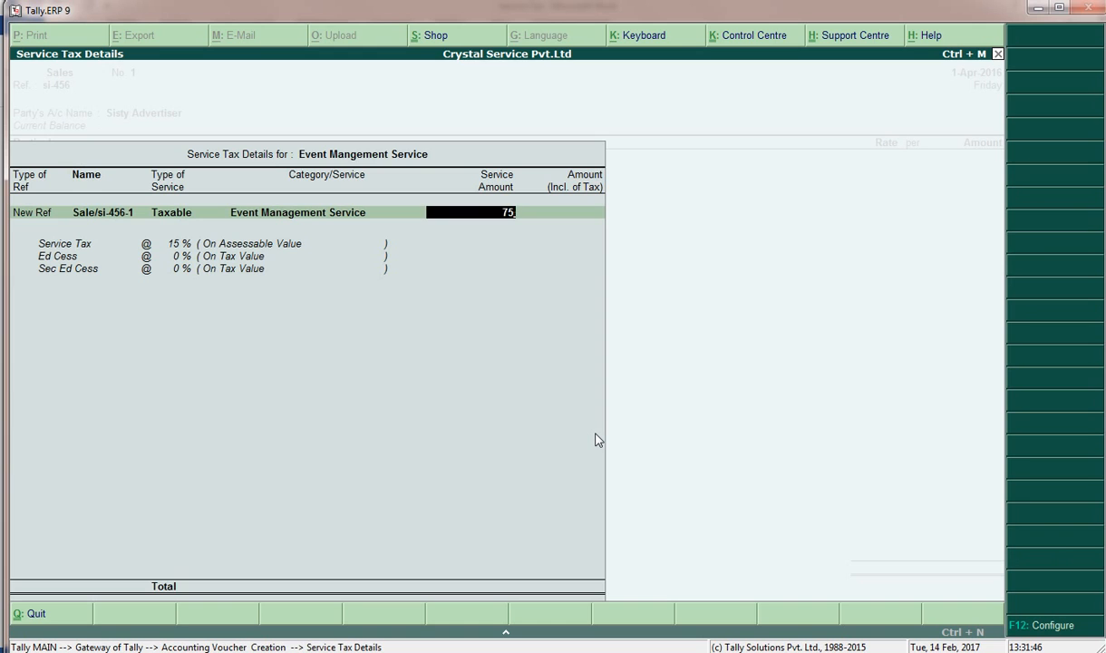
pyautogui.press('Return')
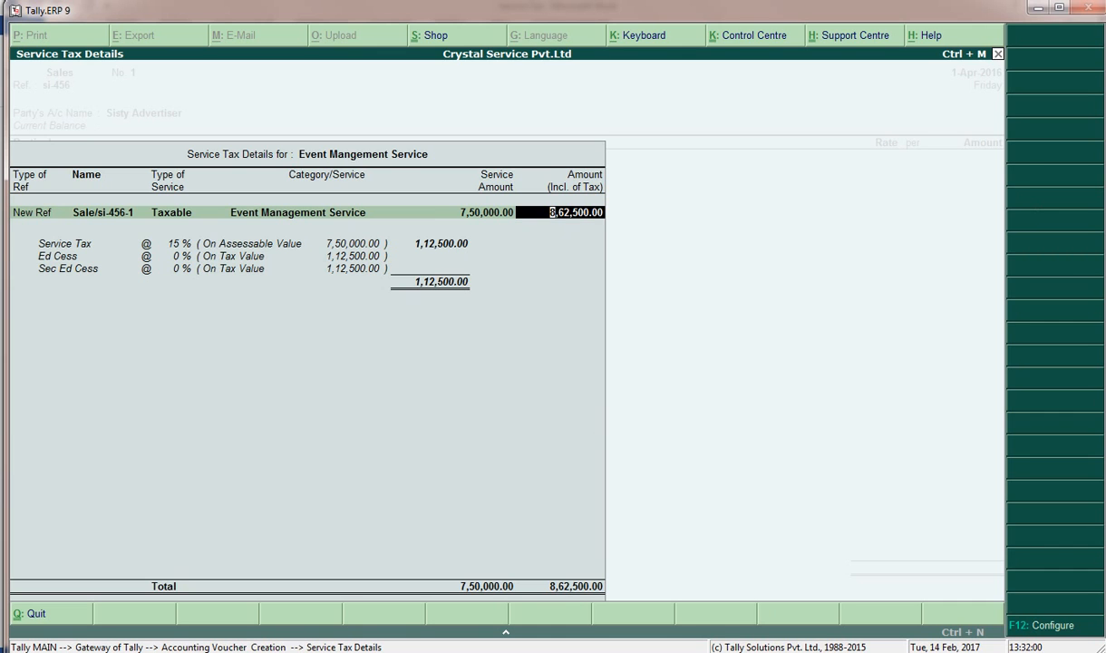
pyautogui.press('Return')
pyautogui.press('Return')
pyautogui.press('Return')
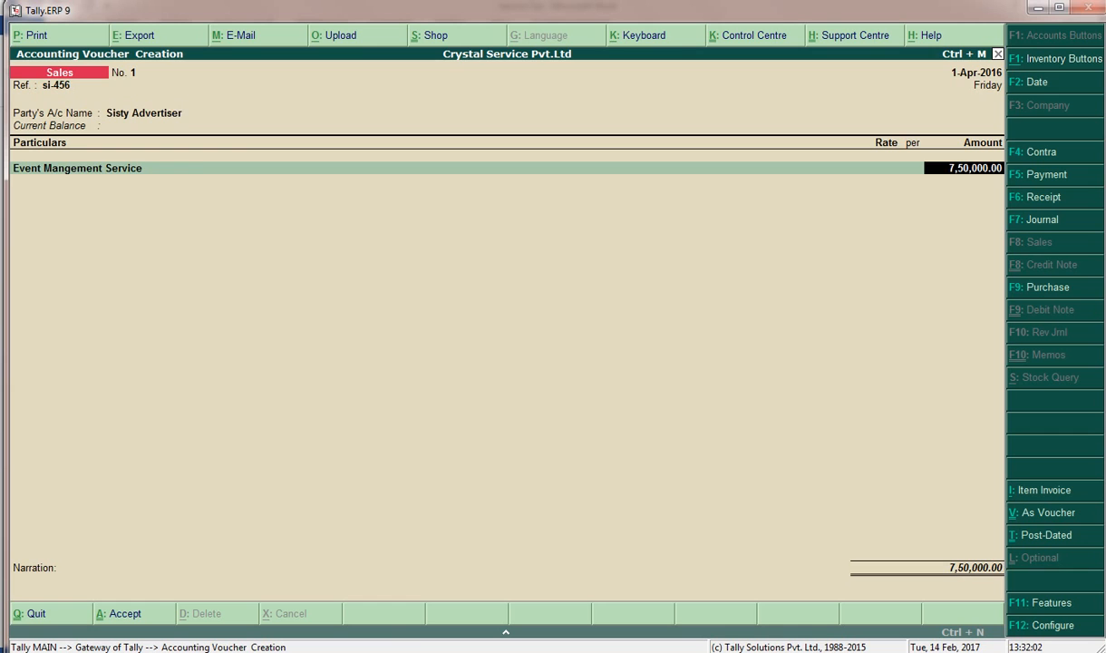
# Add the St@15% tax ledger to the sales voucher with its calculated amount
pyautogui.press('Return')
pyautogui.write('St')
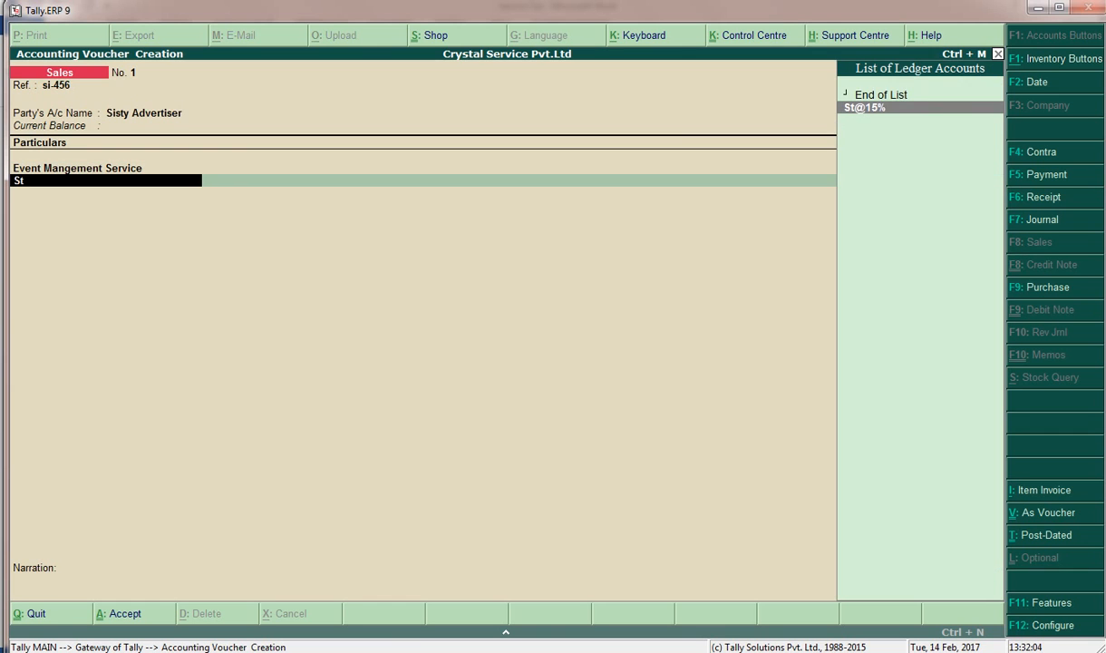
pyautogui.press('Return')
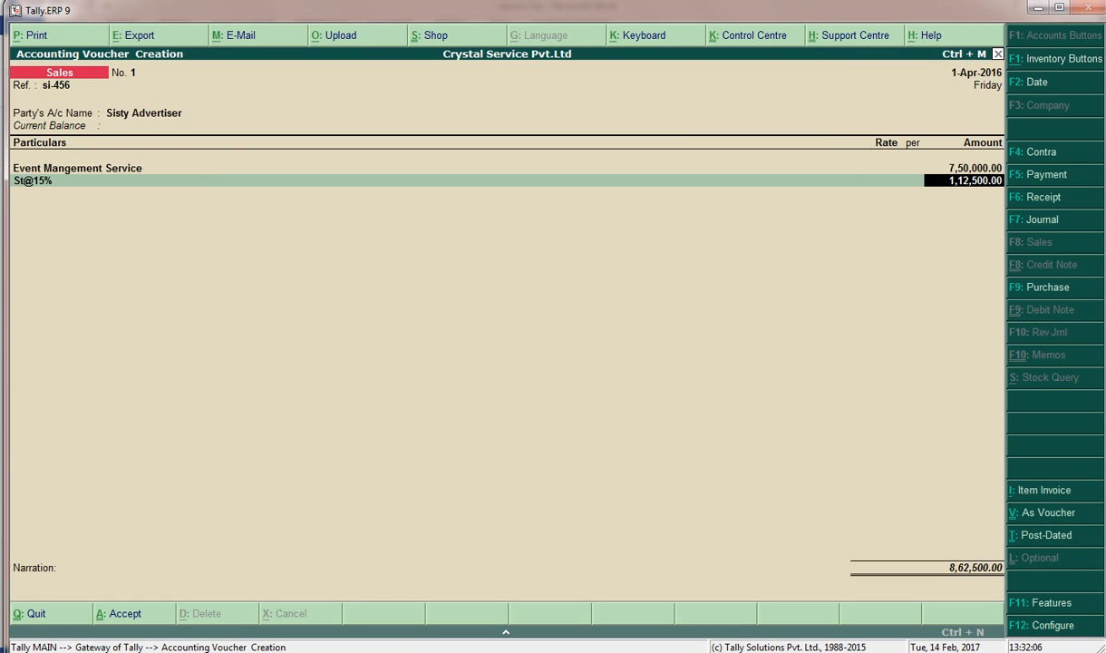
pyautogui.press('Return')
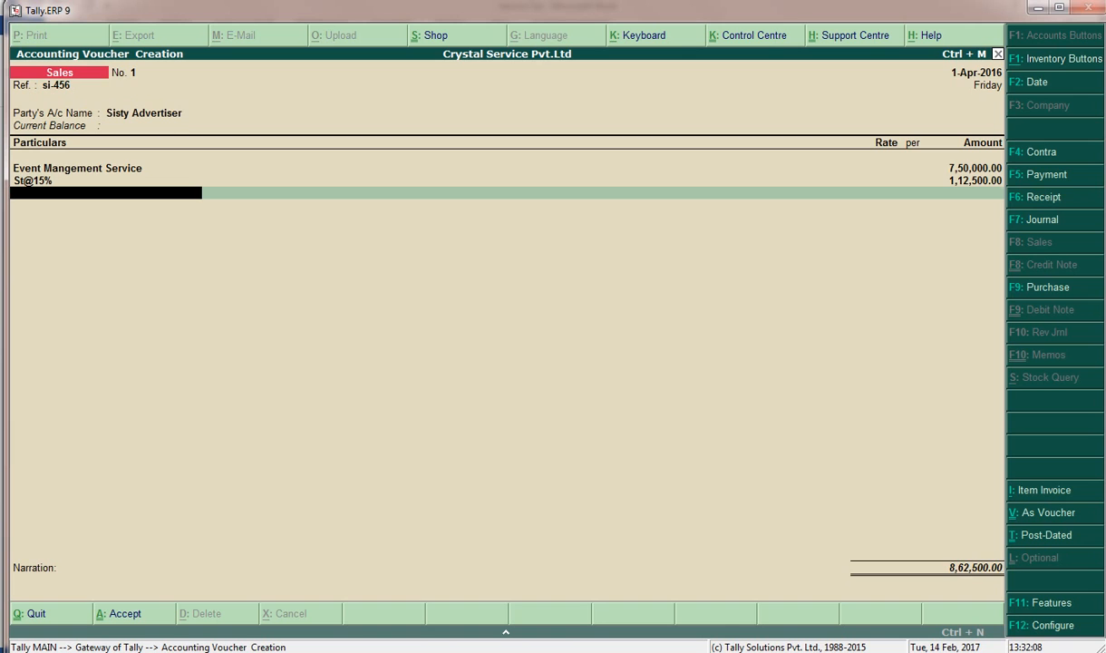
# Record the bill as a New Ref named Si-456 for Sisty Advertiser and save the sales voucher
pyautogui.press('Return')
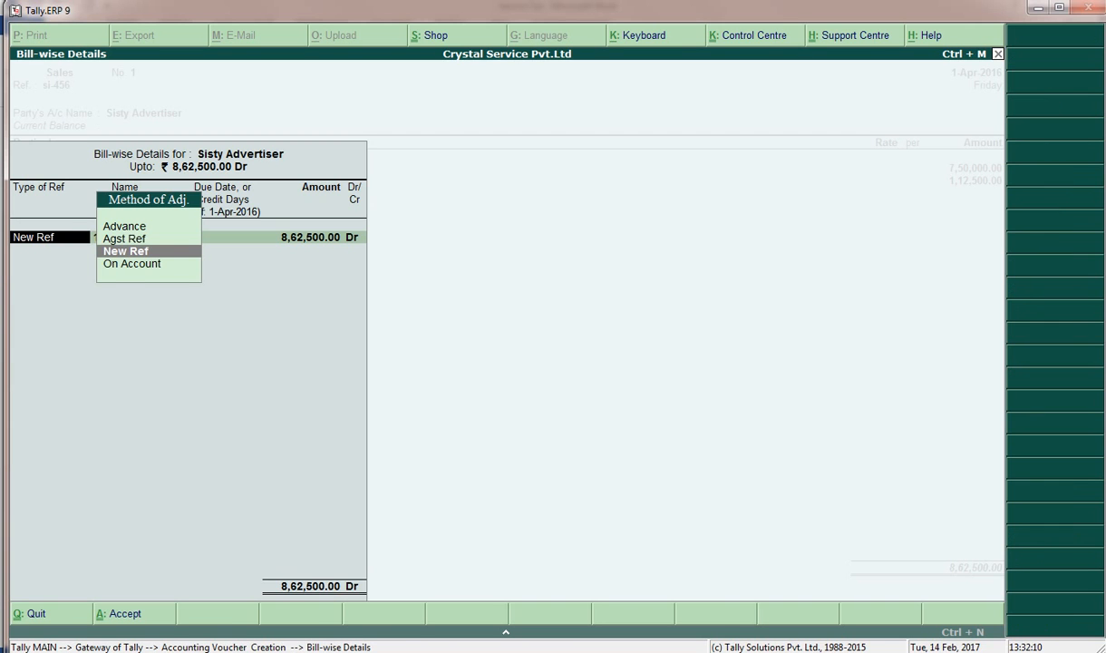
pyautogui.press('Return')
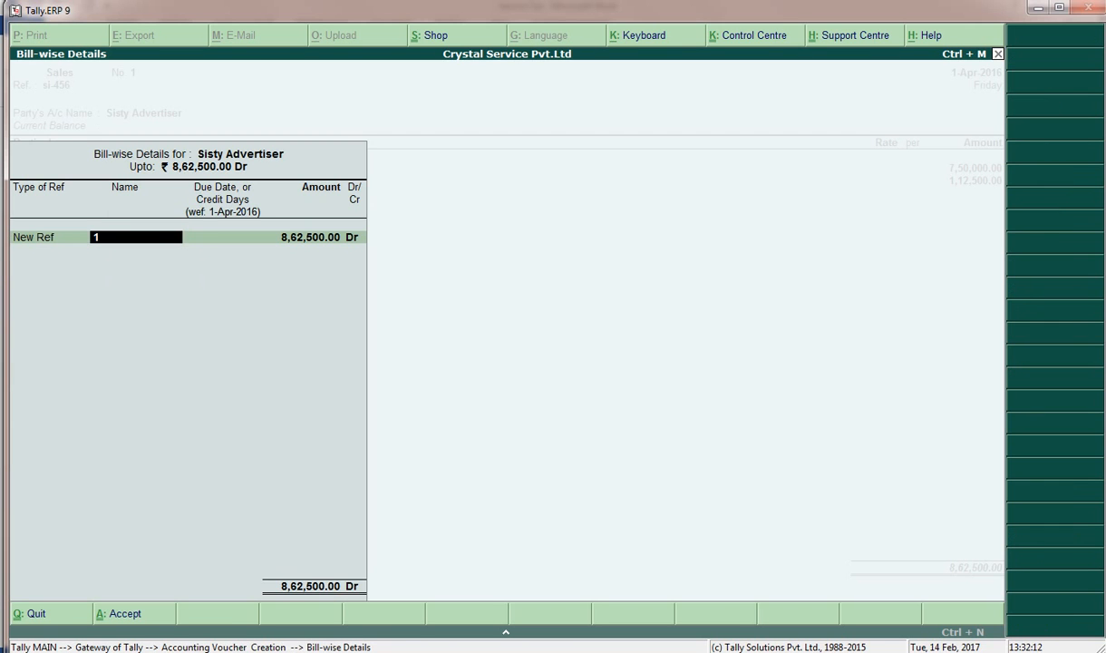
pyautogui.write('Sis')
pyautogui.press('BackSpace')
pyautogui.press('BackSpace')
pyautogui.write('Si-456')
pyautogui.press('Return')
pyautogui.press('Return')
pyautogui.press('Return')
pyautogui.press('Return')
pyautogui.press('Return')
pyautogui.press('Return')
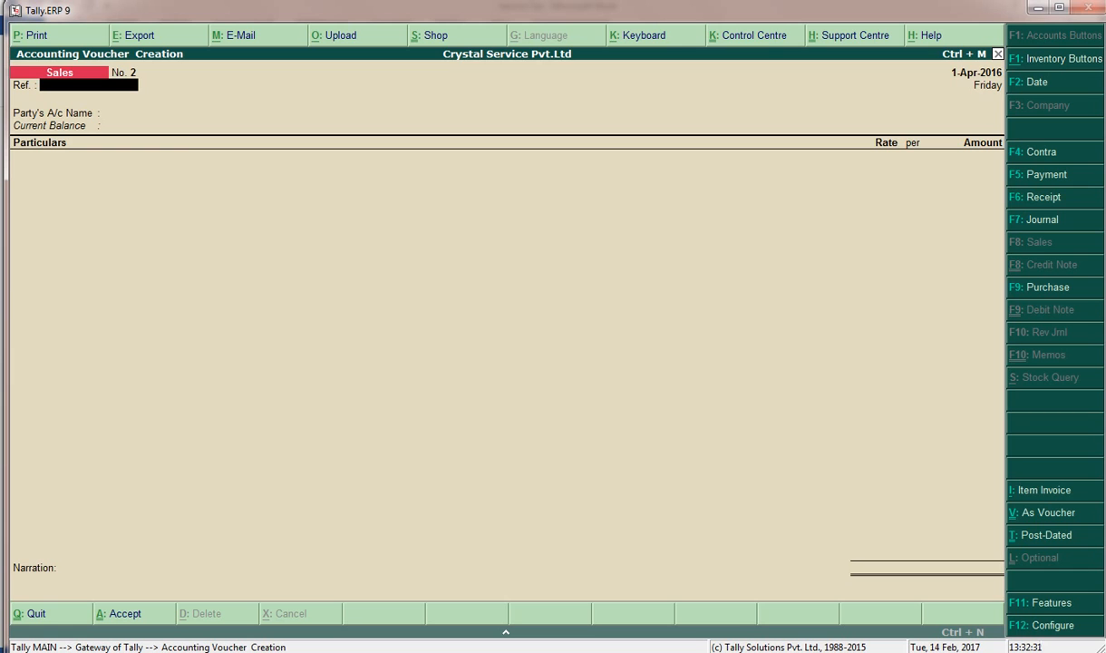
# Start a receipt voucher and credit the Sisty Advertiser ledger
pyautogui.press('F6')
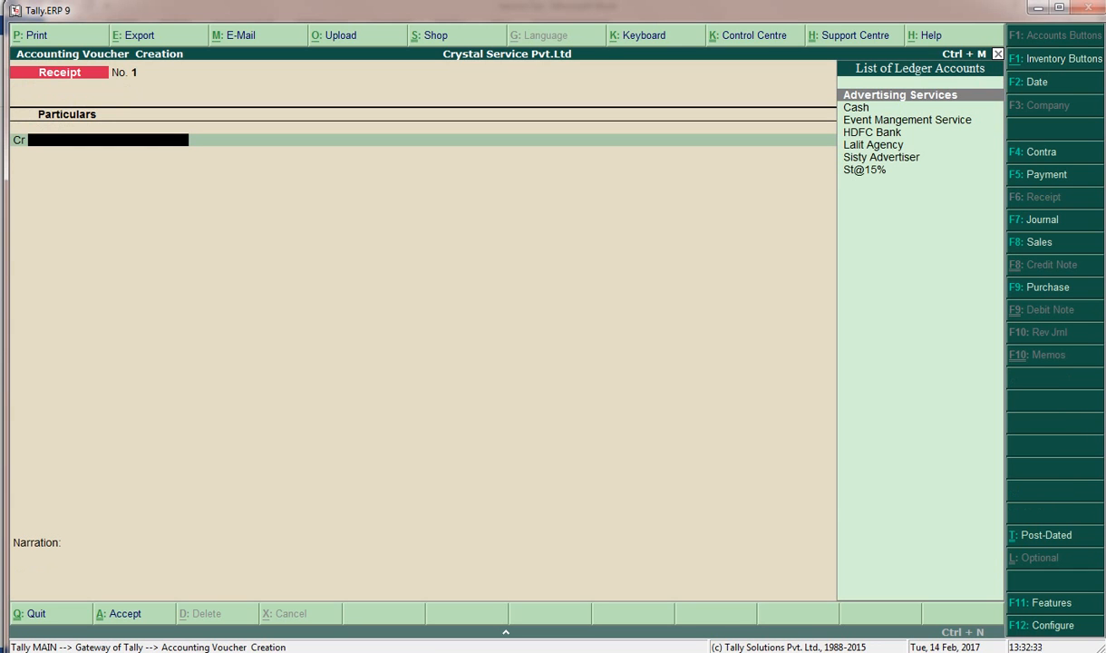
pyautogui.press('Down')
pyautogui.press('Down')
pyautogui.press('Down')
pyautogui.press('Down')
pyautogui.press('Down')
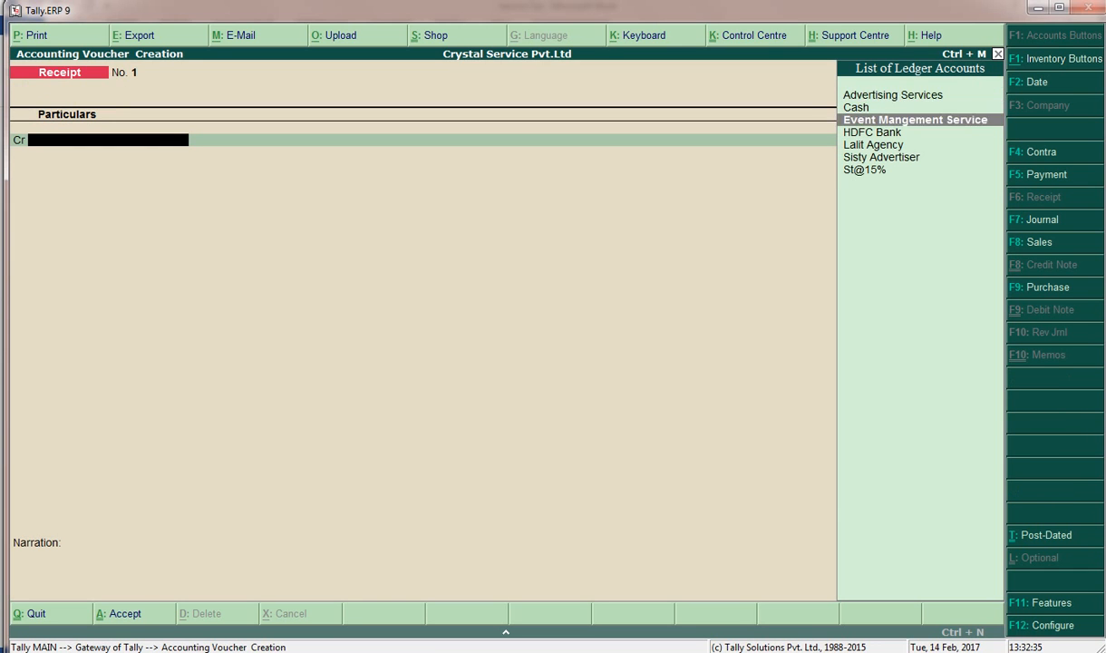
pyautogui.press('Return')
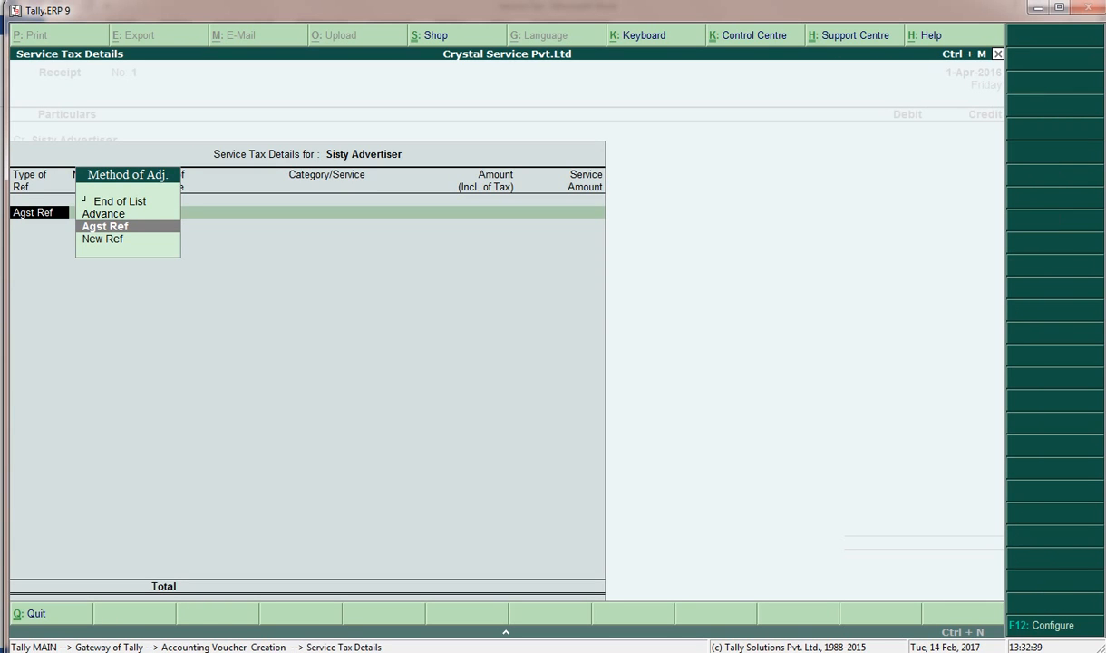
pyautogui.press('Return')
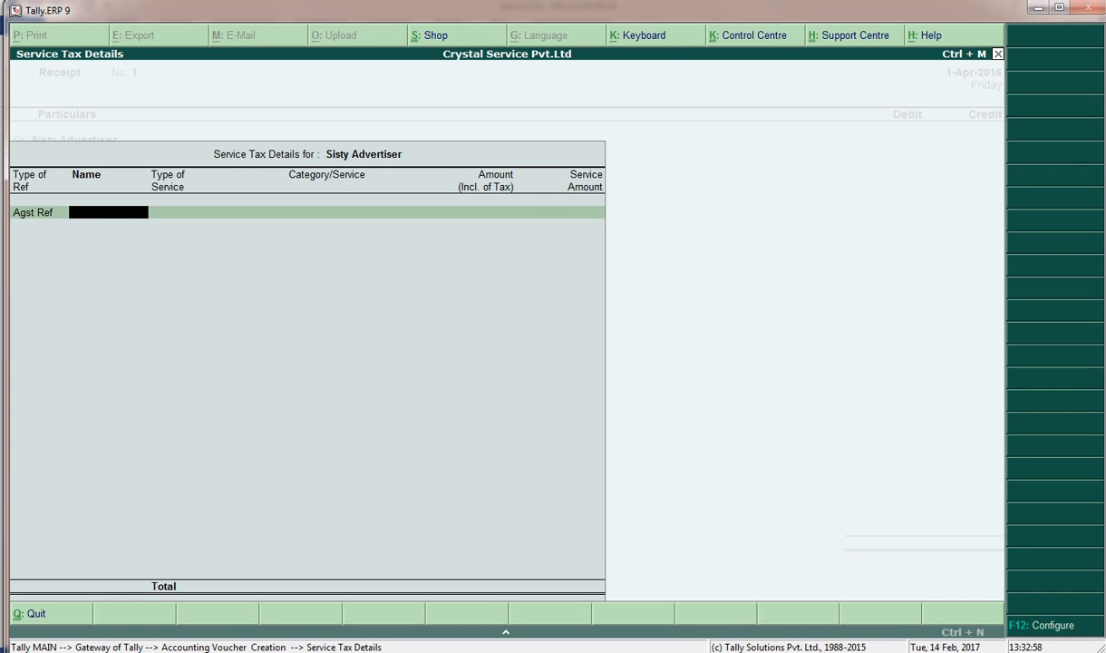
pyautogui.press('Escape')
pyautogui.press('Return')
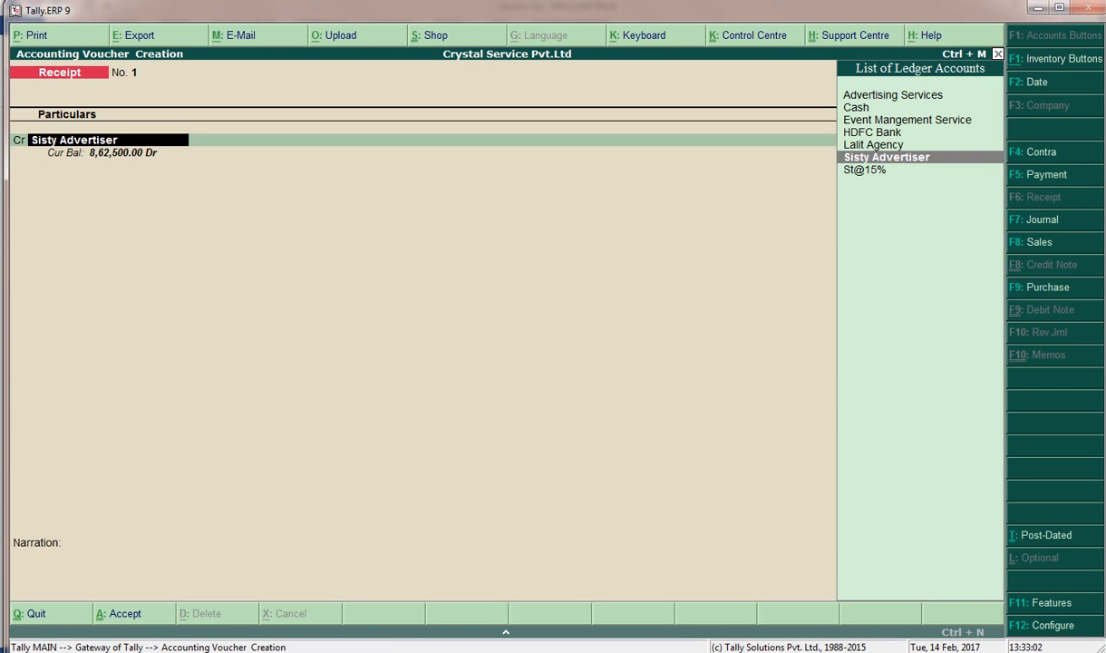
# End the service tax details for Sisty Advertiser without a reference and enter a credit amount of 8,62,500
pyautogui.press('Return')
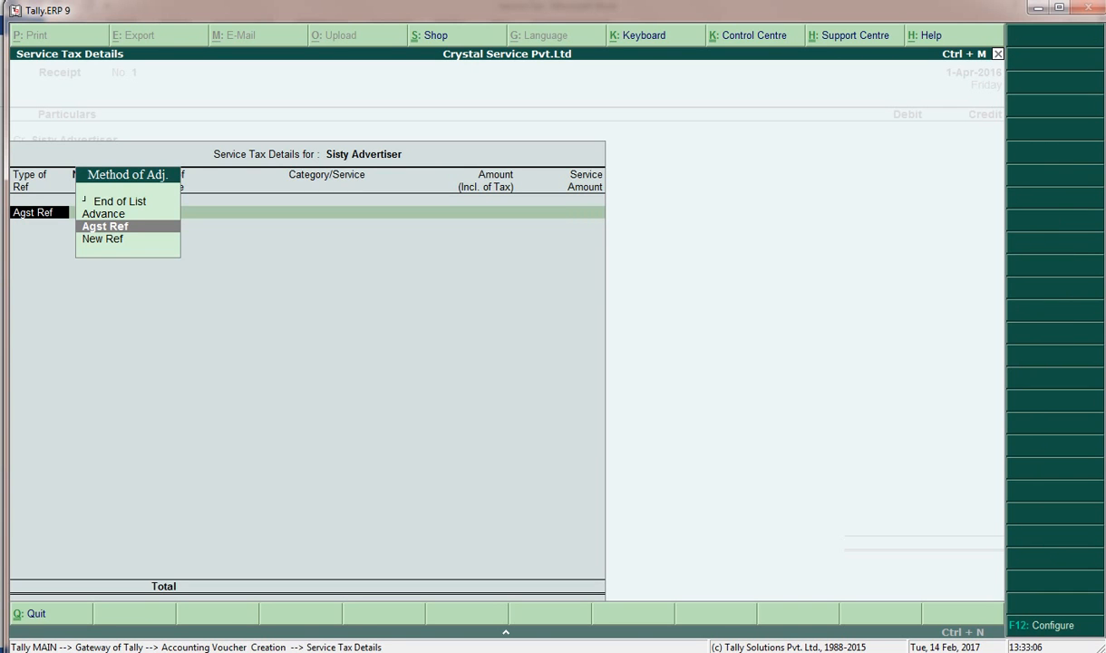
pyautogui.press('Up')
pyautogui.press('Up')
pyautogui.press('Return')
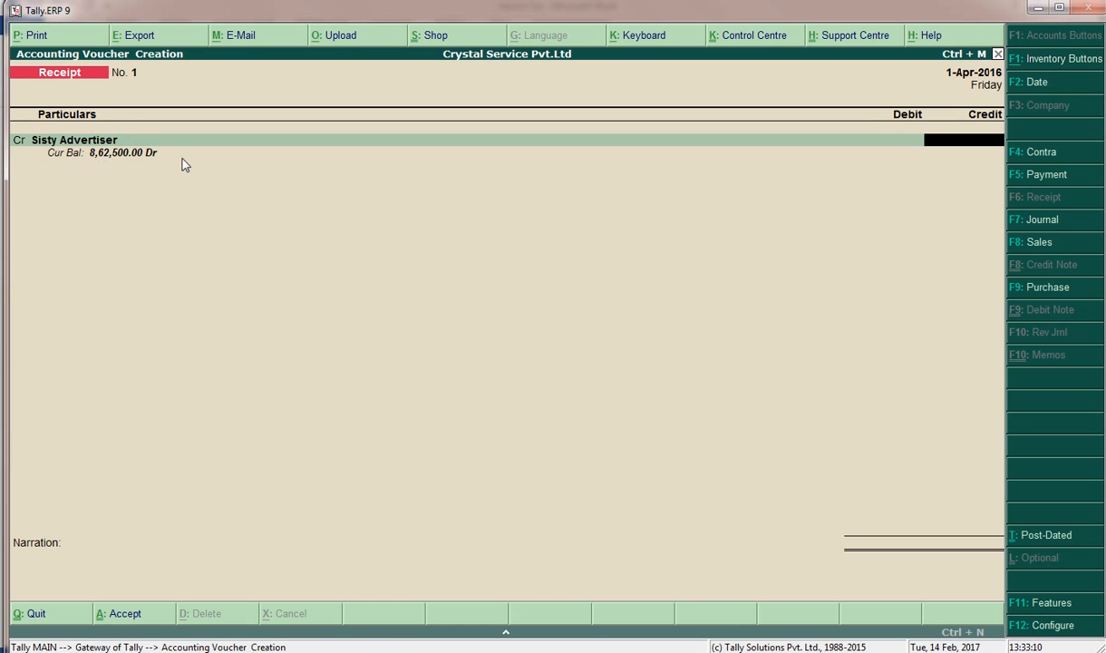
pyautogui.write('8,62,500')
pyautogui.press('Return')
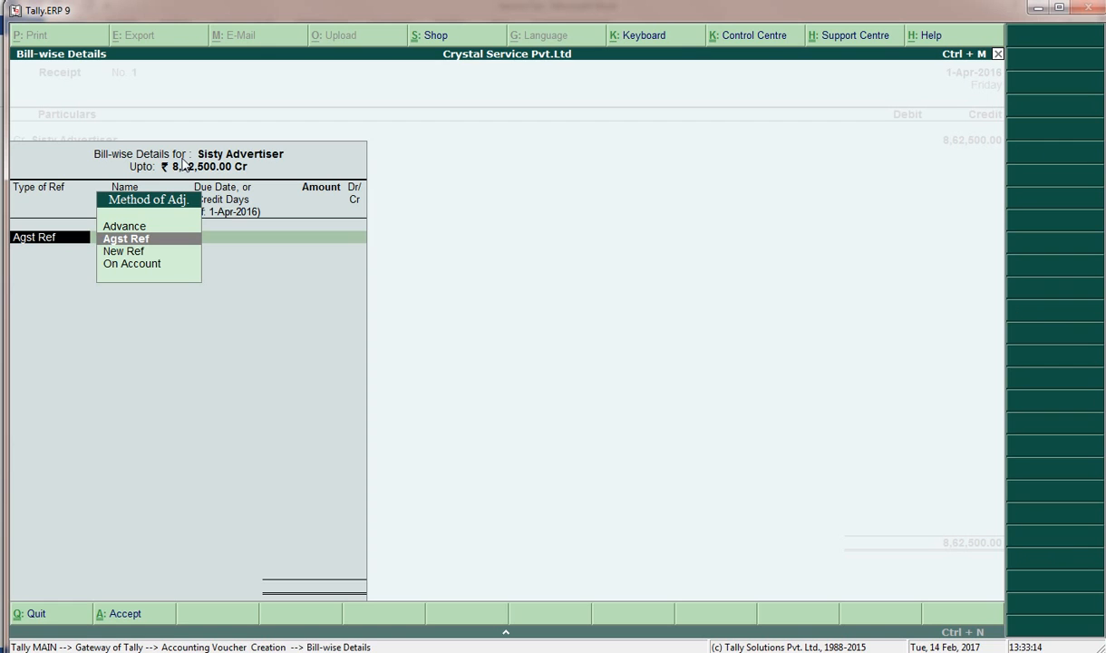
# Allocate the full credit amount of Sisty Advertiser as Agst Ref to bill Si-456
pyautogui.press('Return')
pyautogui.press('Return')
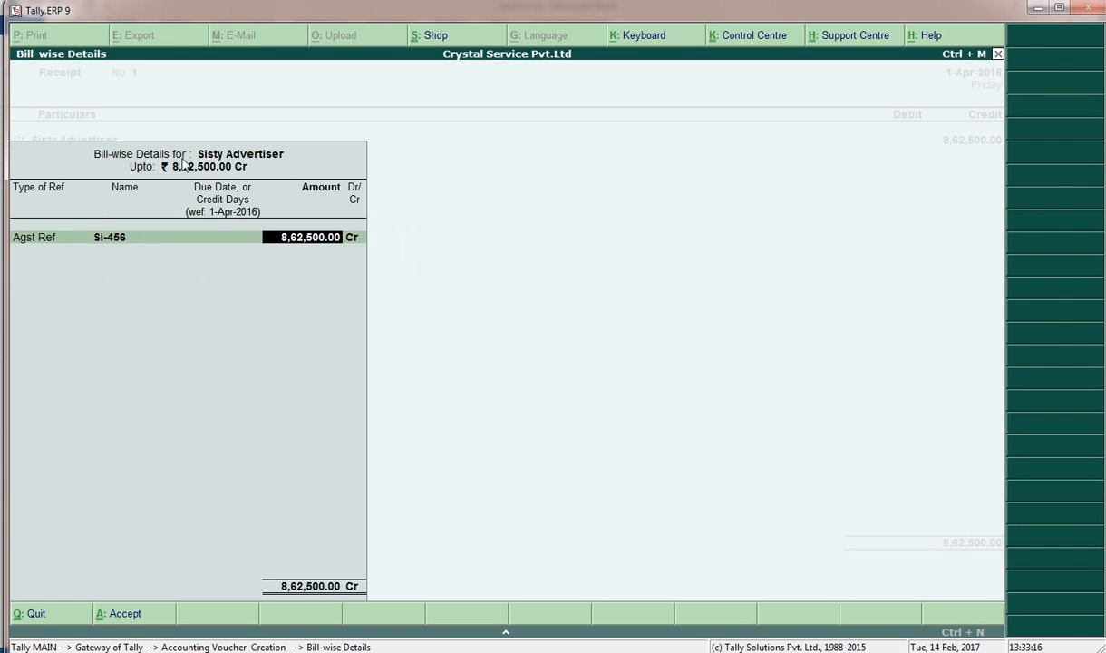
pyautogui.press('Return')
pyautogui.press('Return')
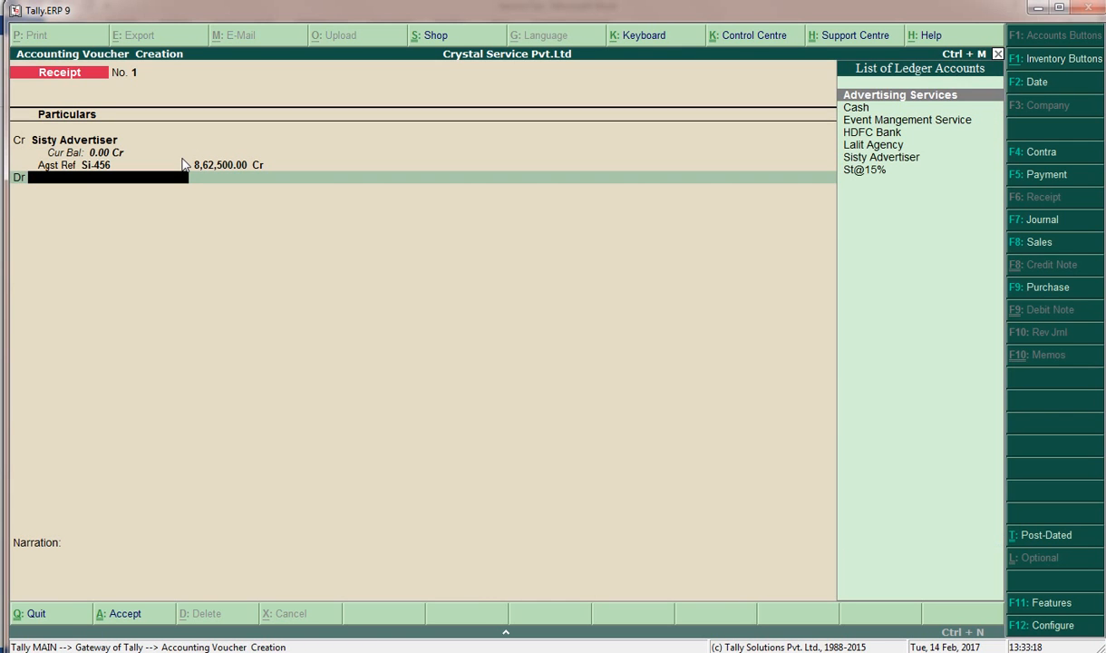
# Debit HDFC Bank with the full receipt amount, save the receipt voucher and leave voucher entry
pyautogui.write('hdf')
pyautogui.press('Return')
pyautogui.press('Return')
pyautogui.hotkey('ctrl', 'a')
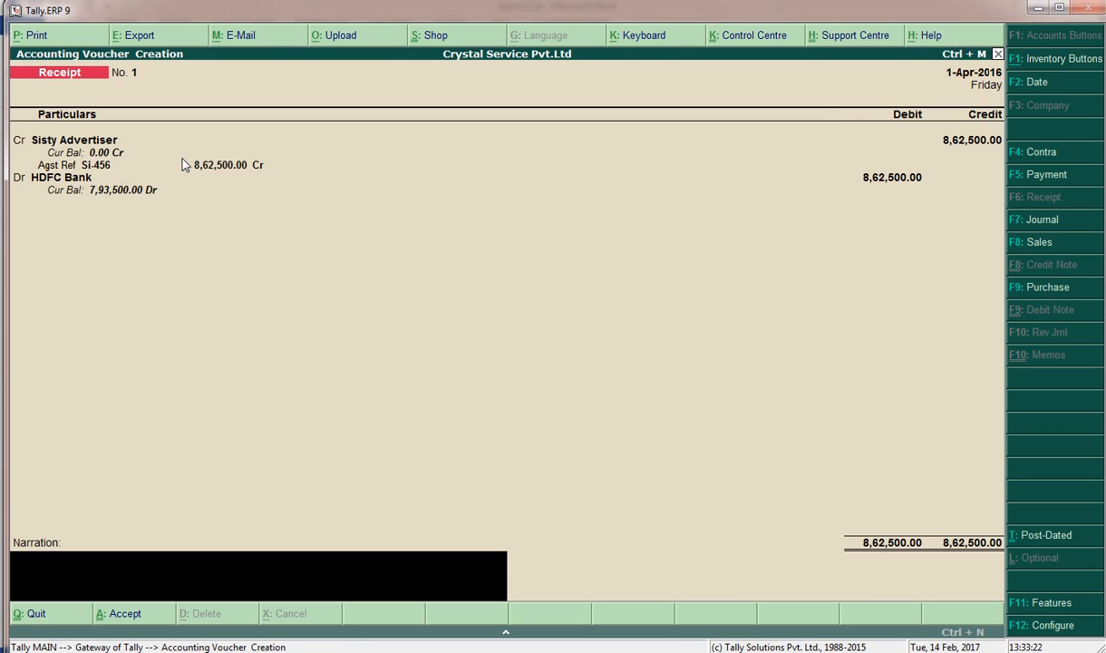
pyautogui.press('pageup')
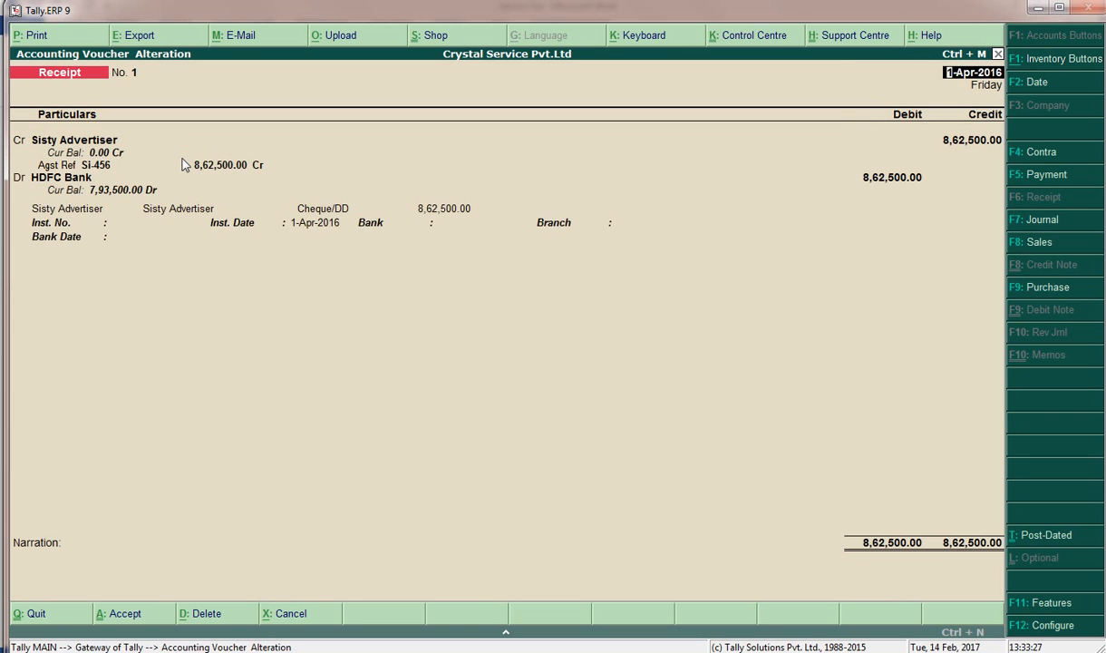
pyautogui.press('pagedown')
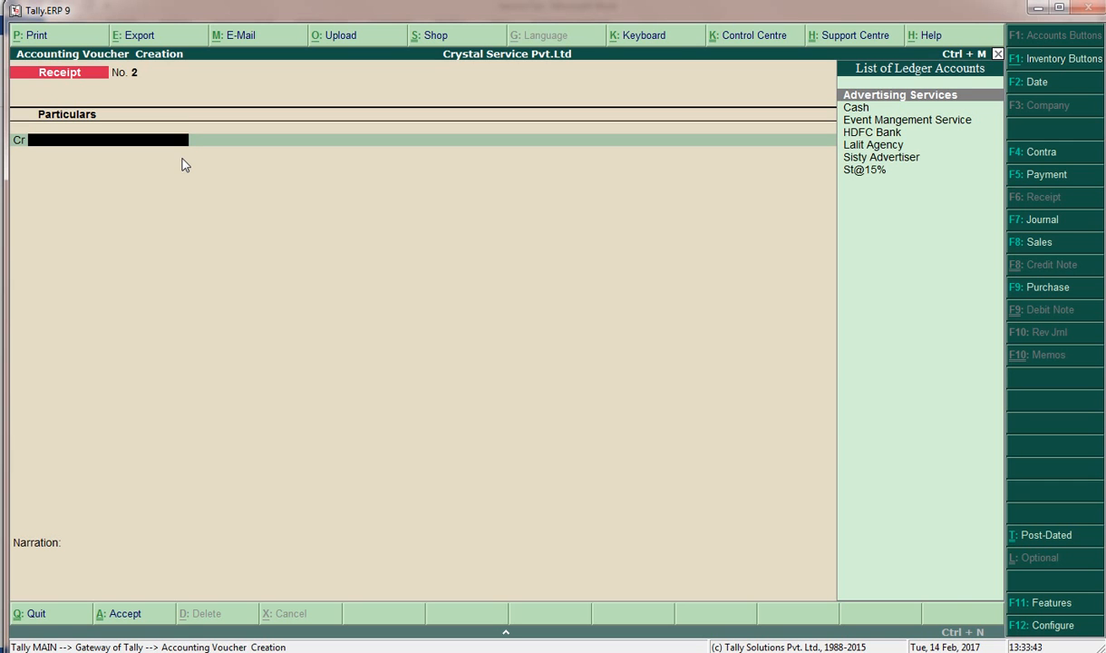
pyautogui.press('Escape')
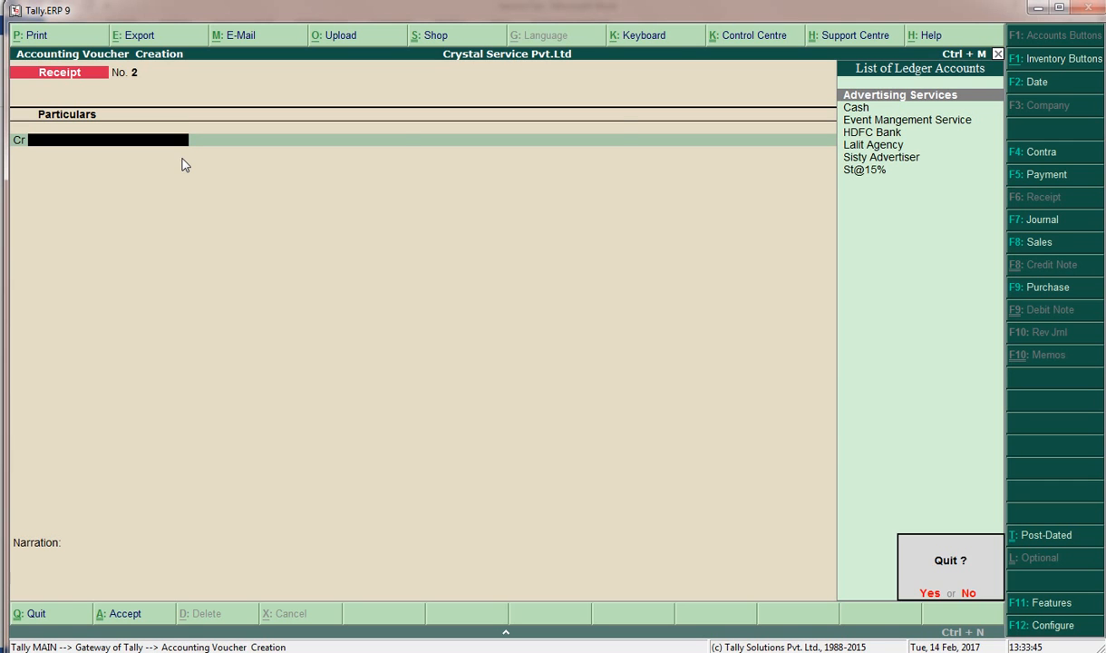
pyautogui.press('Return')
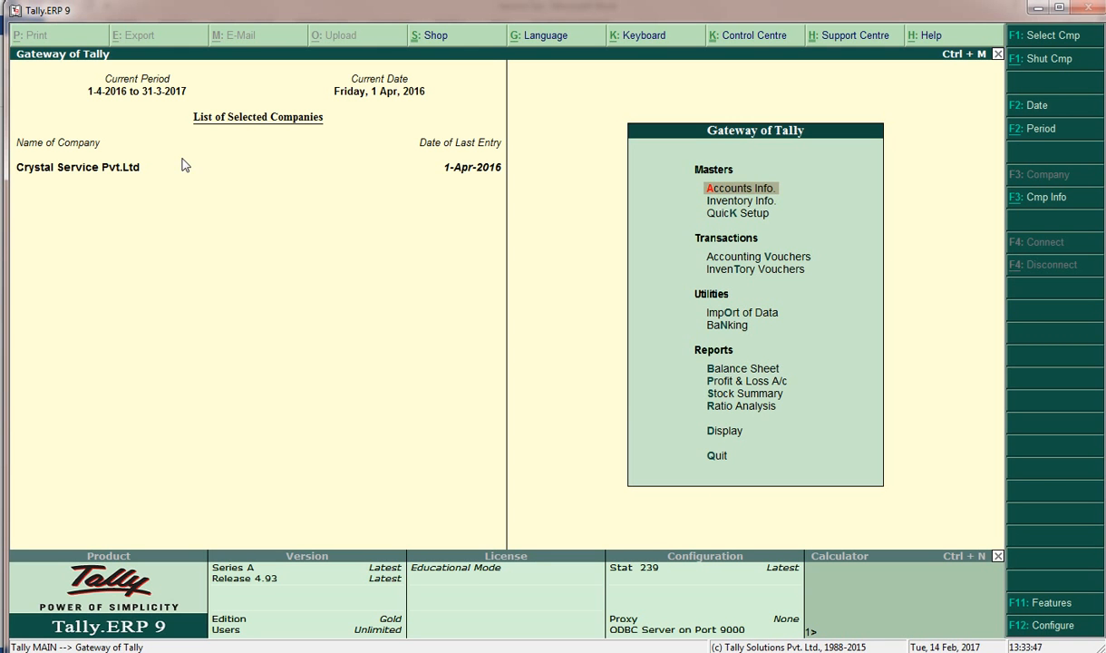
# Start a new voucher type named Input Credit Adjustment with Journal as its type of voucher
pyautogui.press('Return')
pyautogui.press('Down')
pyautogui.press('Down')
pyautogui.press('Return')
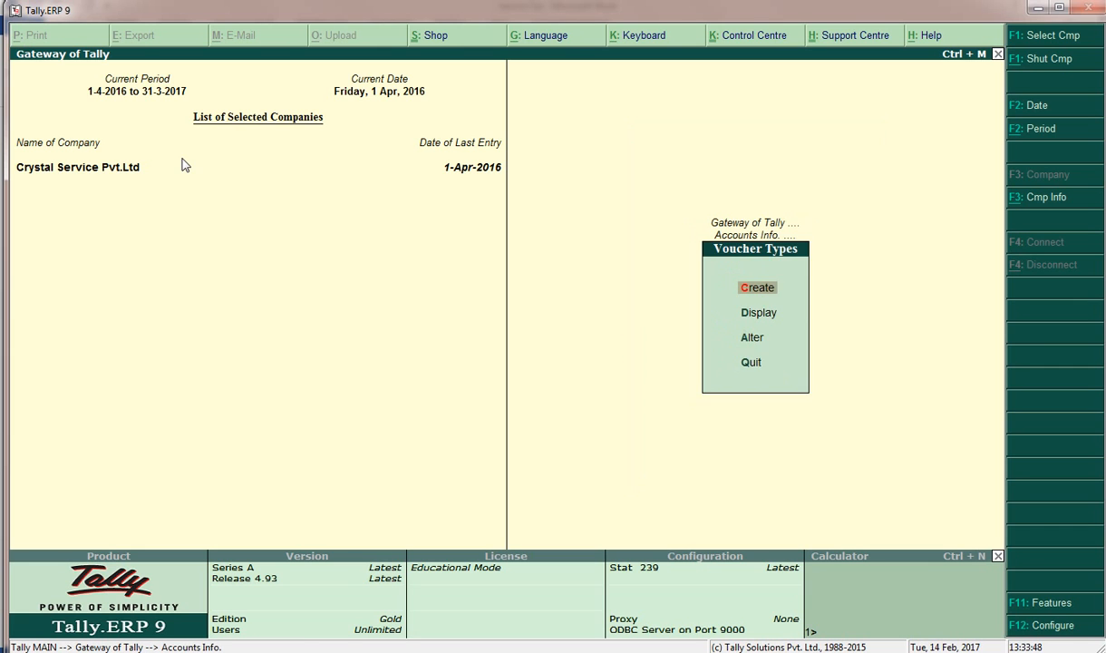
pyautogui.press('Return')
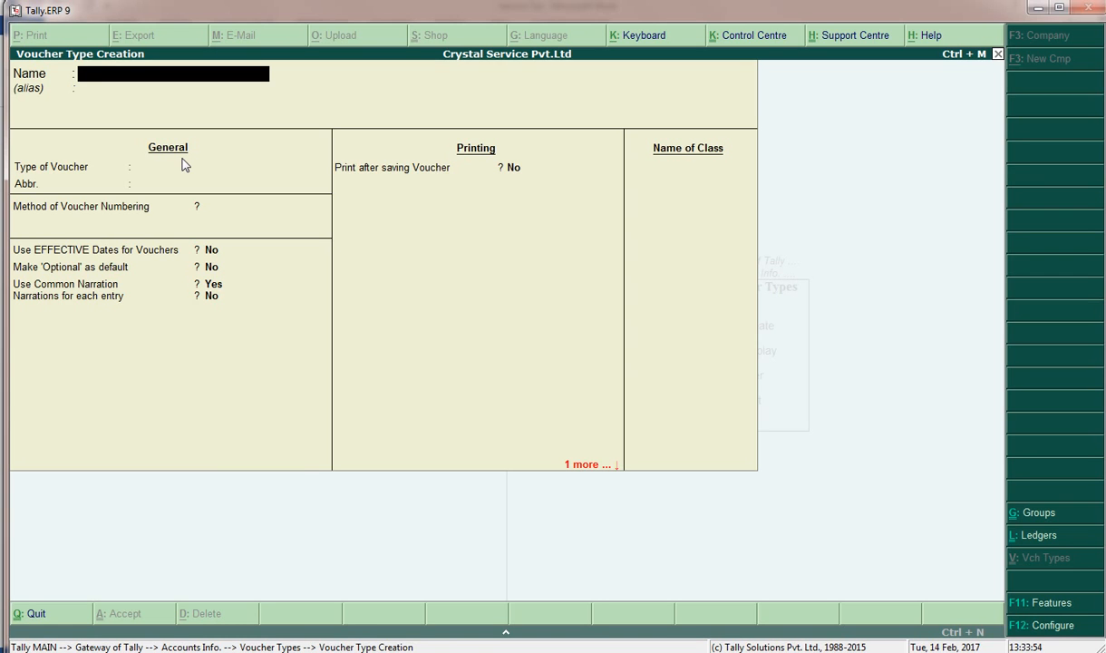
pyautogui.write('Input Credit')
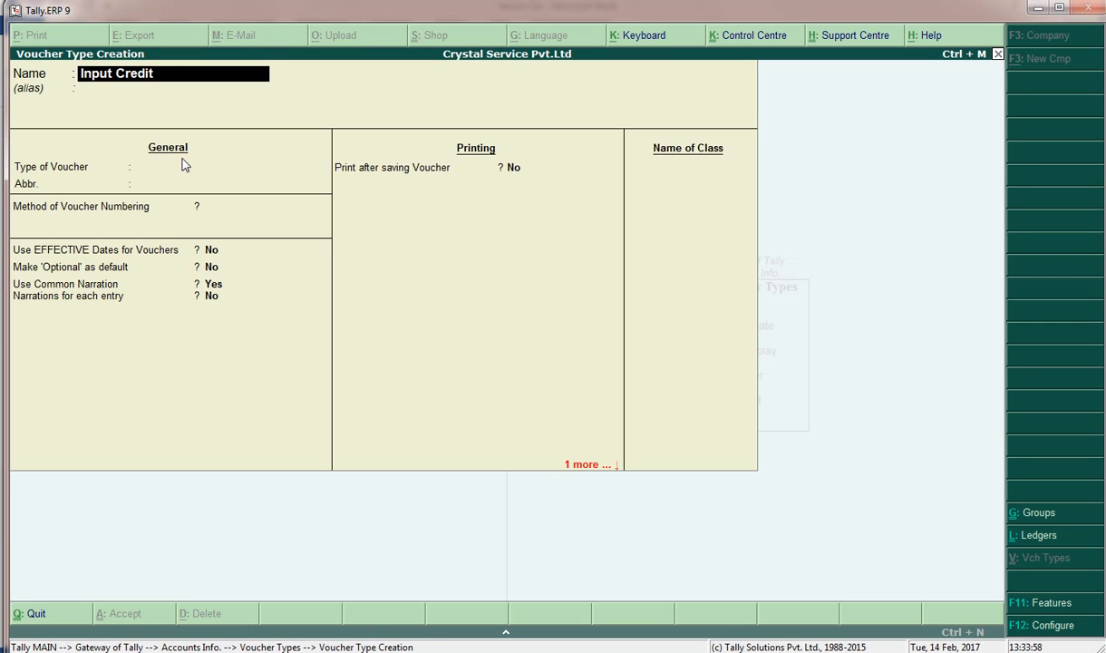
pyautogui.write(' Adjustment')
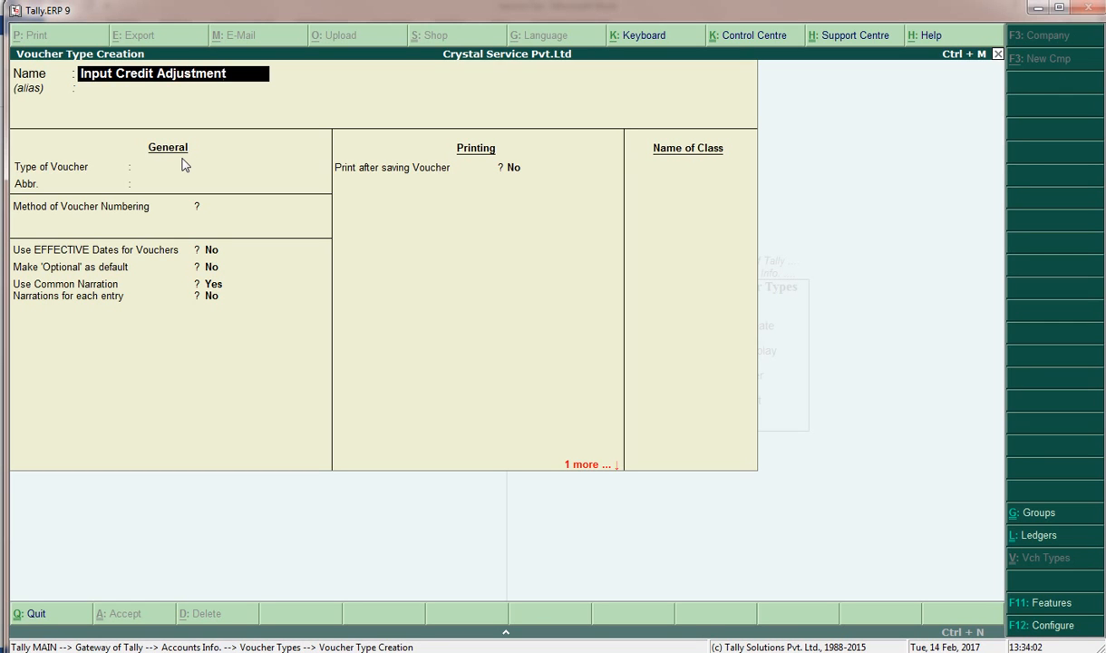
pyautogui.press('Return')
pyautogui.press('Return')
pyautogui.write('j')
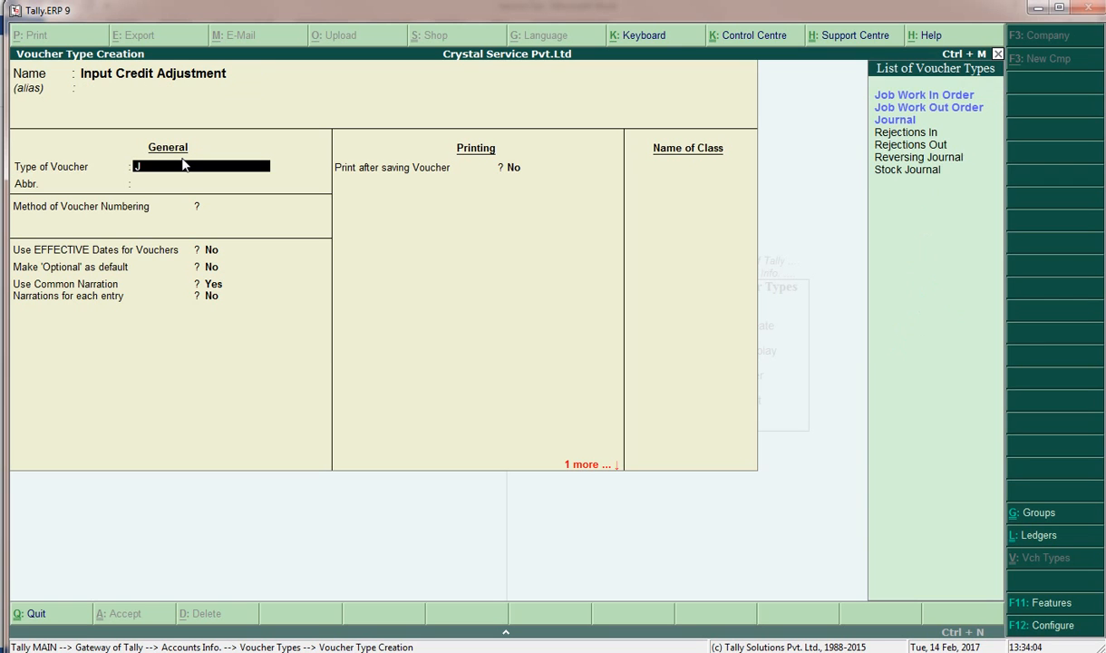
pyautogui.press('Down')
pyautogui.press('Down')
pyautogui.press('Return')
# Keep the default voucher type options and add a class named Input Credit Adjustment, enabled for service tax adjustments
pyautogui.press('Return')
pyautogui.press('Return')
pyautogui.press('Return')
pyautogui.press('Return')
pyautogui.press('Return')
pyautogui.press('Return')
pyautogui.press('Return')
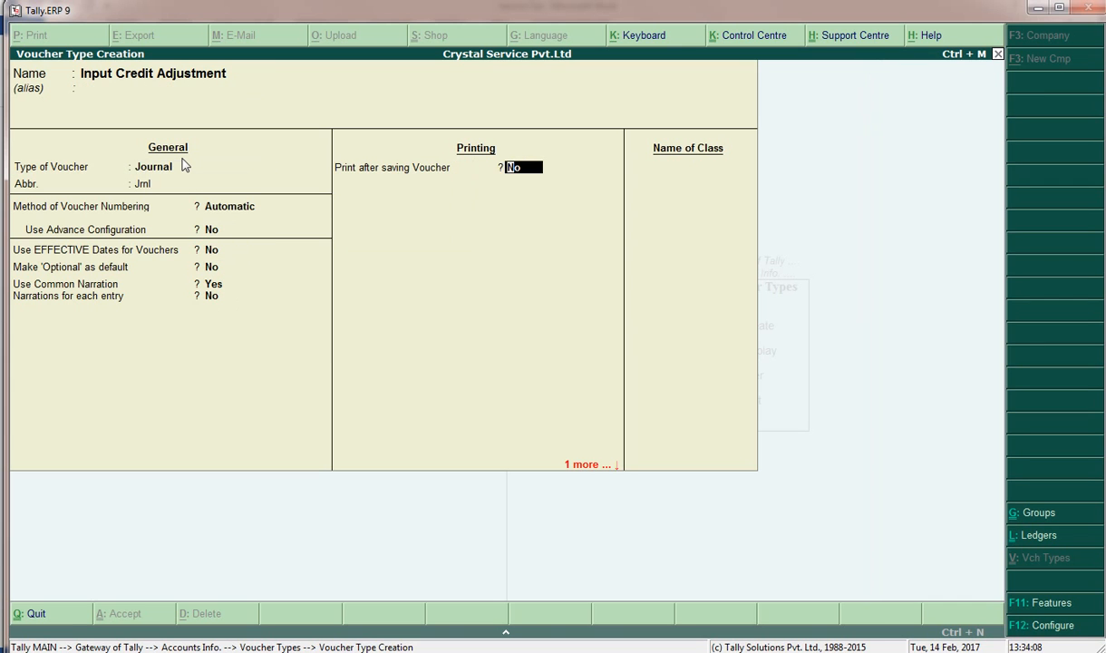
pyautogui.press('Return')
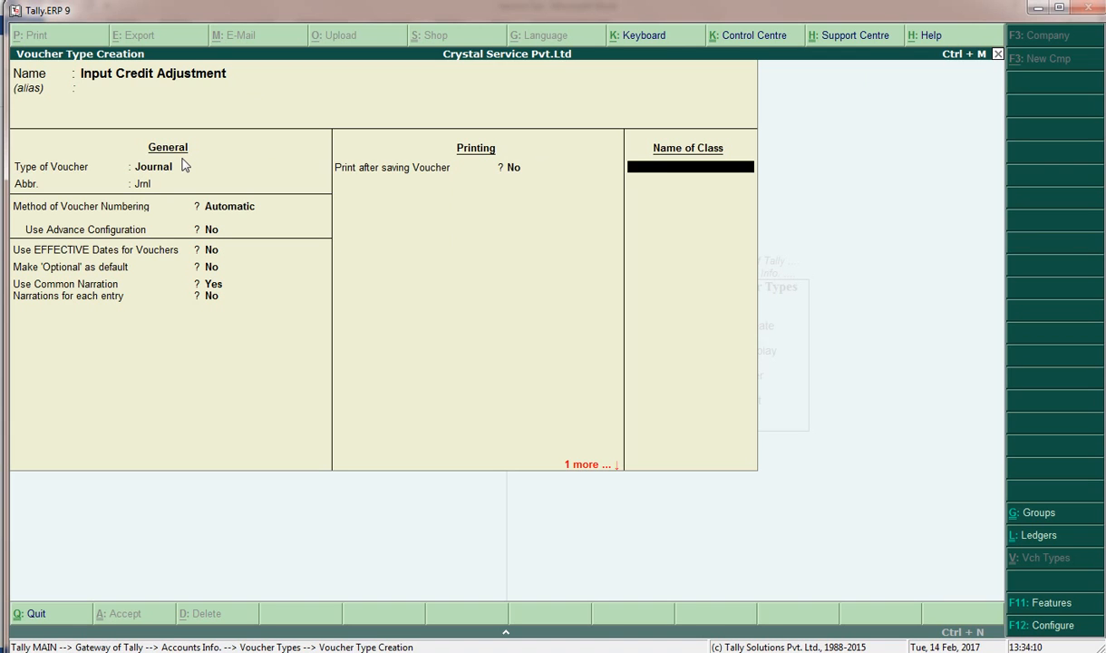
pyautogui.write('Input Credit Adjustment')
pyautogui.press('Return')
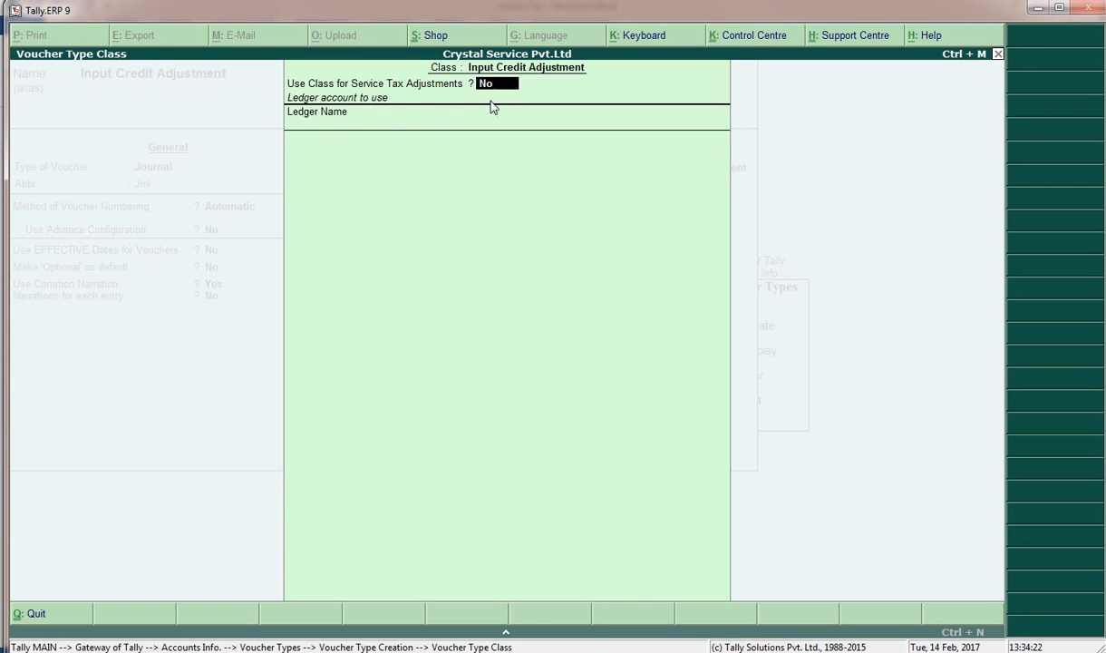
pyautogui.press('Return')
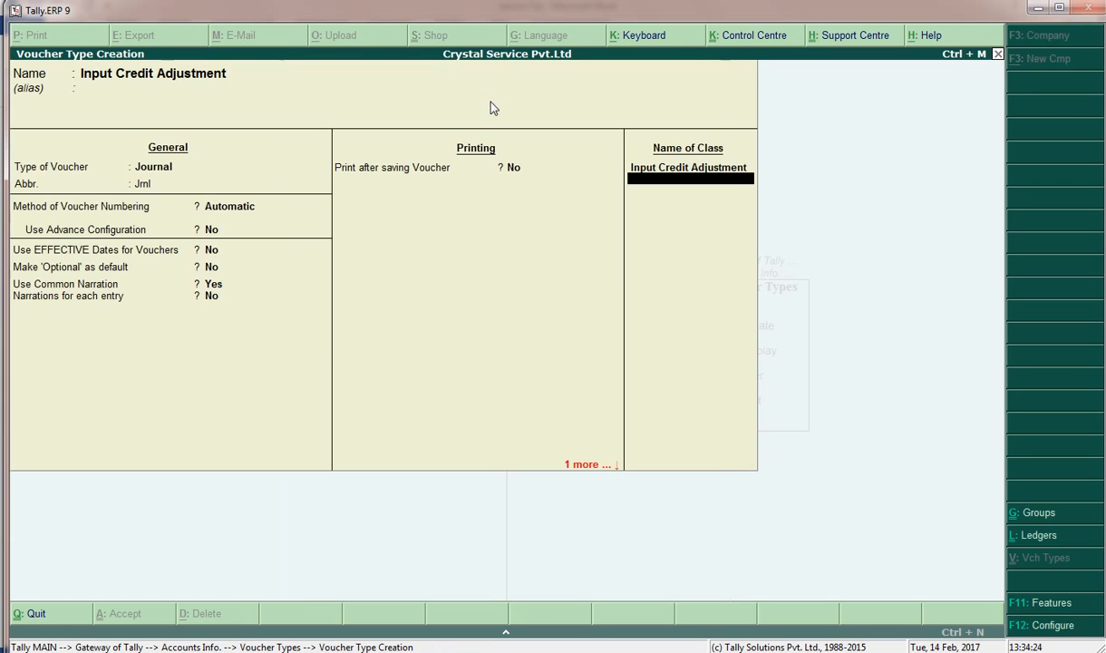
# Save the Input Credit Adjustment voucher type and return to the Gateway of Tally
pyautogui.press('Return')
pyautogui.press('Return')
pyautogui.press('Escape')
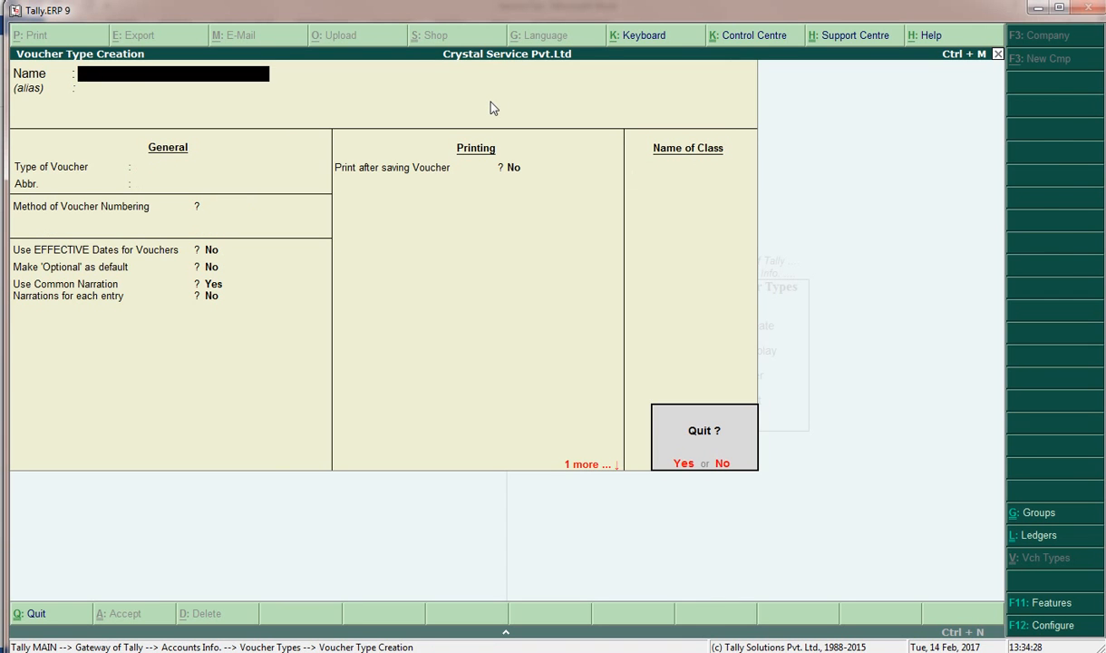
pyautogui.press('y')
pyautogui.press('Escape')
pyautogui.press('Escape')
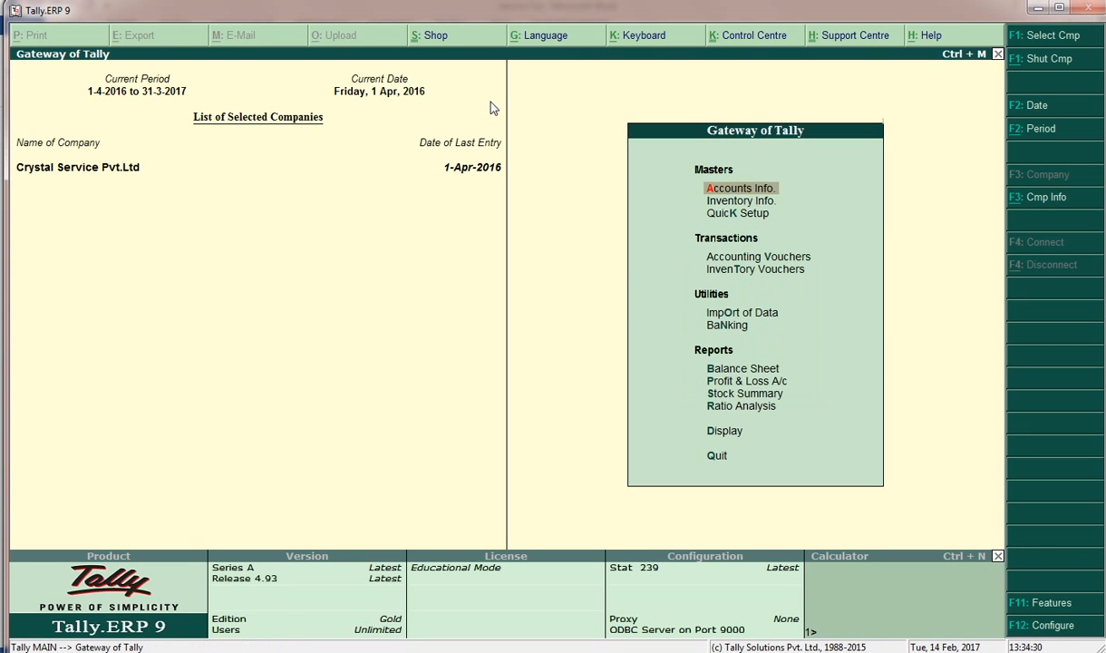
# Start an Input Credit Adjustment journal voucher with the Input Credit Adjustment class, used for Input Credit Adjustments
pyautogui.press('v')
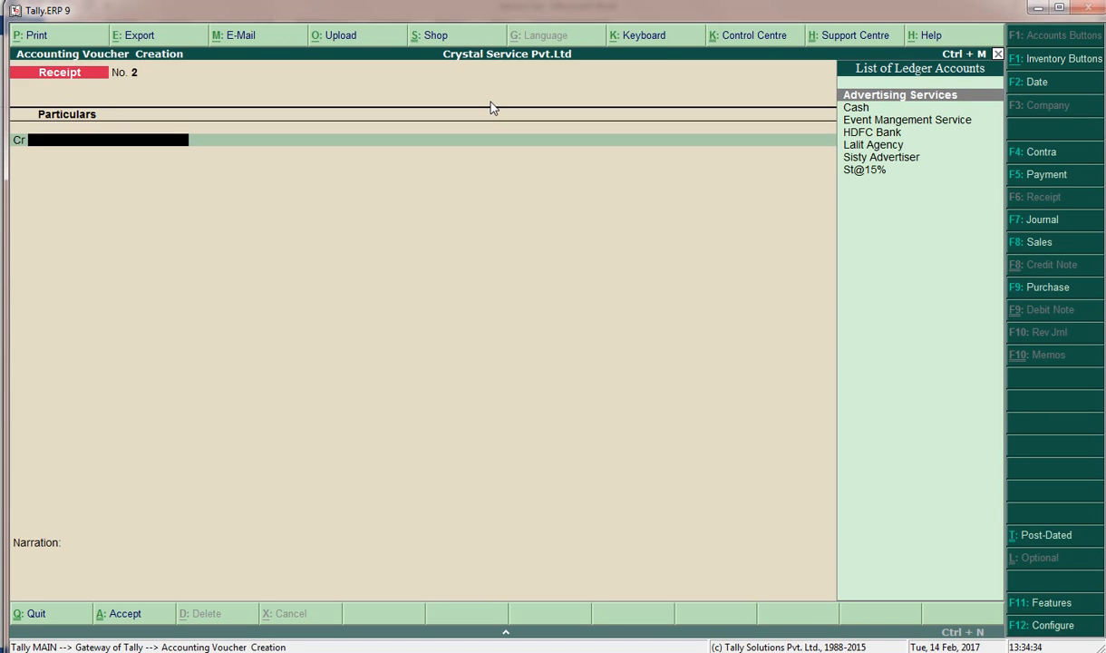
pyautogui.press('F7')
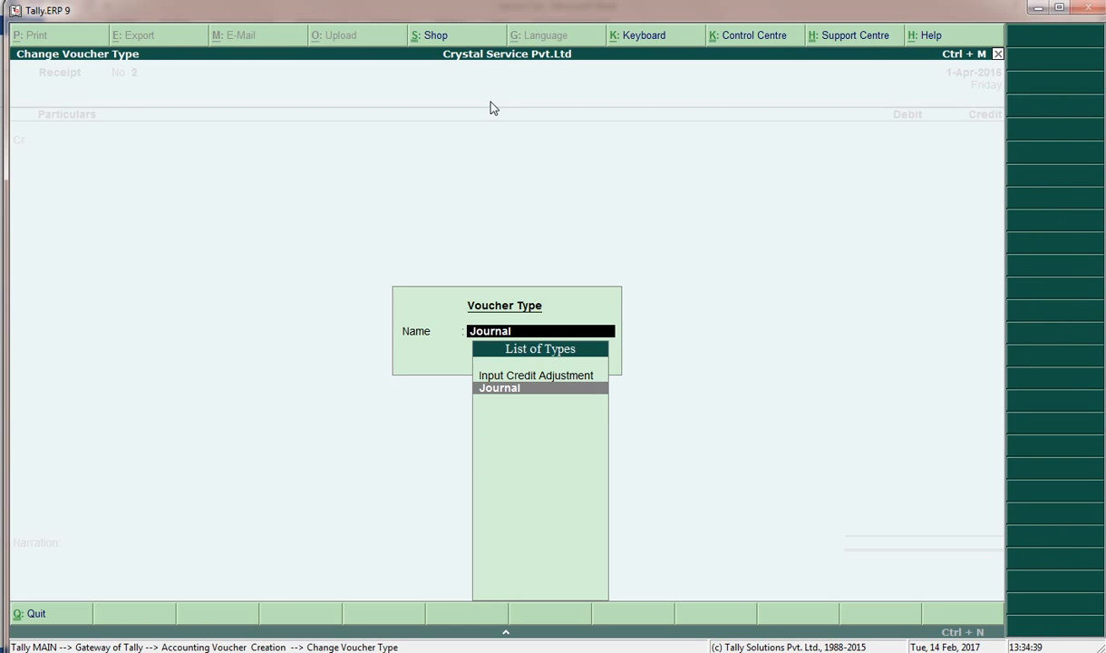
pyautogui.press('Up')
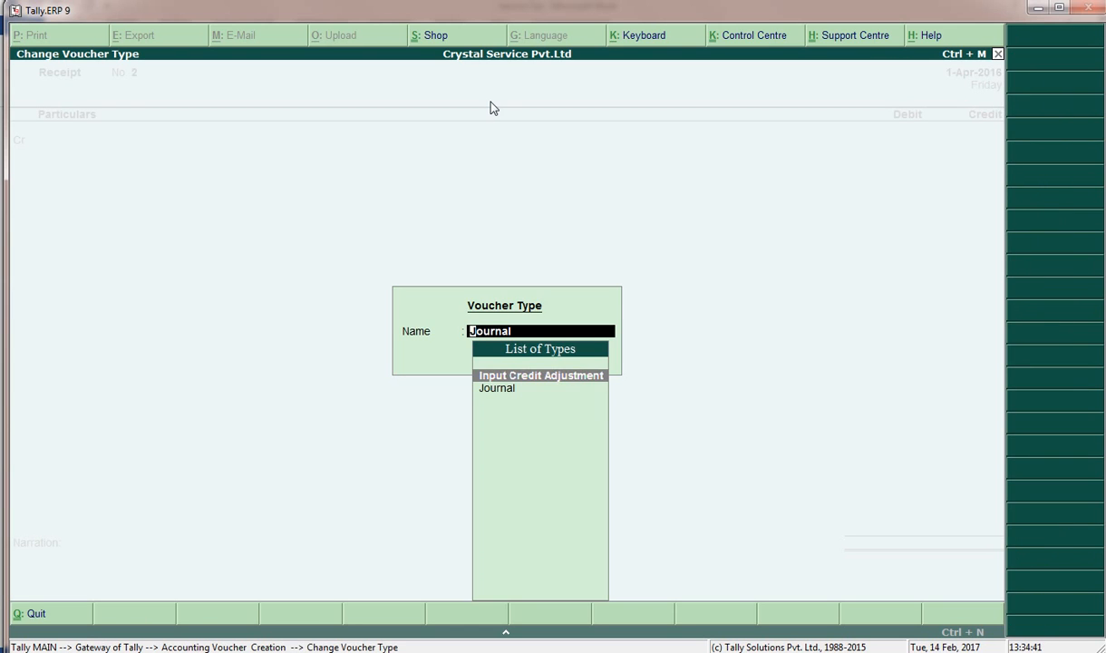
pyautogui.press('Return')
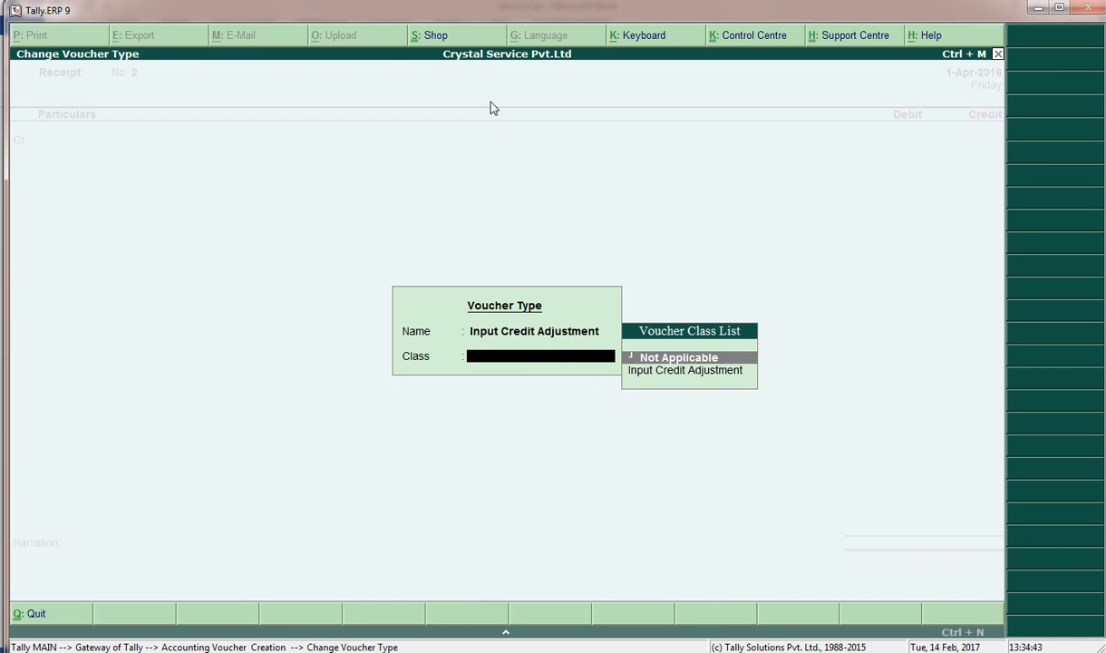
pyautogui.press('Down')
pyautogui.press('Return')
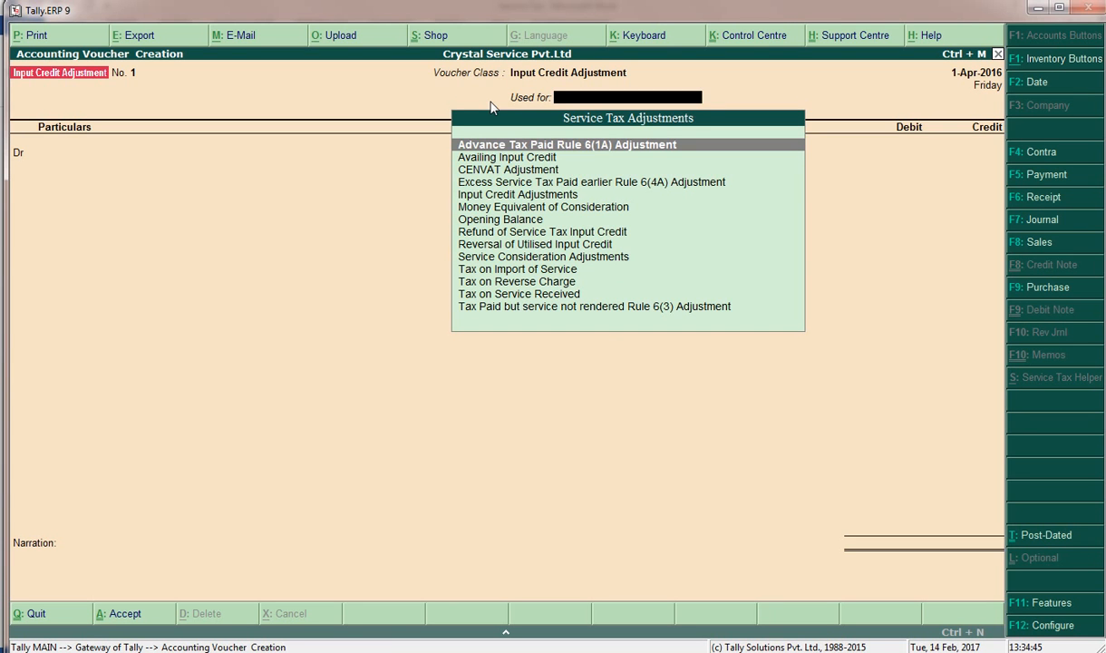
pyautogui.press('Down')
pyautogui.press('Down')
pyautogui.press('Down')
pyautogui.press('Down')
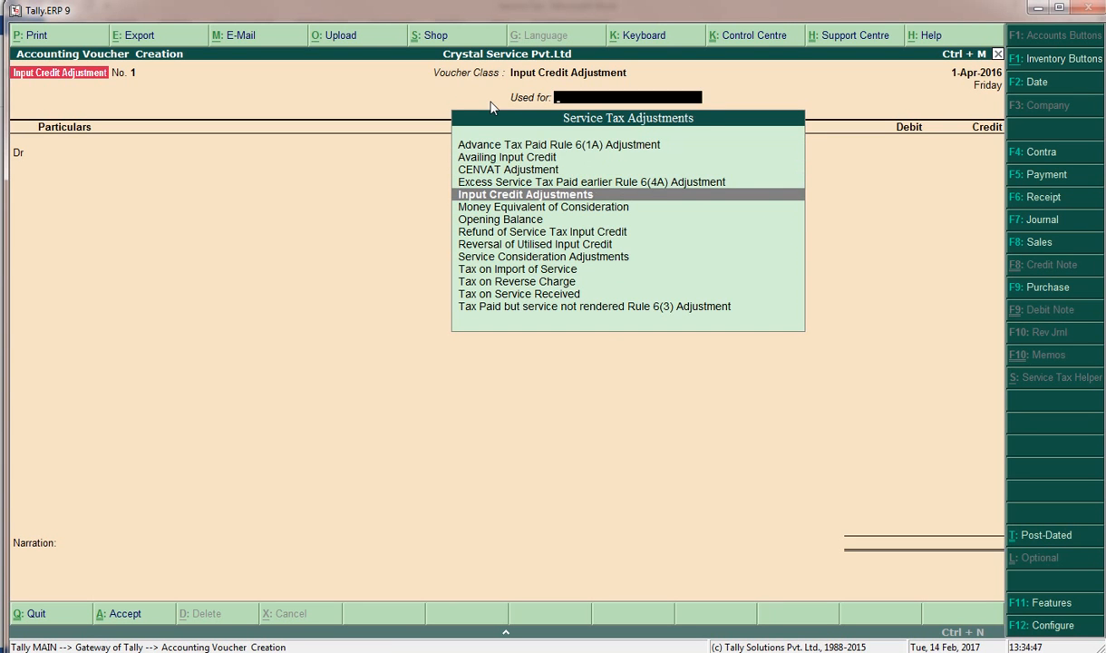
pyautogui.press('Return')
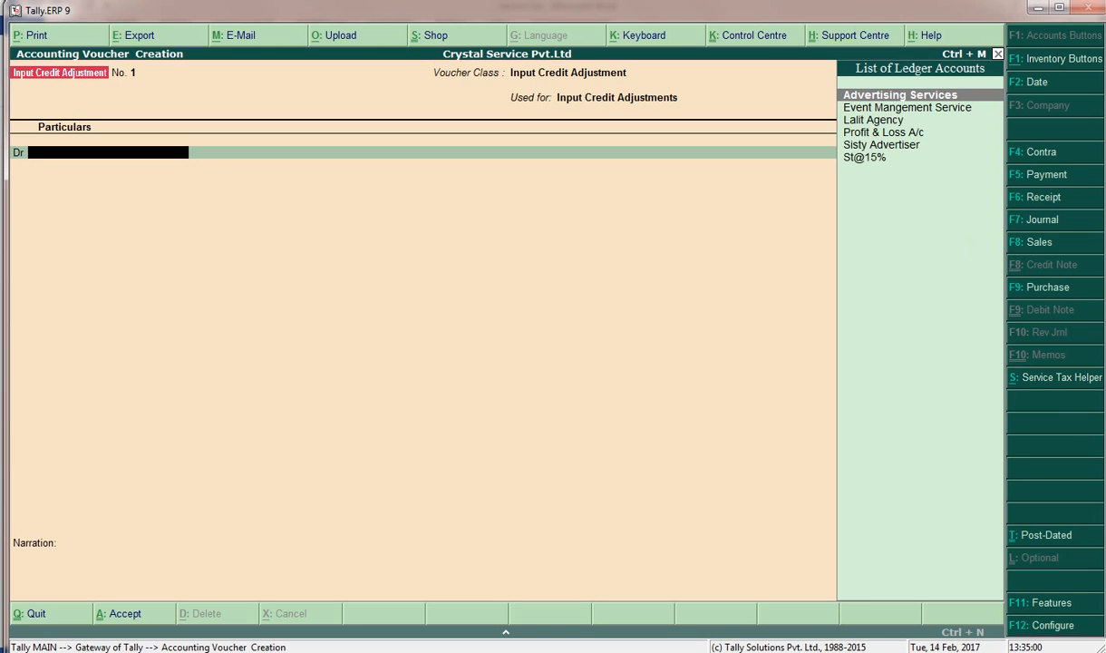
# Use the Service Tax Helper to adjust tax payable for 1-Apr-2016 to 1-Apr-2016 against Service Tax credit, and save the voucher
pyautogui.click(1054, 381)
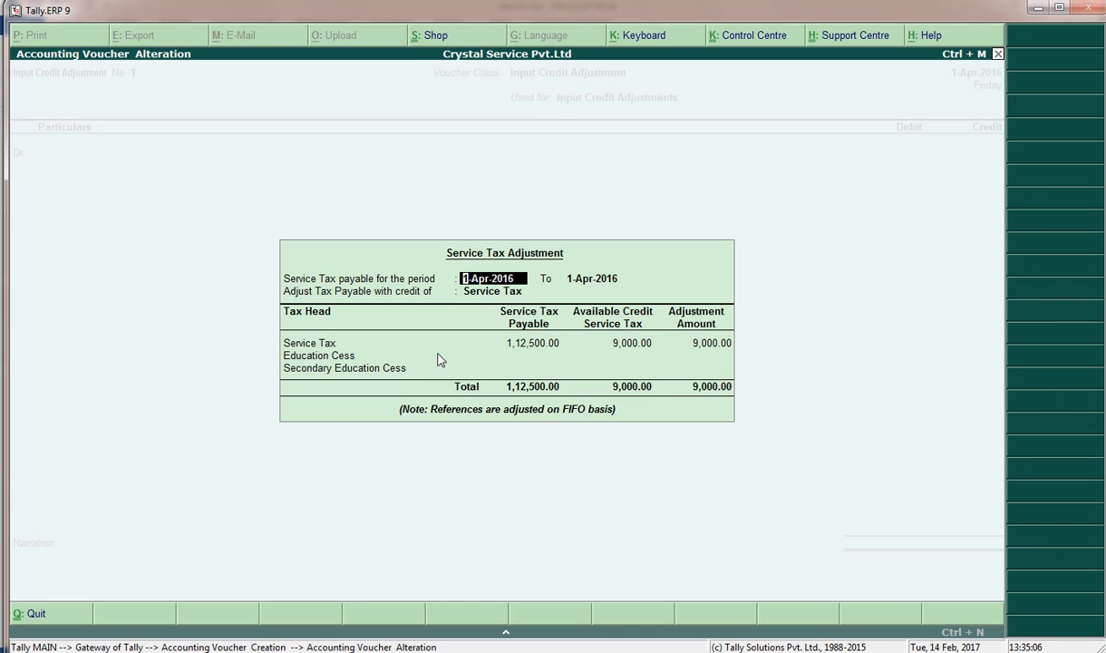
pyautogui.press('Return')
pyautogui.press('Return')
pyautogui.press('Return')
pyautogui.press('Return')
pyautogui.press('Return')
pyautogui.press('Return')
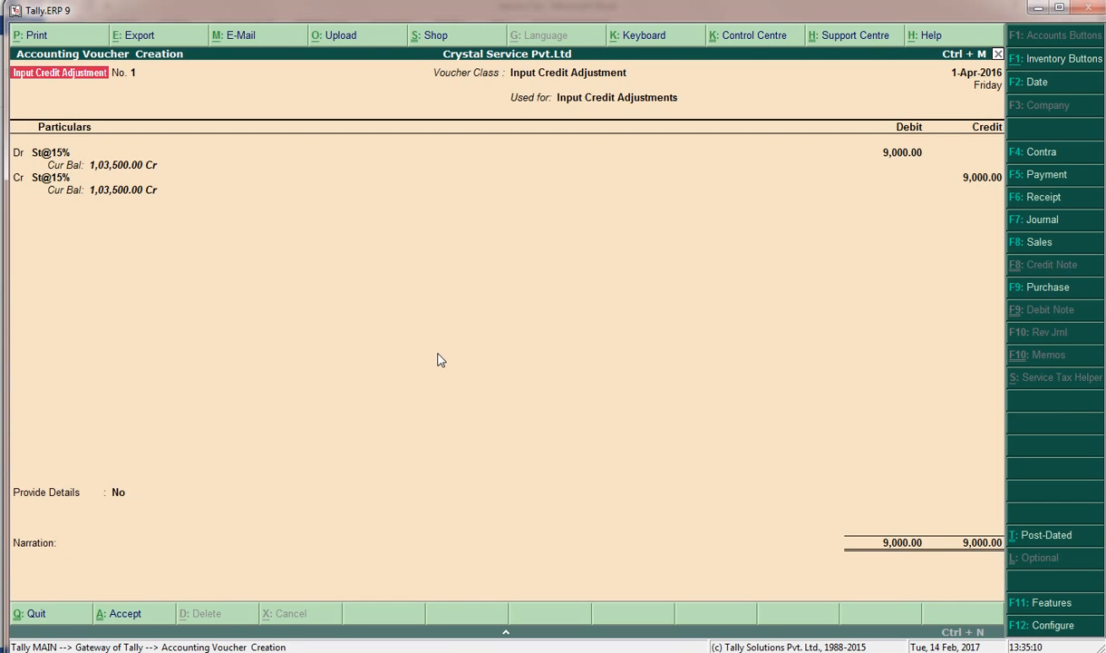
pyautogui.press('pageup')
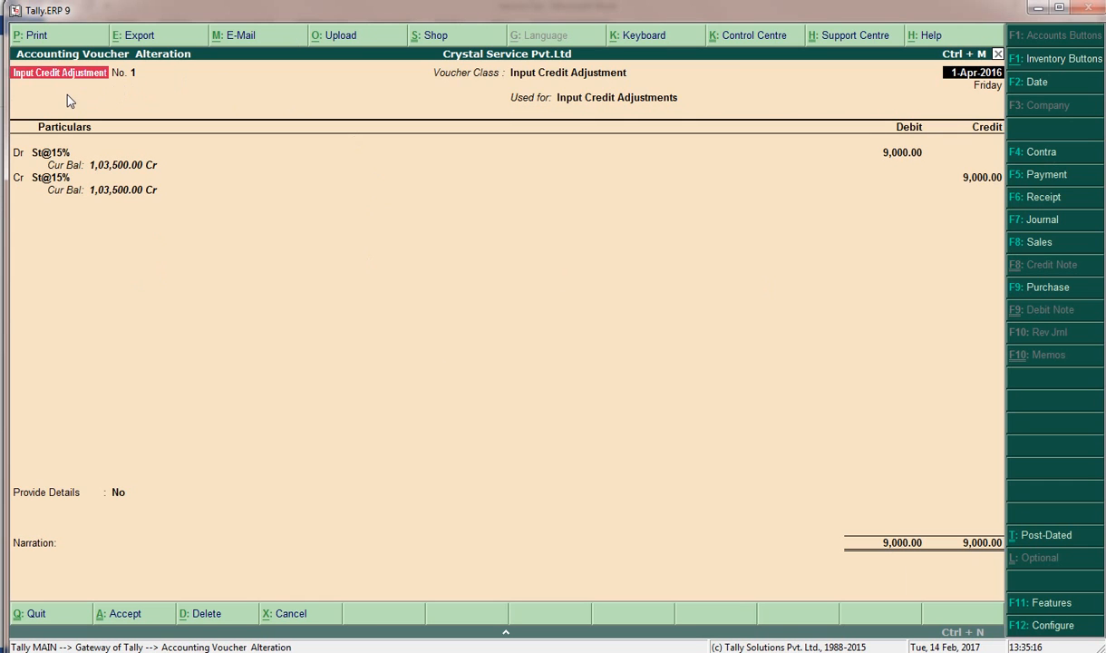
pyautogui.hotkey('ctrl', 'a')
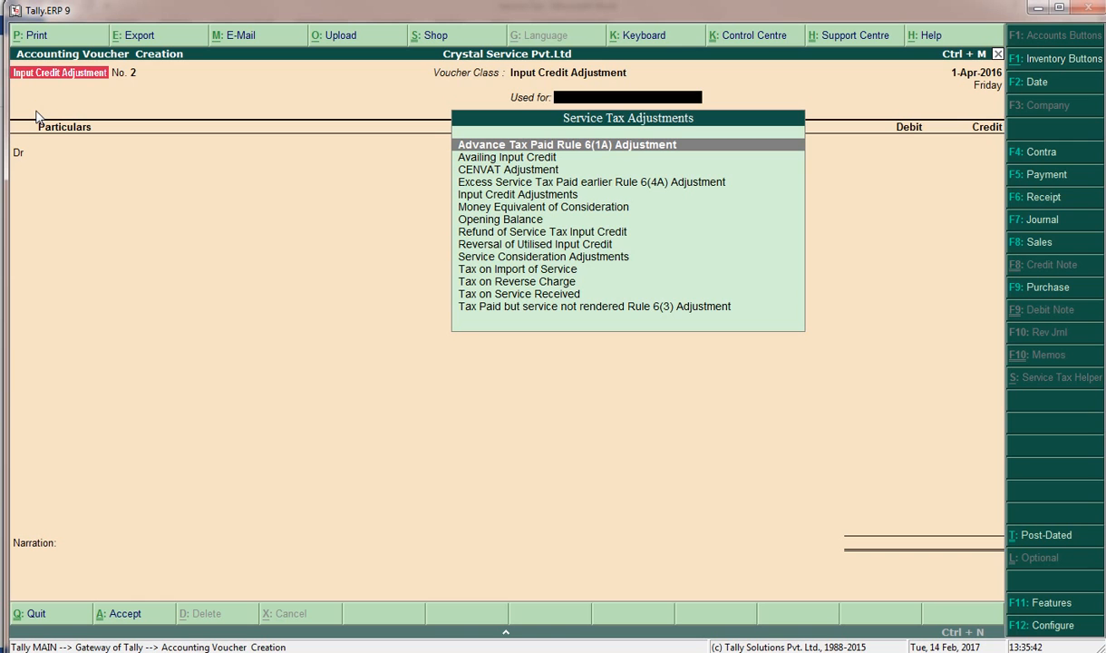
# Start a payment voucher and enable single entry mode for payment, receipt and contra vouchers
pyautogui.press('F5')
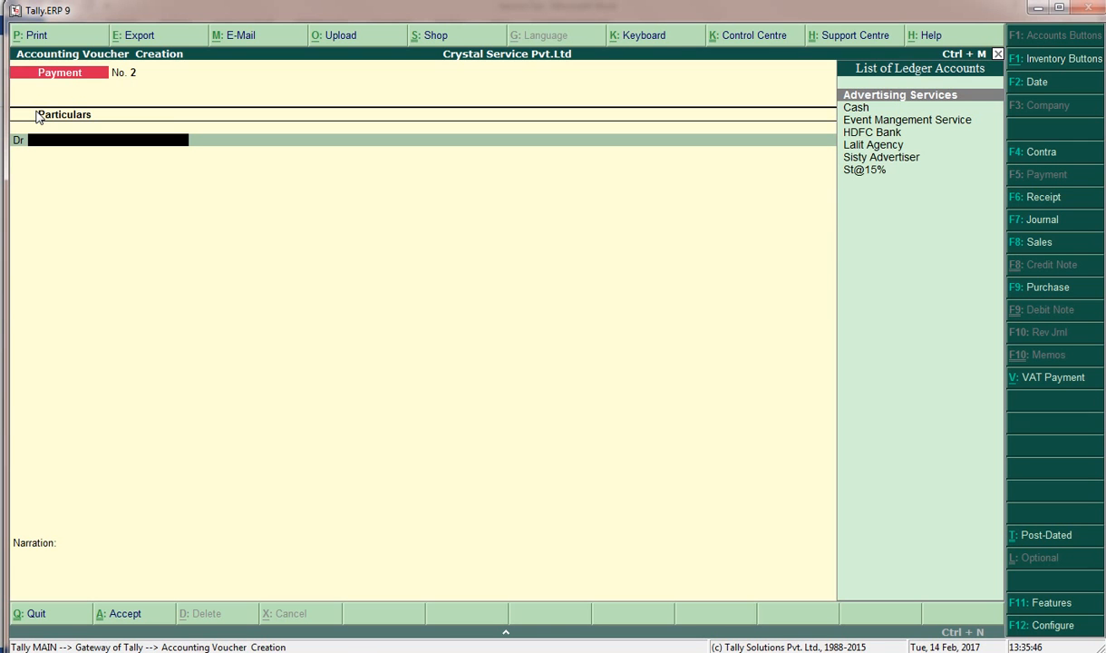
pyautogui.press('F12')
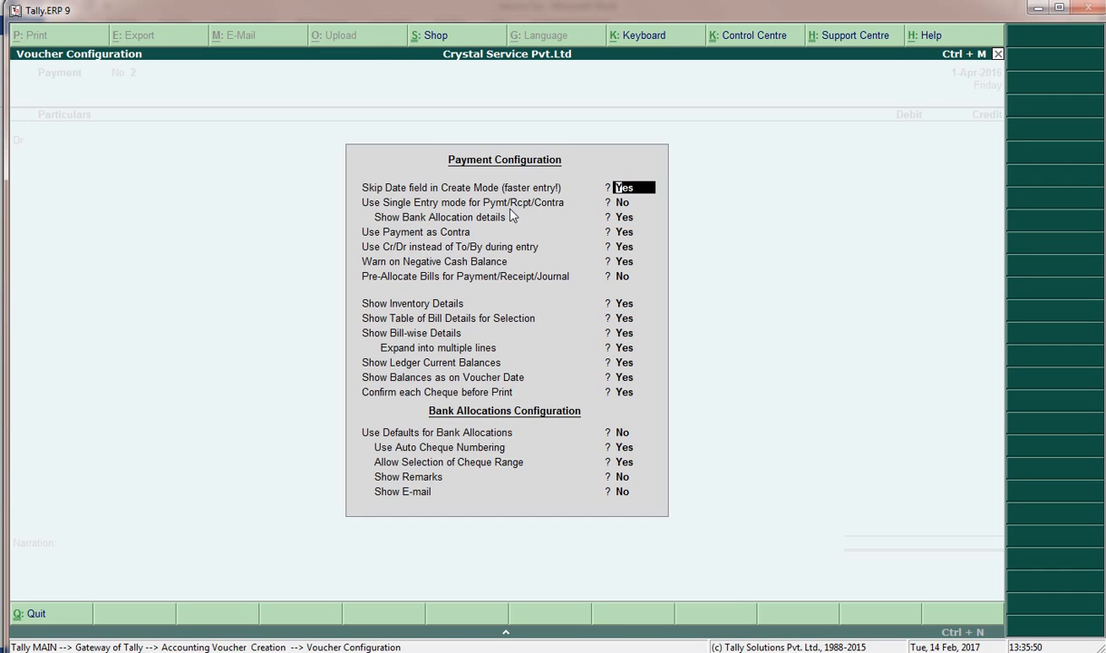
pyautogui.press('Return')
pyautogui.write('y')
pyautogui.press('Return')
pyautogui.hotkey('ctrl', 'a')
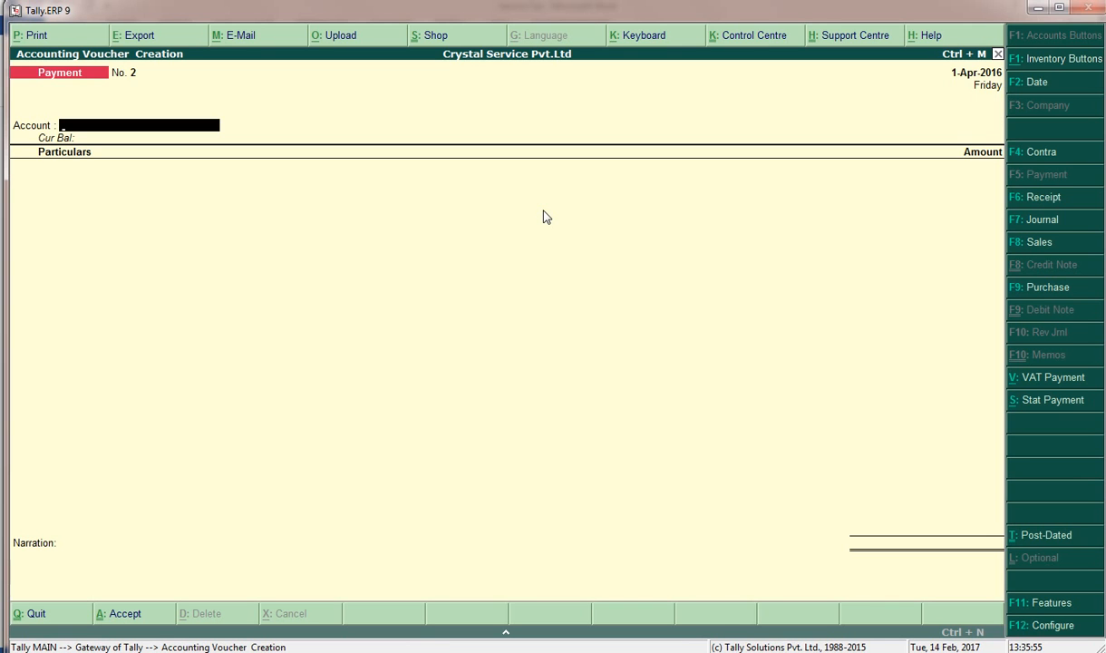
# Reopen a new payment voucher and start a Service Tax statutory payment with Auto Fill Statutory Payment set to Yes
pyautogui.press('Escape')
pyautogui.press('Return')
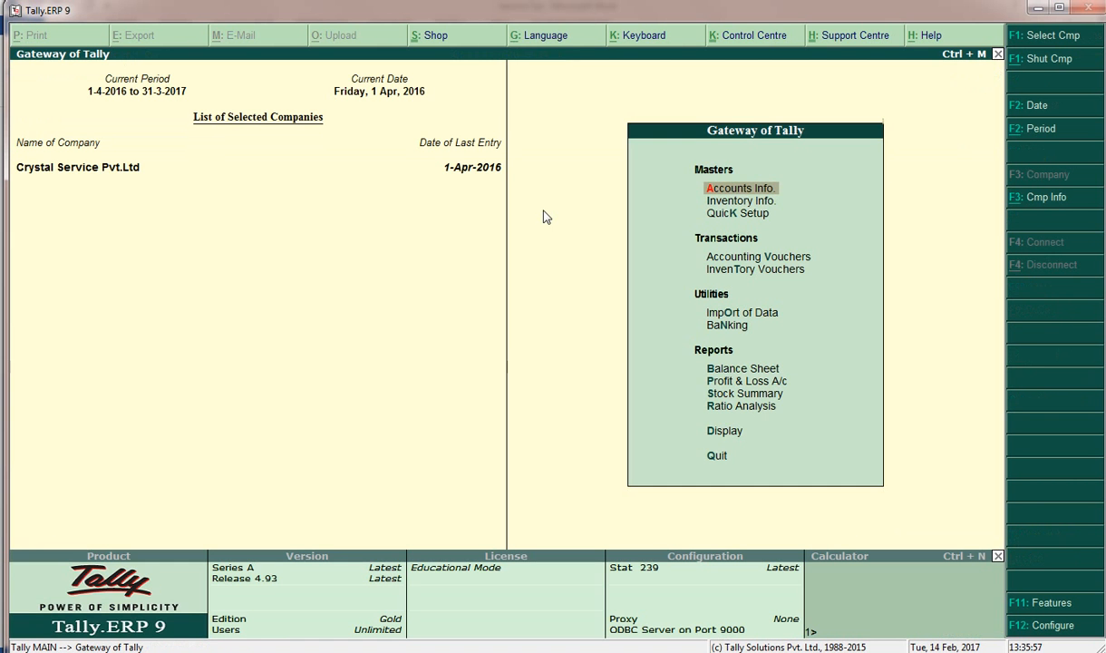
pyautogui.press('v')
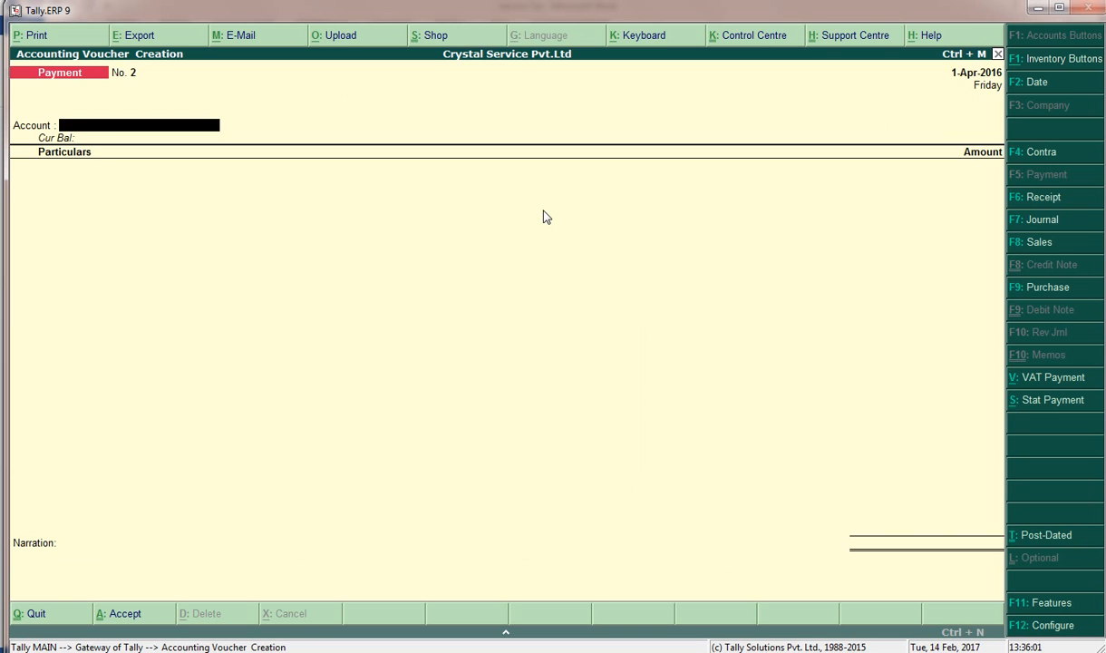
pyautogui.click(1061, 408)
pyautogui.press('Return')
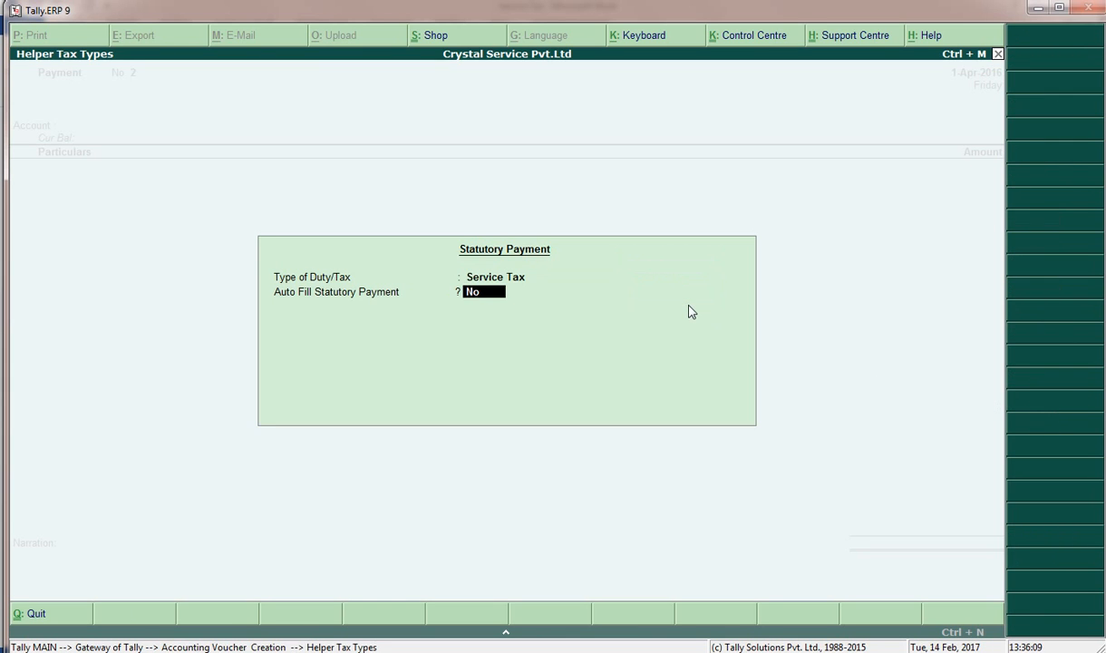
pyautogui.write('y')
pyautogui.press('Return')
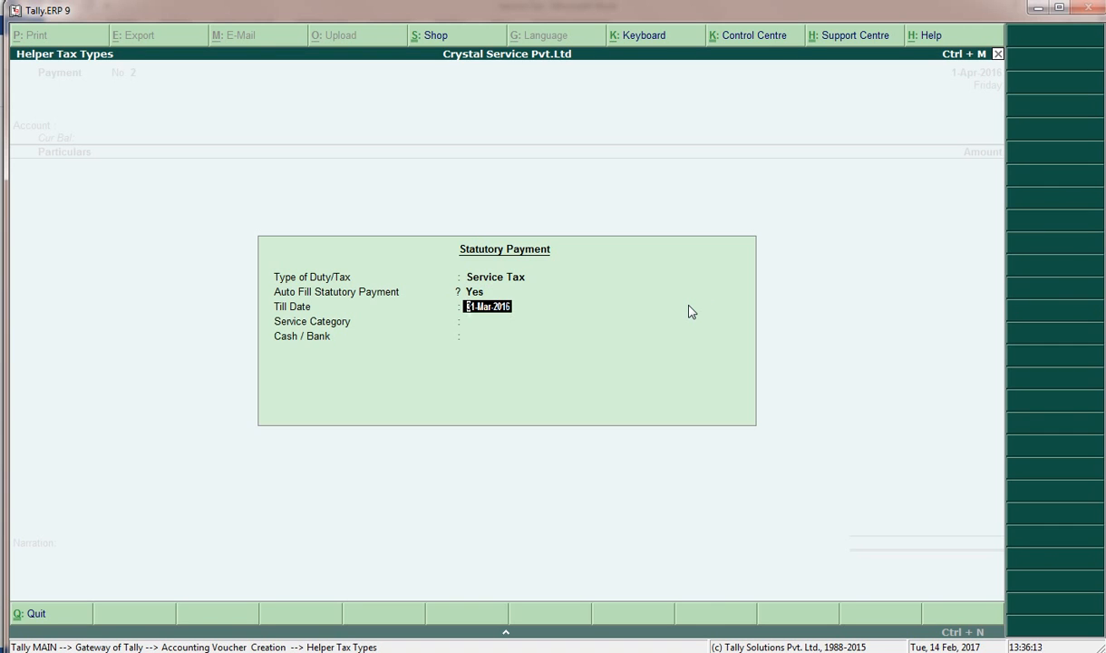
# Fill the statutory payment till 1-Apr-2016 for the Event Management Service category, paid from HDFC Bank
pyautogui.write('1.4.2016')
pyautogui.press('Return')
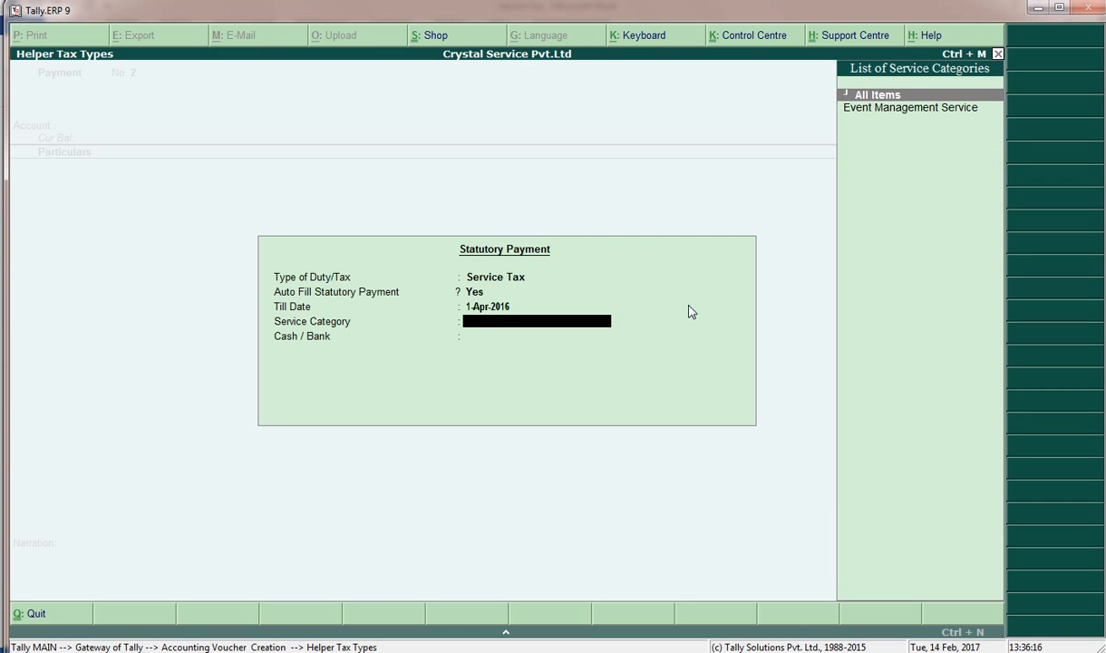
pyautogui.press('Down')
pyautogui.press('Return')
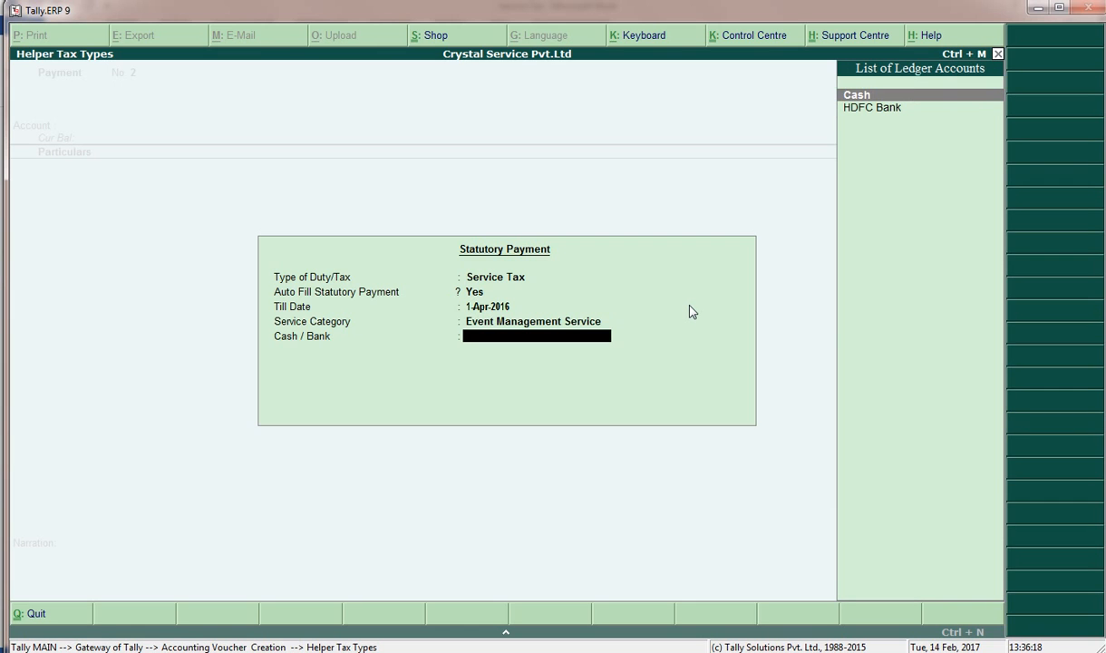
pyautogui.press('Down')
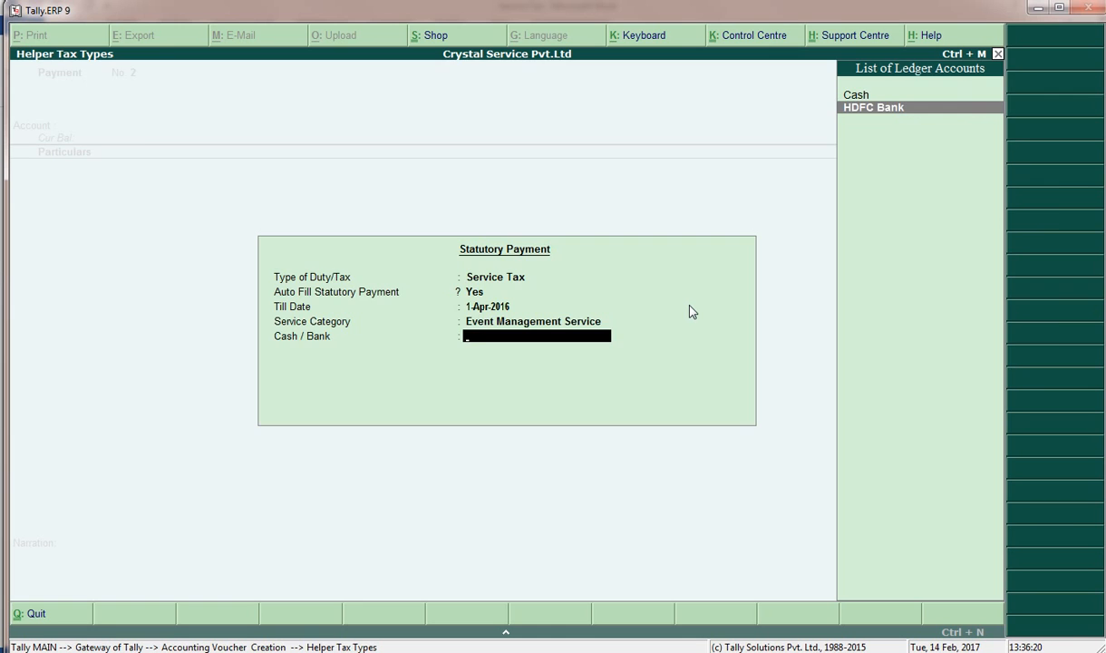
pyautogui.press('Return')
pyautogui.press('Return')
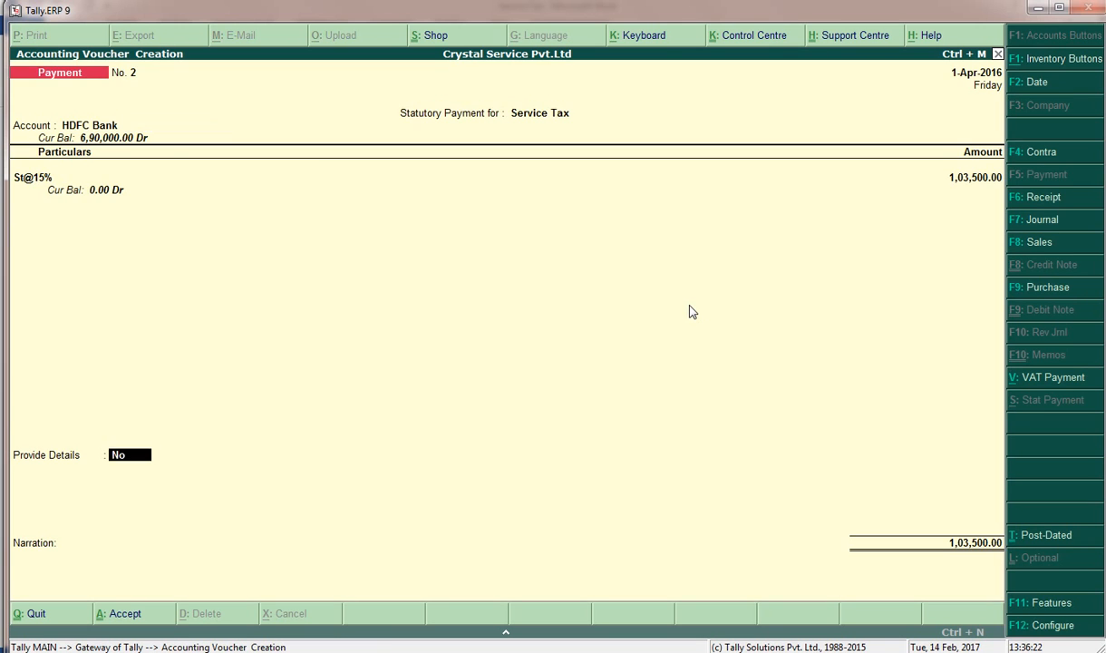
# Leave Provide Details at No, accept the HDFC Bank cheque allocation, and save the service tax payment voucher
pyautogui.press('Return')
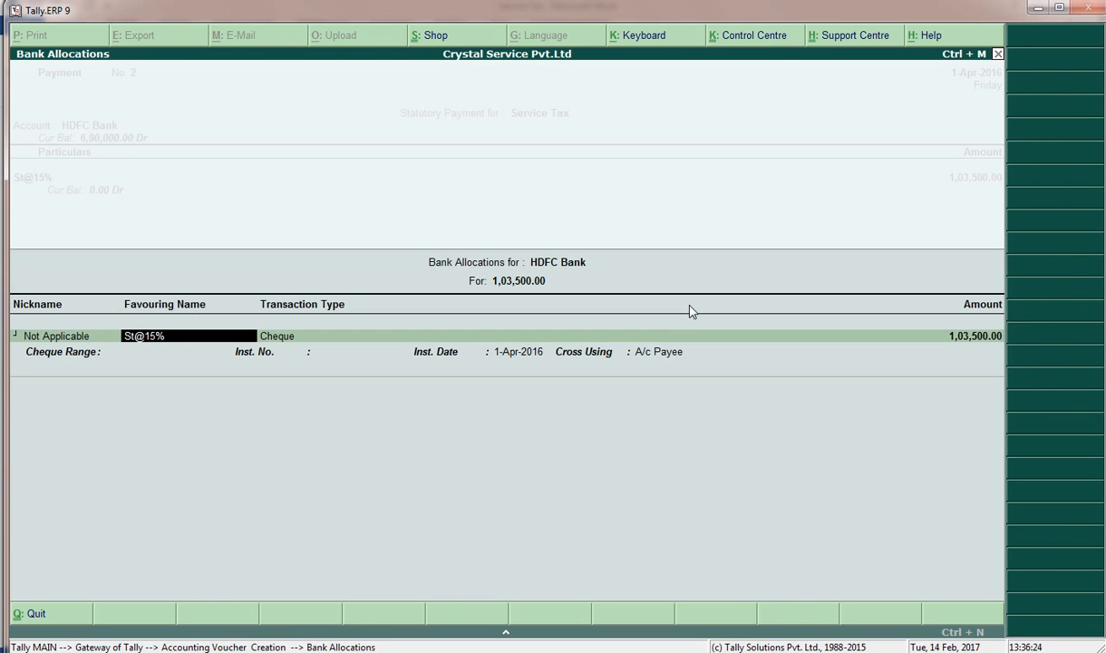
pyautogui.hotkey('ctrl', 'a')
pyautogui.hotkey('ctrl', 'a')
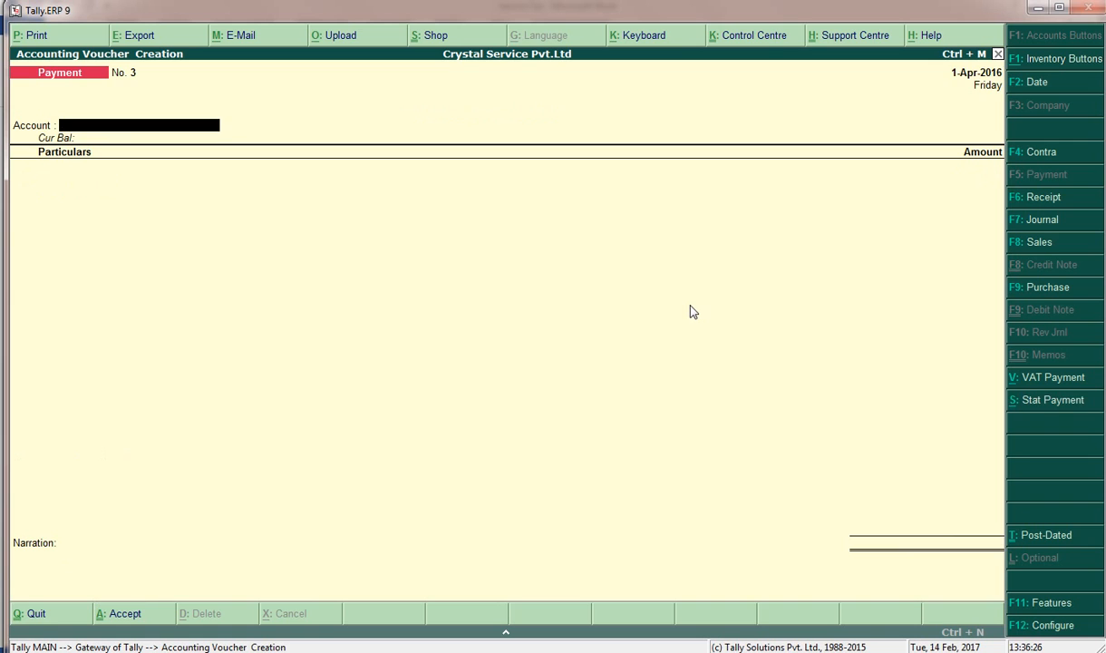
# Review the saved service tax payment voucher and return to the Gateway of Tally without altering it
pyautogui.press('pageup')
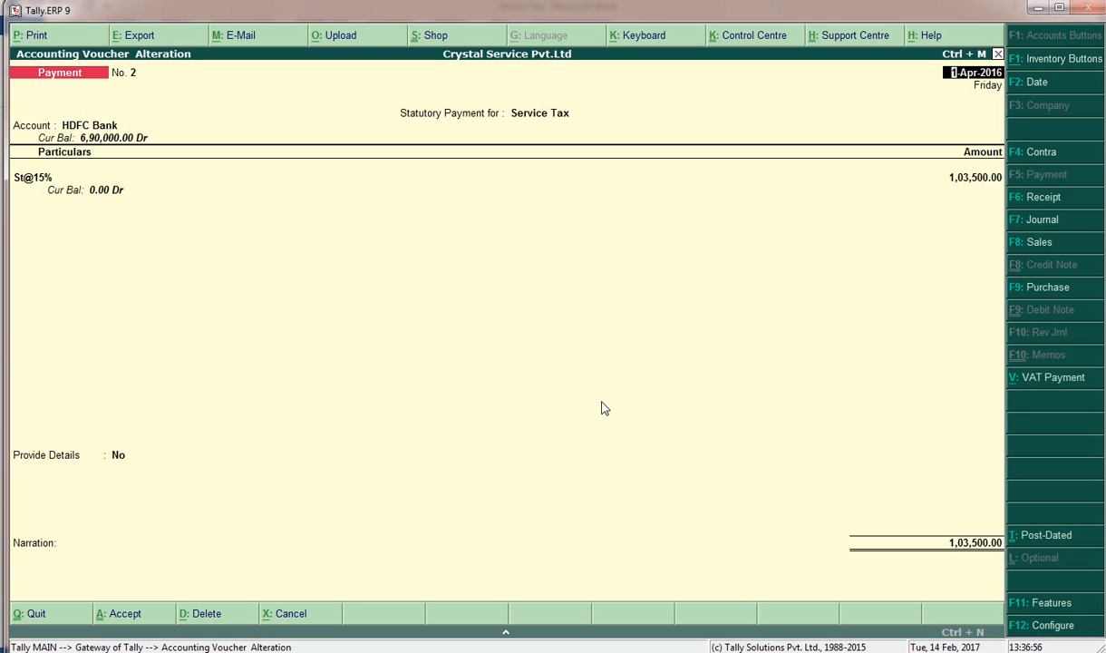
pyautogui.press('BackSpace')
pyautogui.press('Escape')
pyautogui.press('Escape')
pyautogui.press('Return')
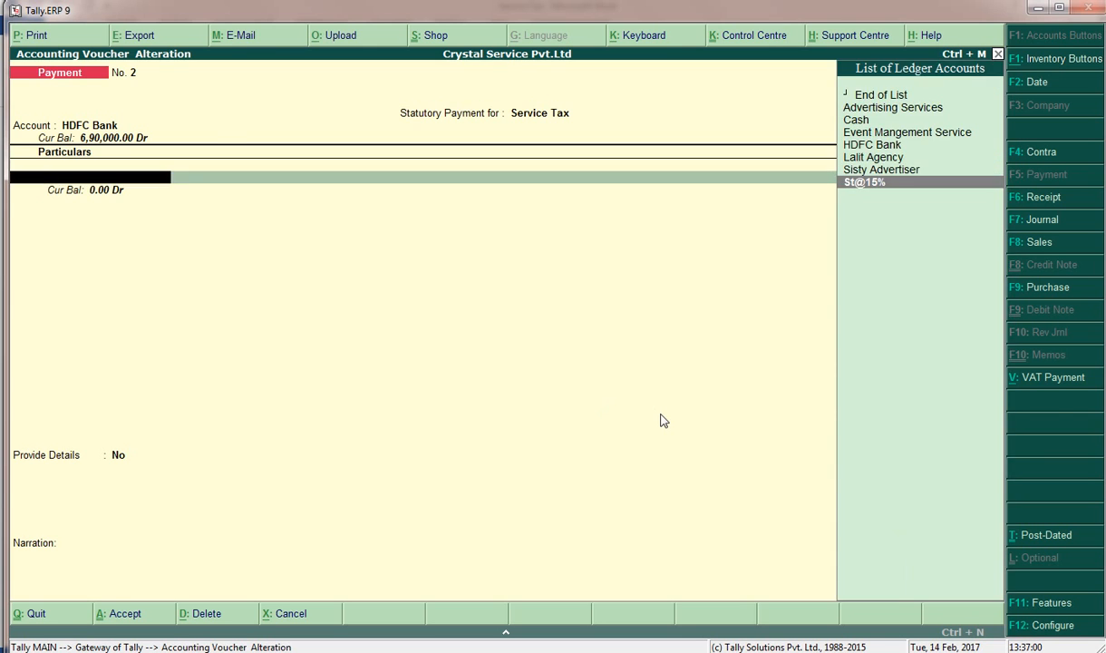
pyautogui.press('Escape')
pyautogui.press('Return')
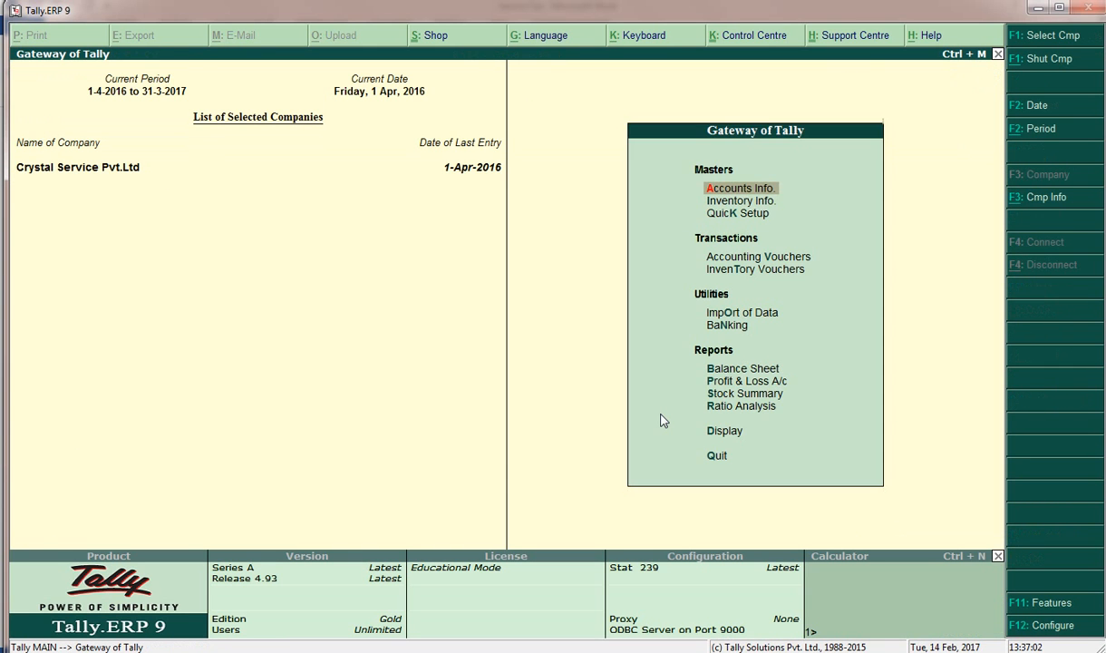
# Check the Bill Date wise Service Tax Payables report for outstanding bills and return to the Gateway of Tally
pyautogui.press('d')
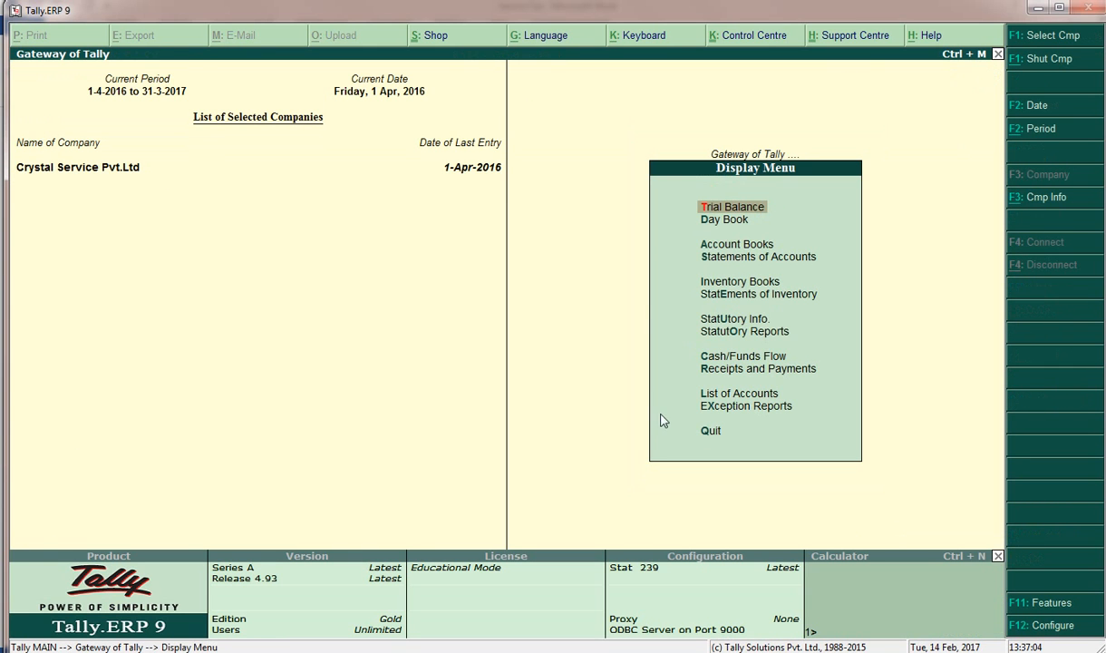
pyautogui.click(716, 329)
pyautogui.click(717, 332)
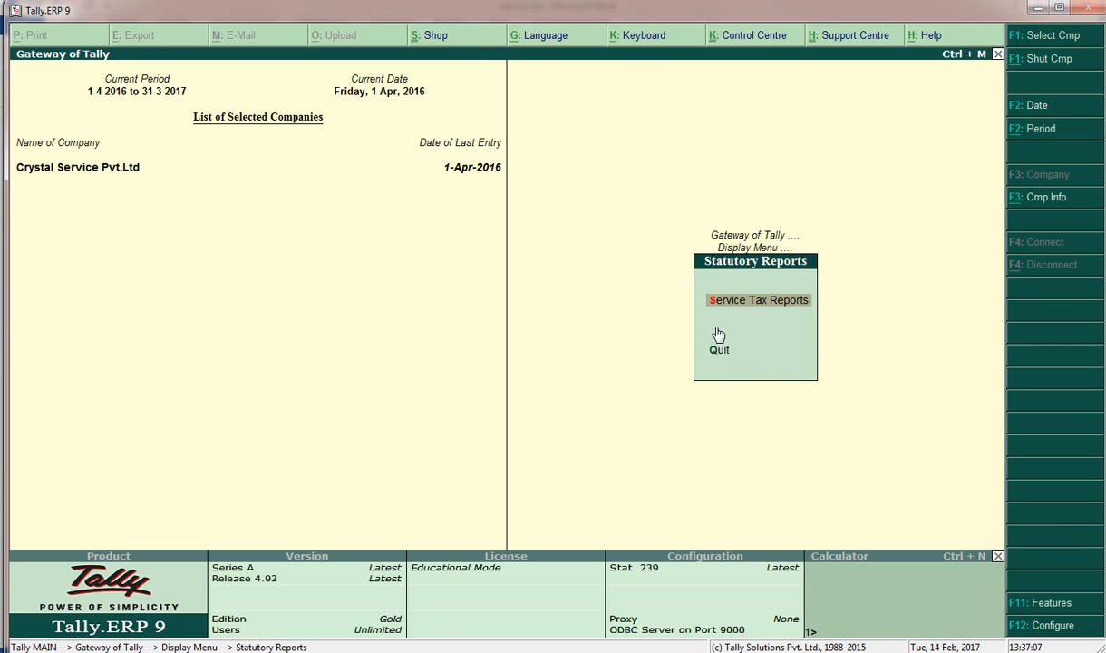
pyautogui.press('Return')
pyautogui.press('Down')
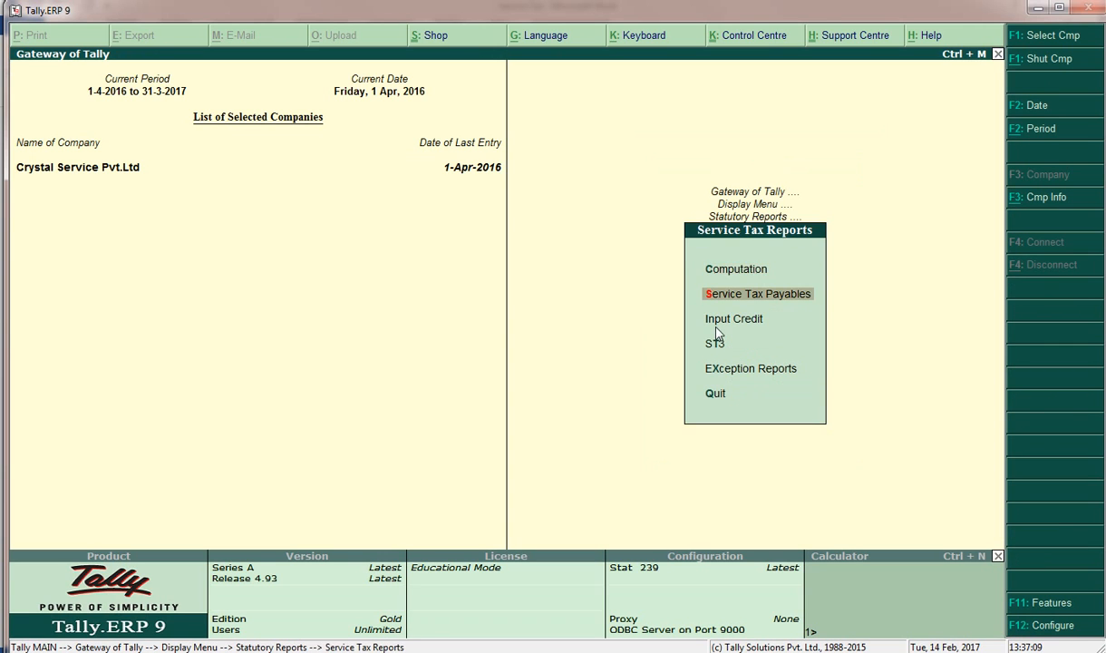
pyautogui.press('Return')
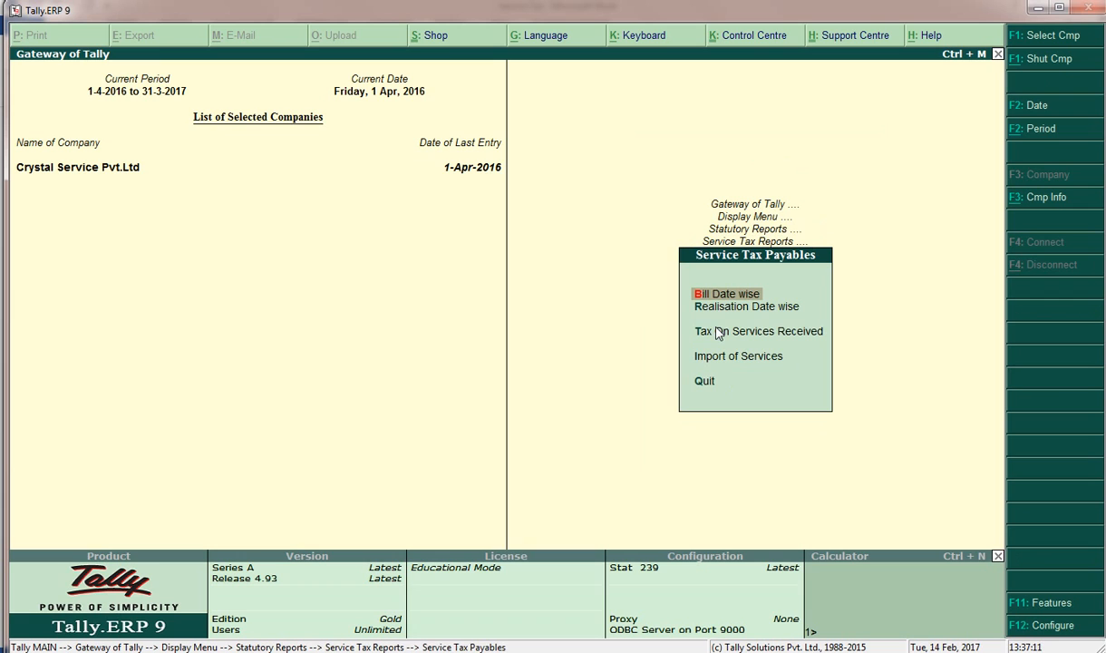
pyautogui.press('Return')
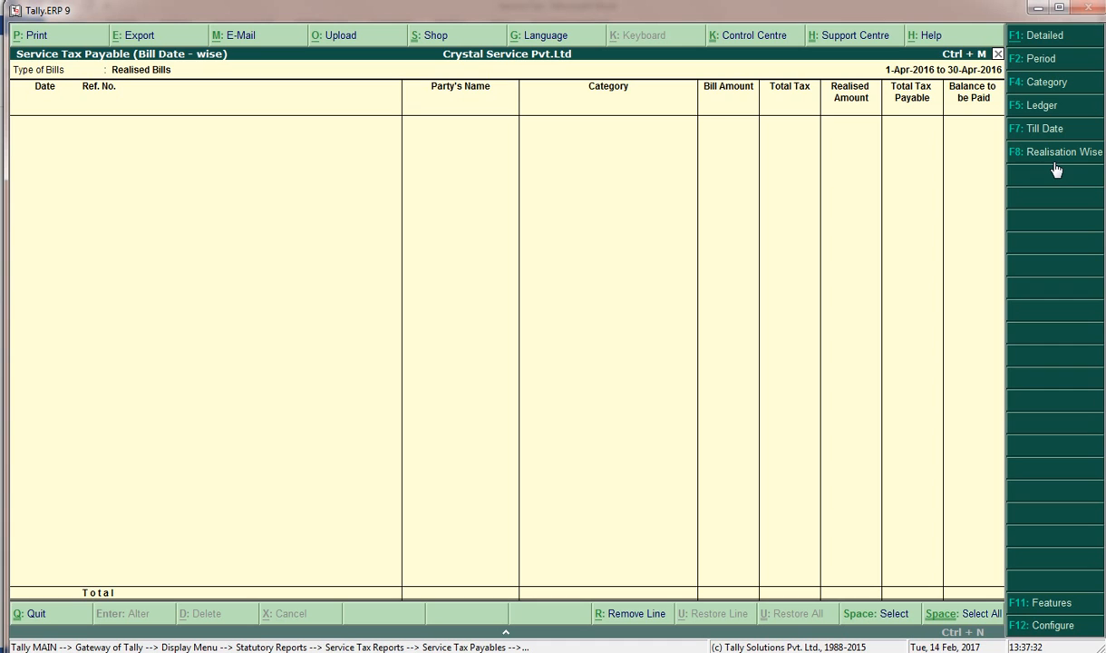
pyautogui.press('Escape')
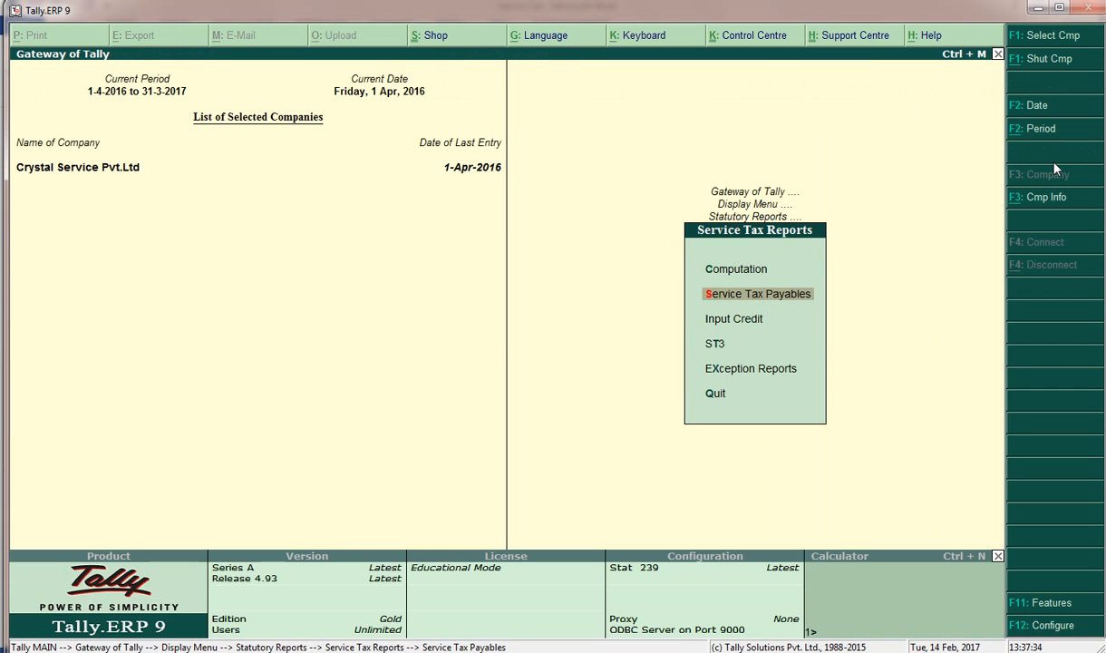
pyautogui.press('Escape')
pyautogui.press('Escape')
pyautogui.press('Escape')
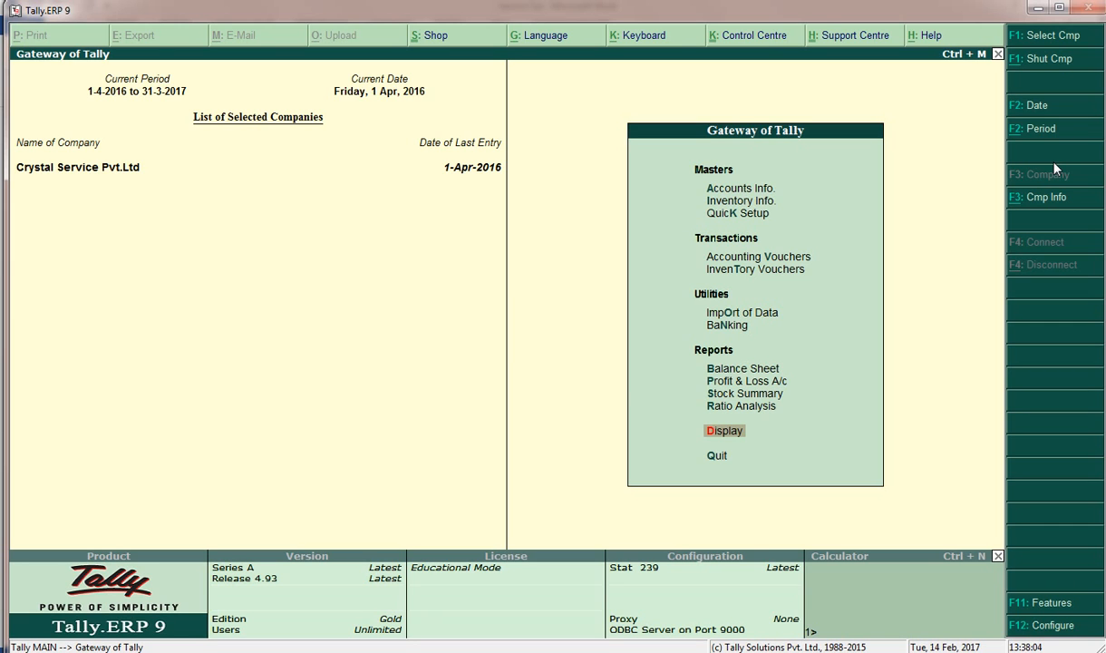
pyautogui.click(208, 651)
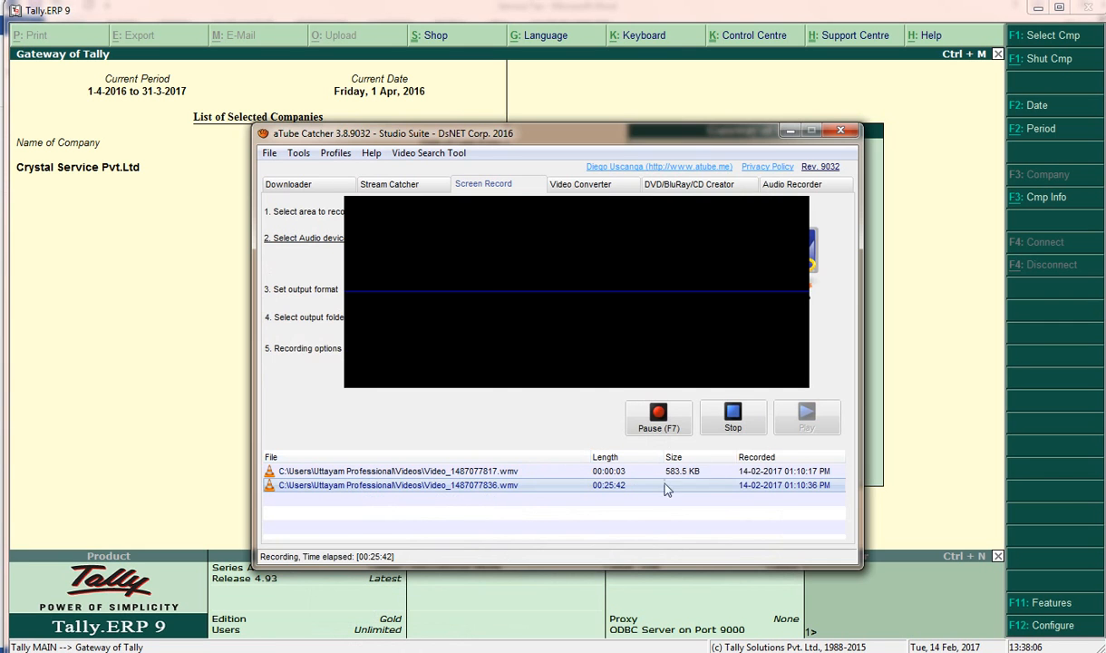
pyautogui.click(735, 420)
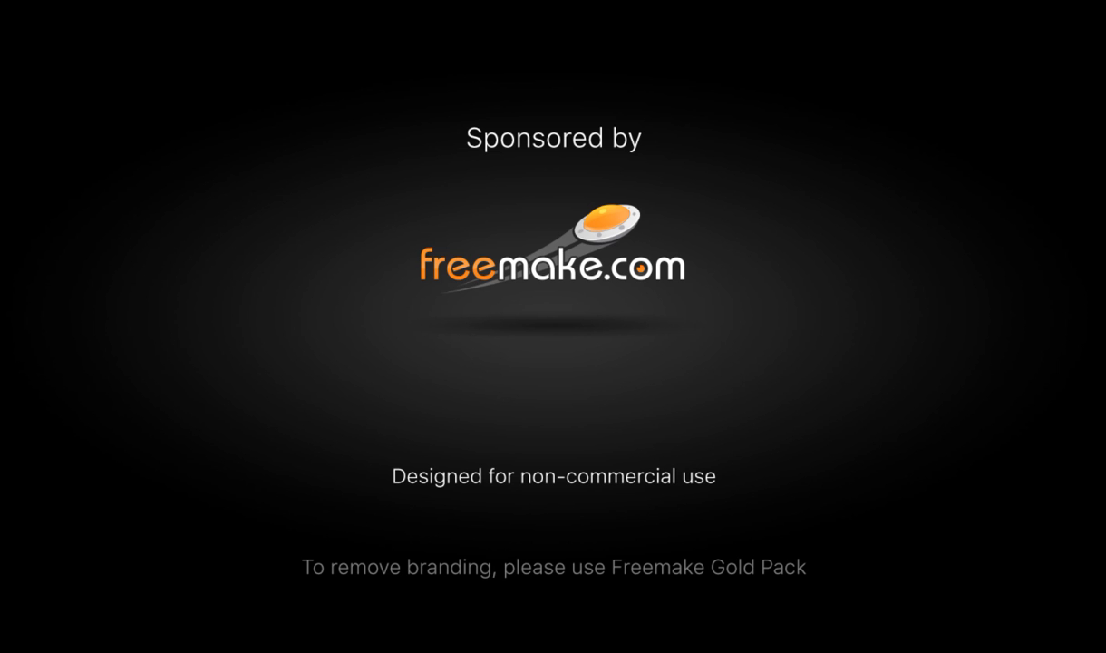